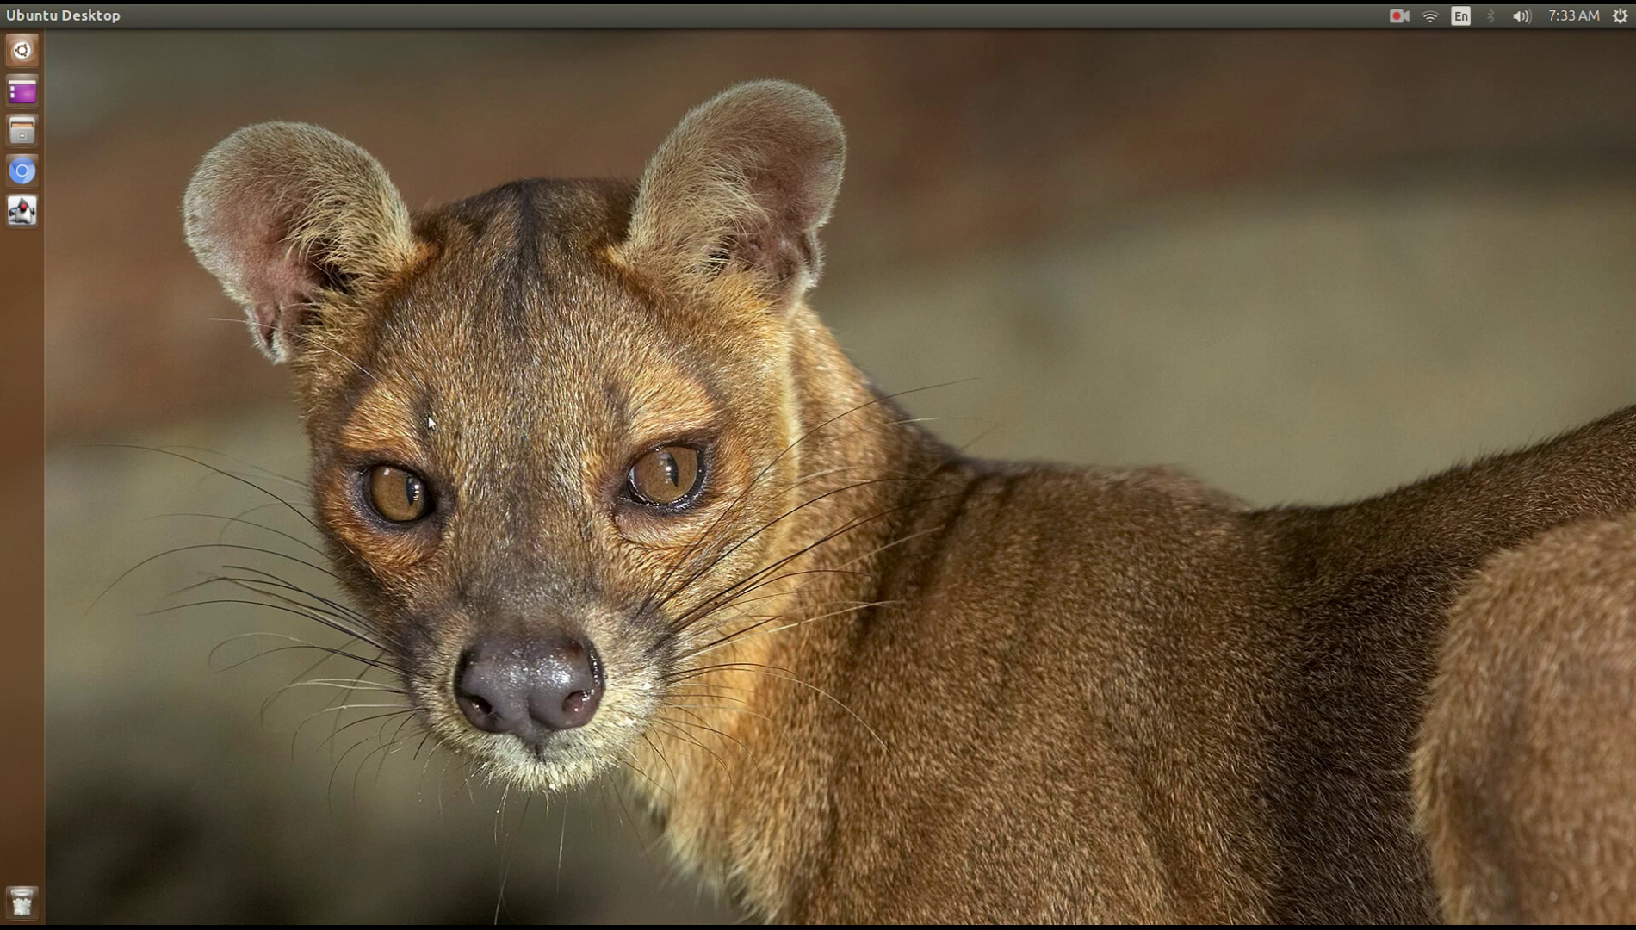
Launch Chromium and open the GeorgieLabs result from the soundwire Google search
{"action": "left_click", "coordinate": [22, 171]}
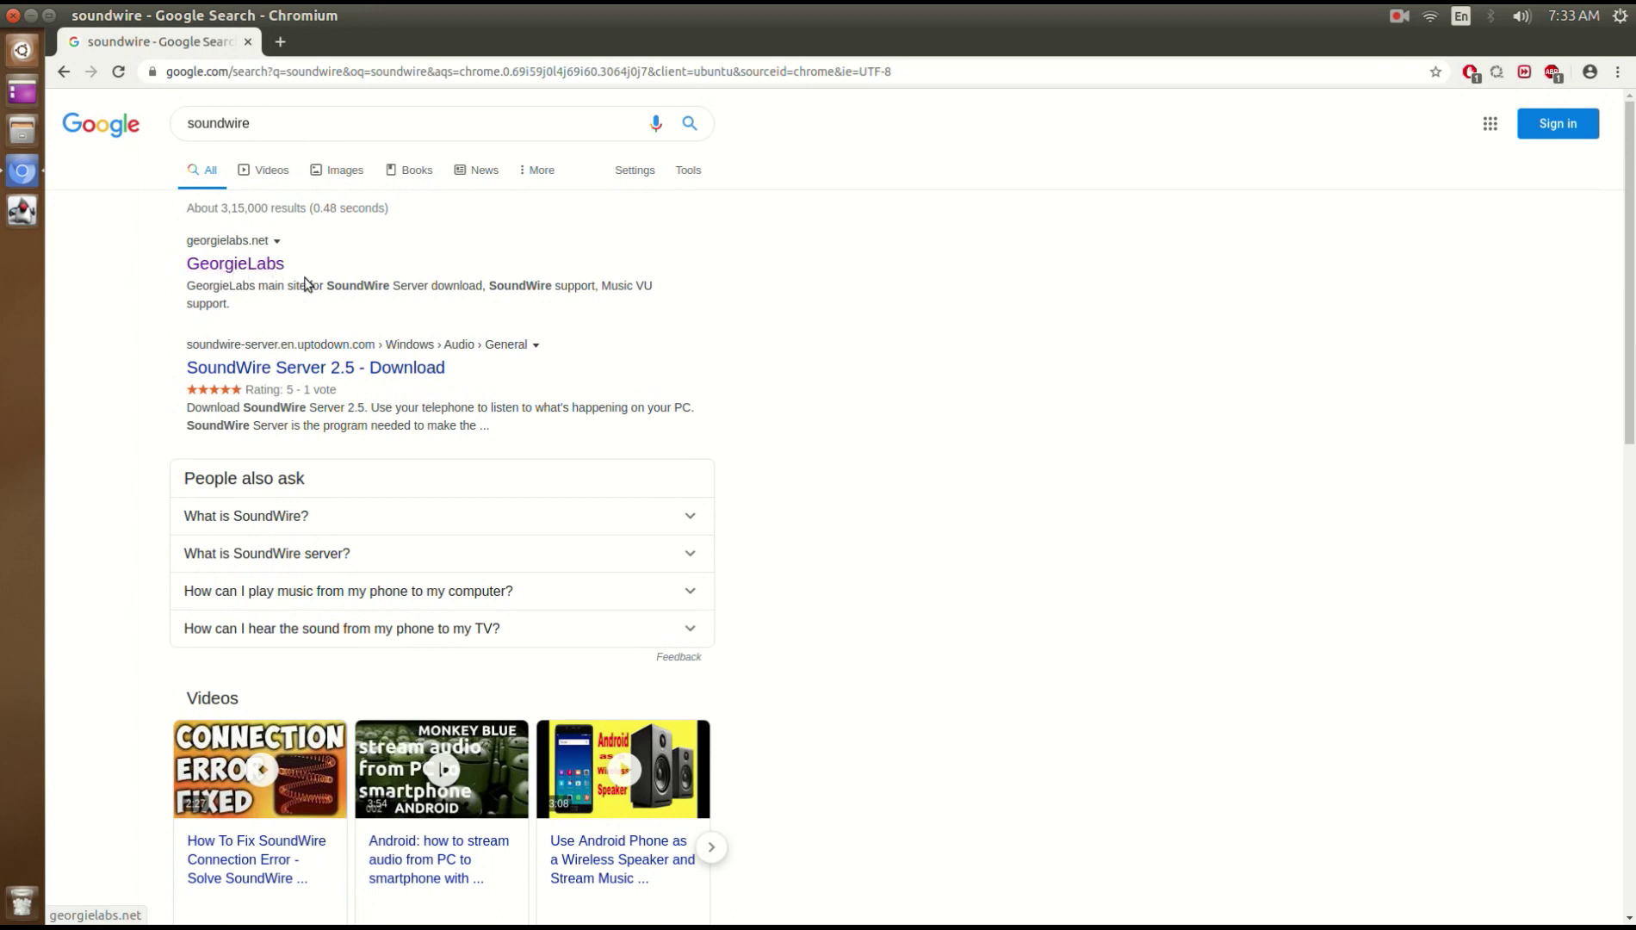
{"action": "left_click", "coordinate": [234, 266]}
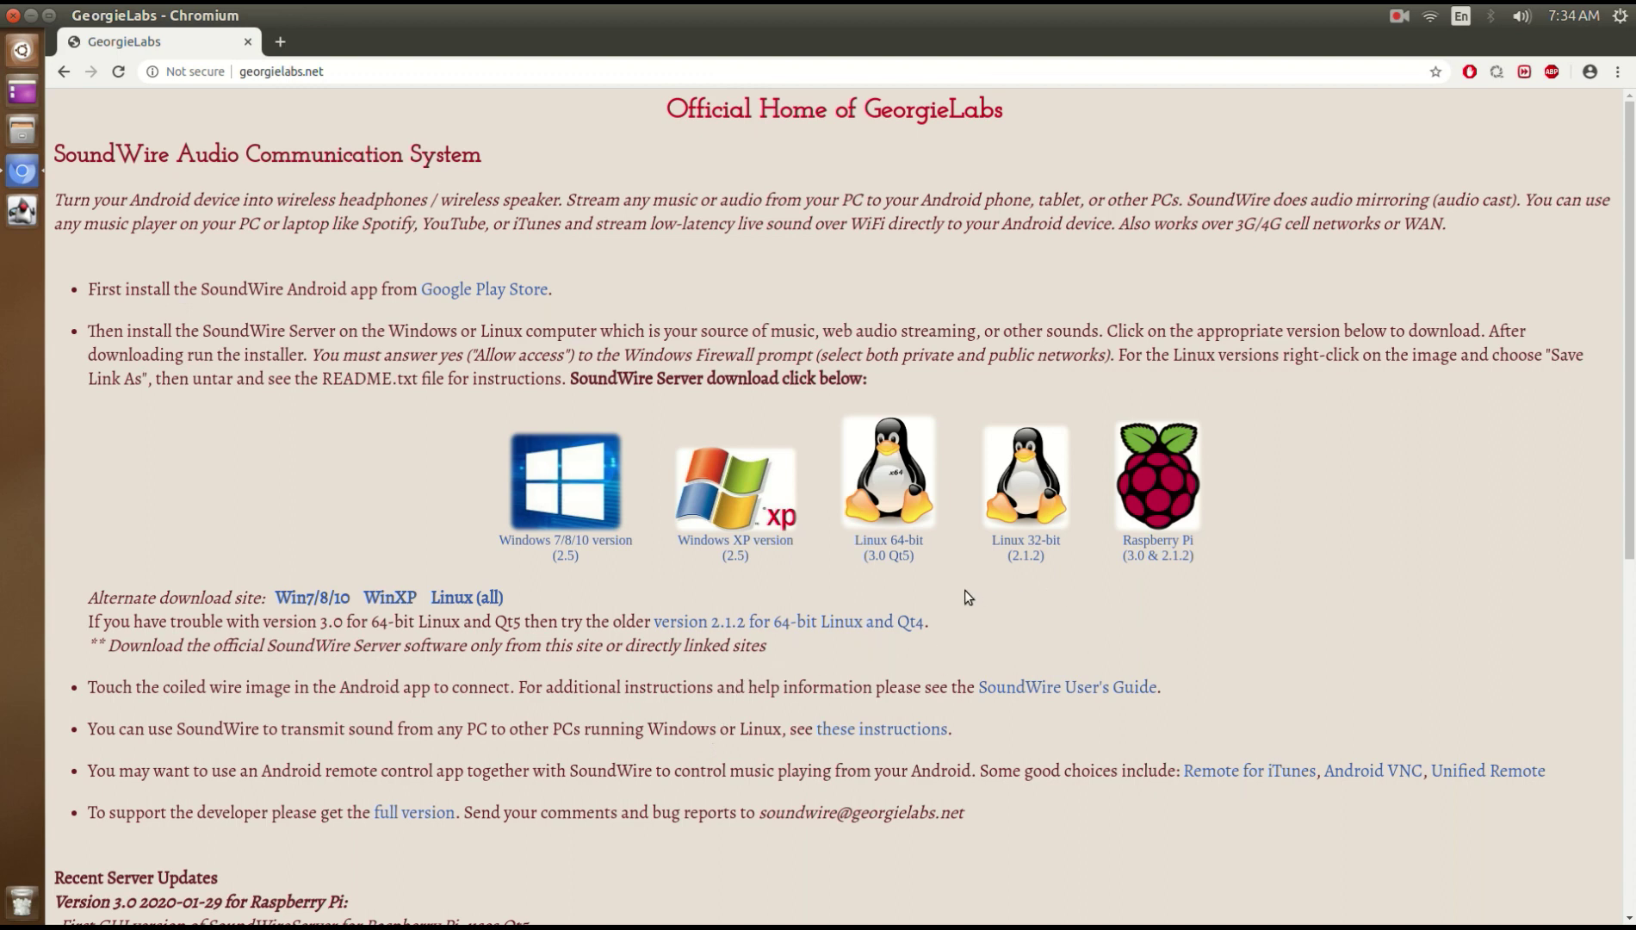
Download the Linux 64-bit SoundWire Server archive and extract its SoundWireServer folder to the Desktop
{"action": "left_click", "coordinate": [891, 546]}
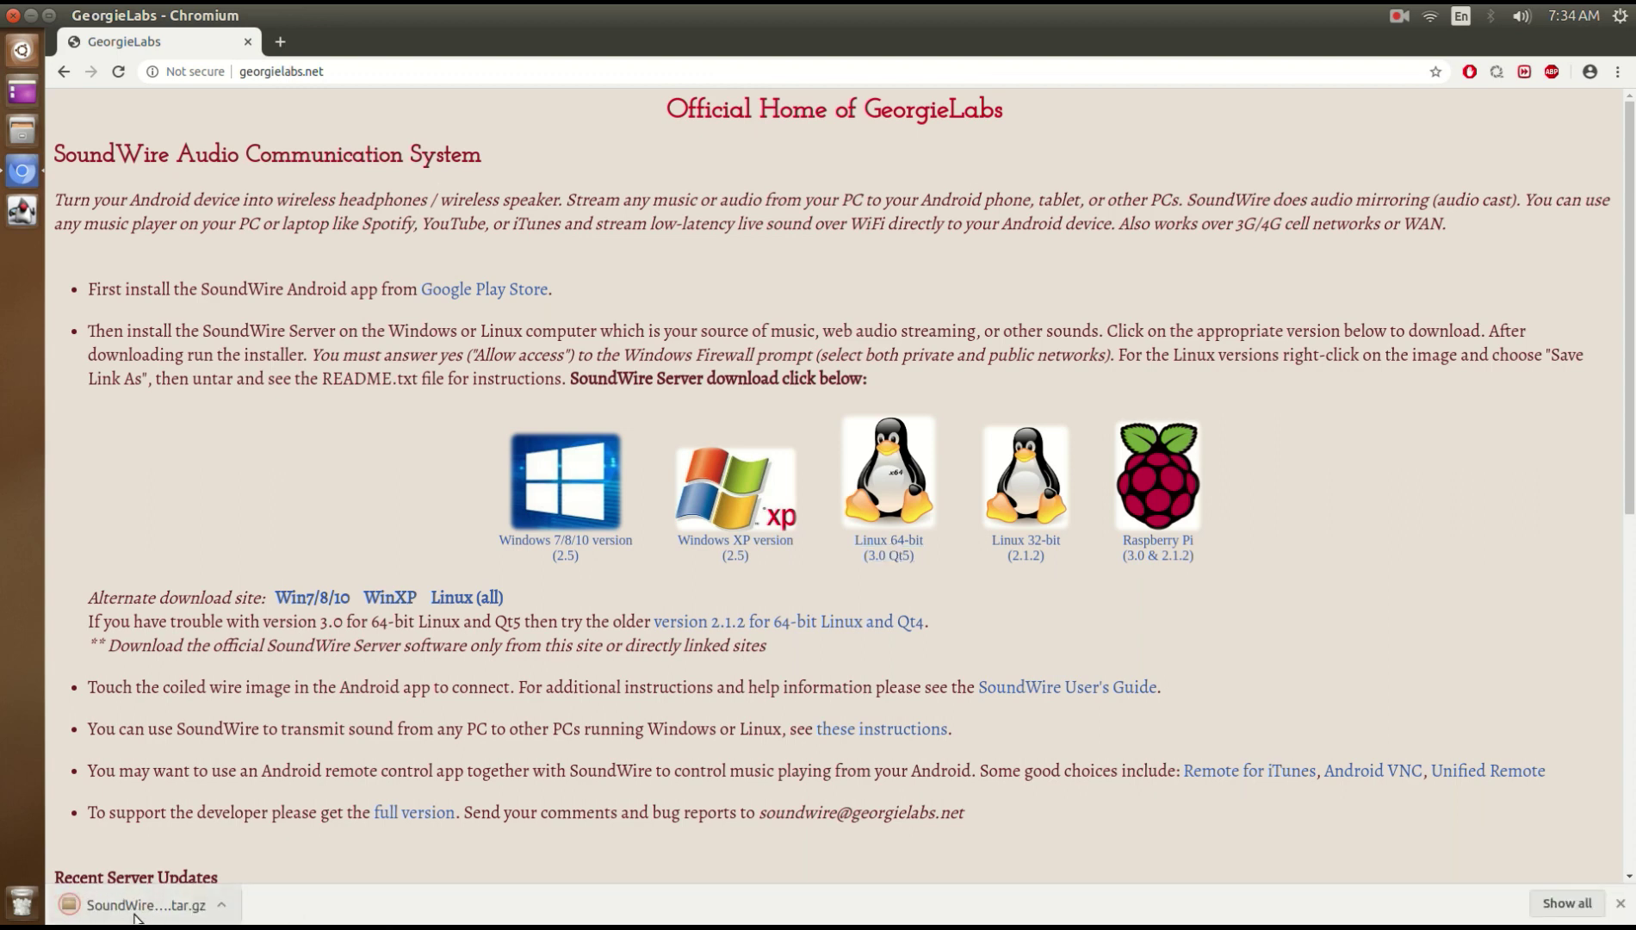
{"action": "left_click", "coordinate": [135, 915]}
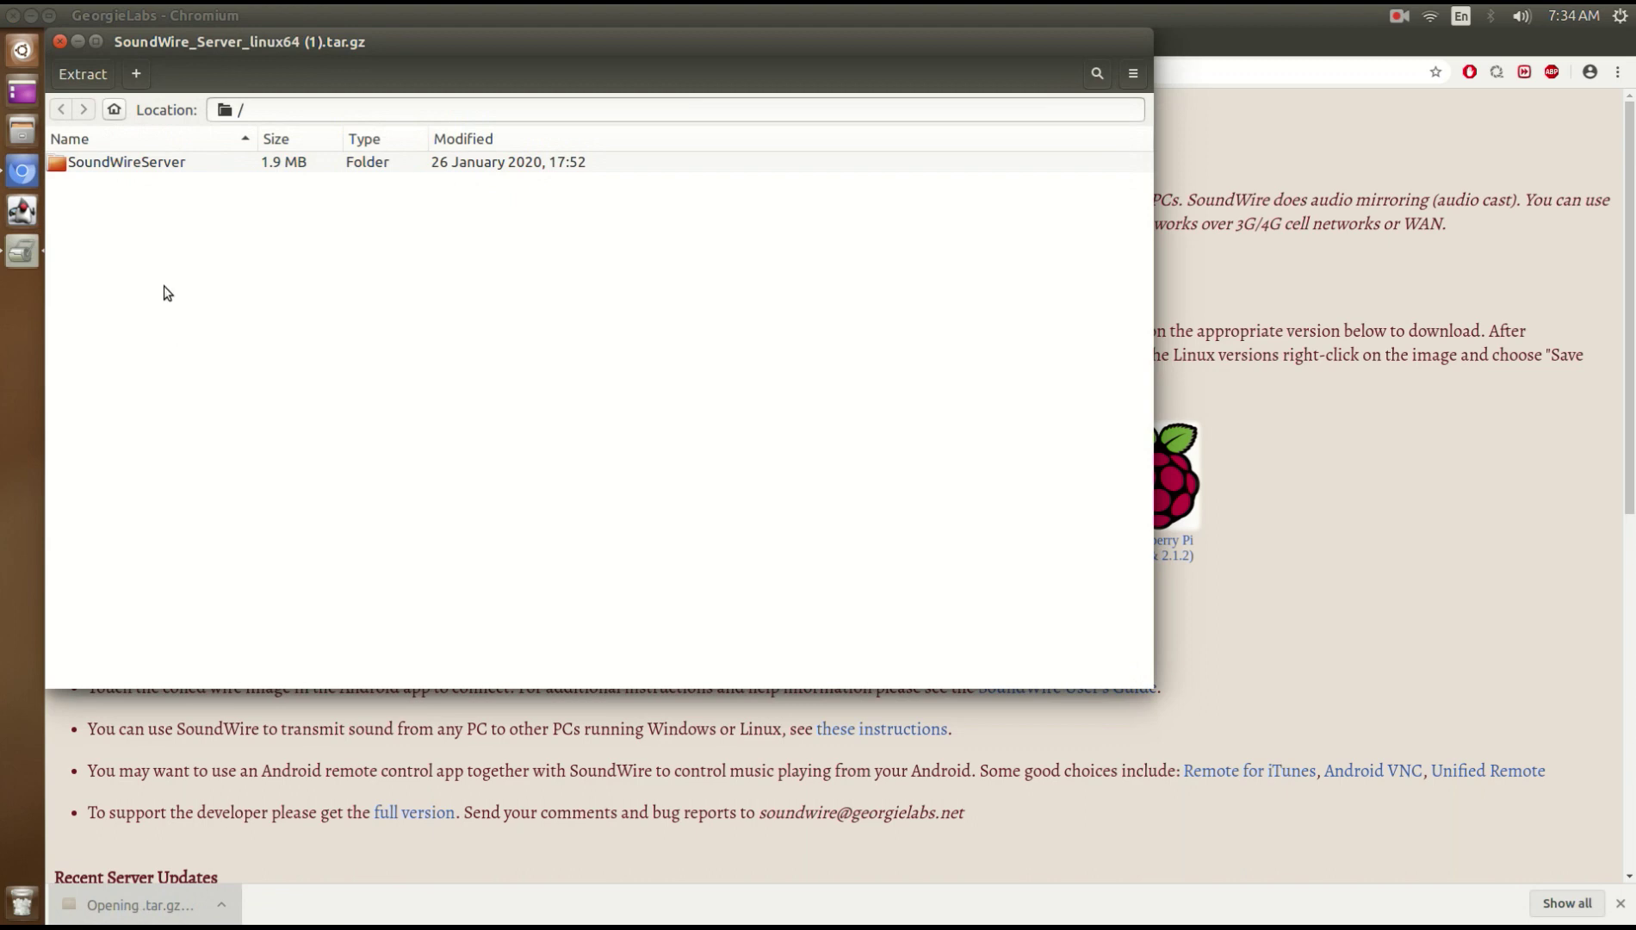
{"action": "left_click", "coordinate": [141, 166]}
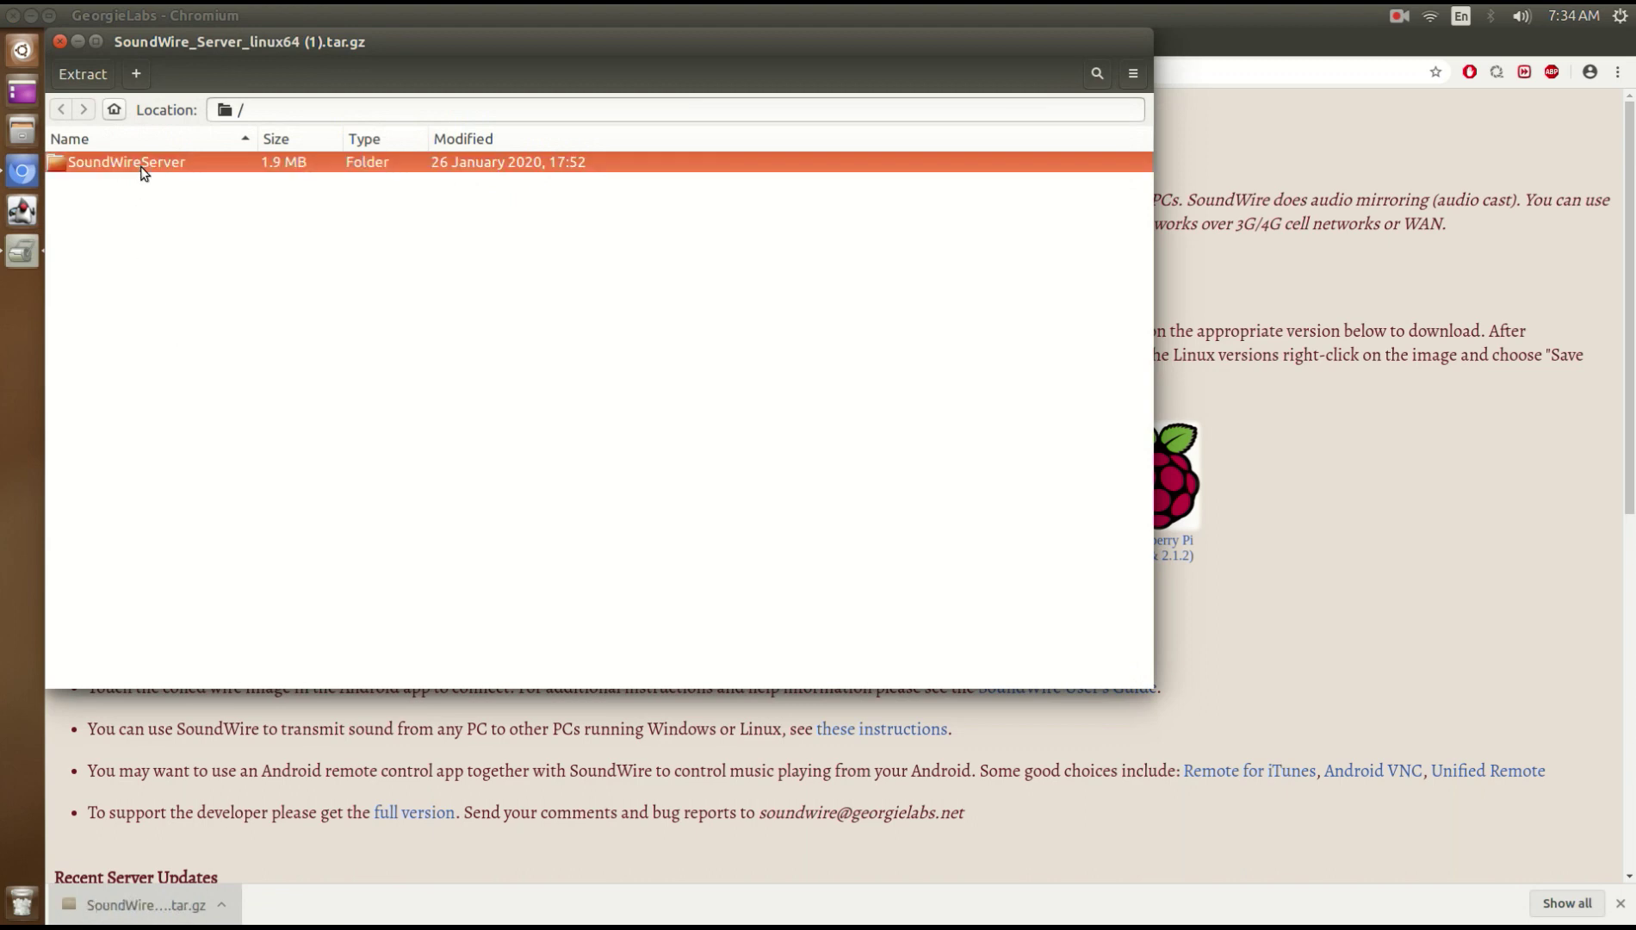
{"action": "left_click", "coordinate": [77, 74]}
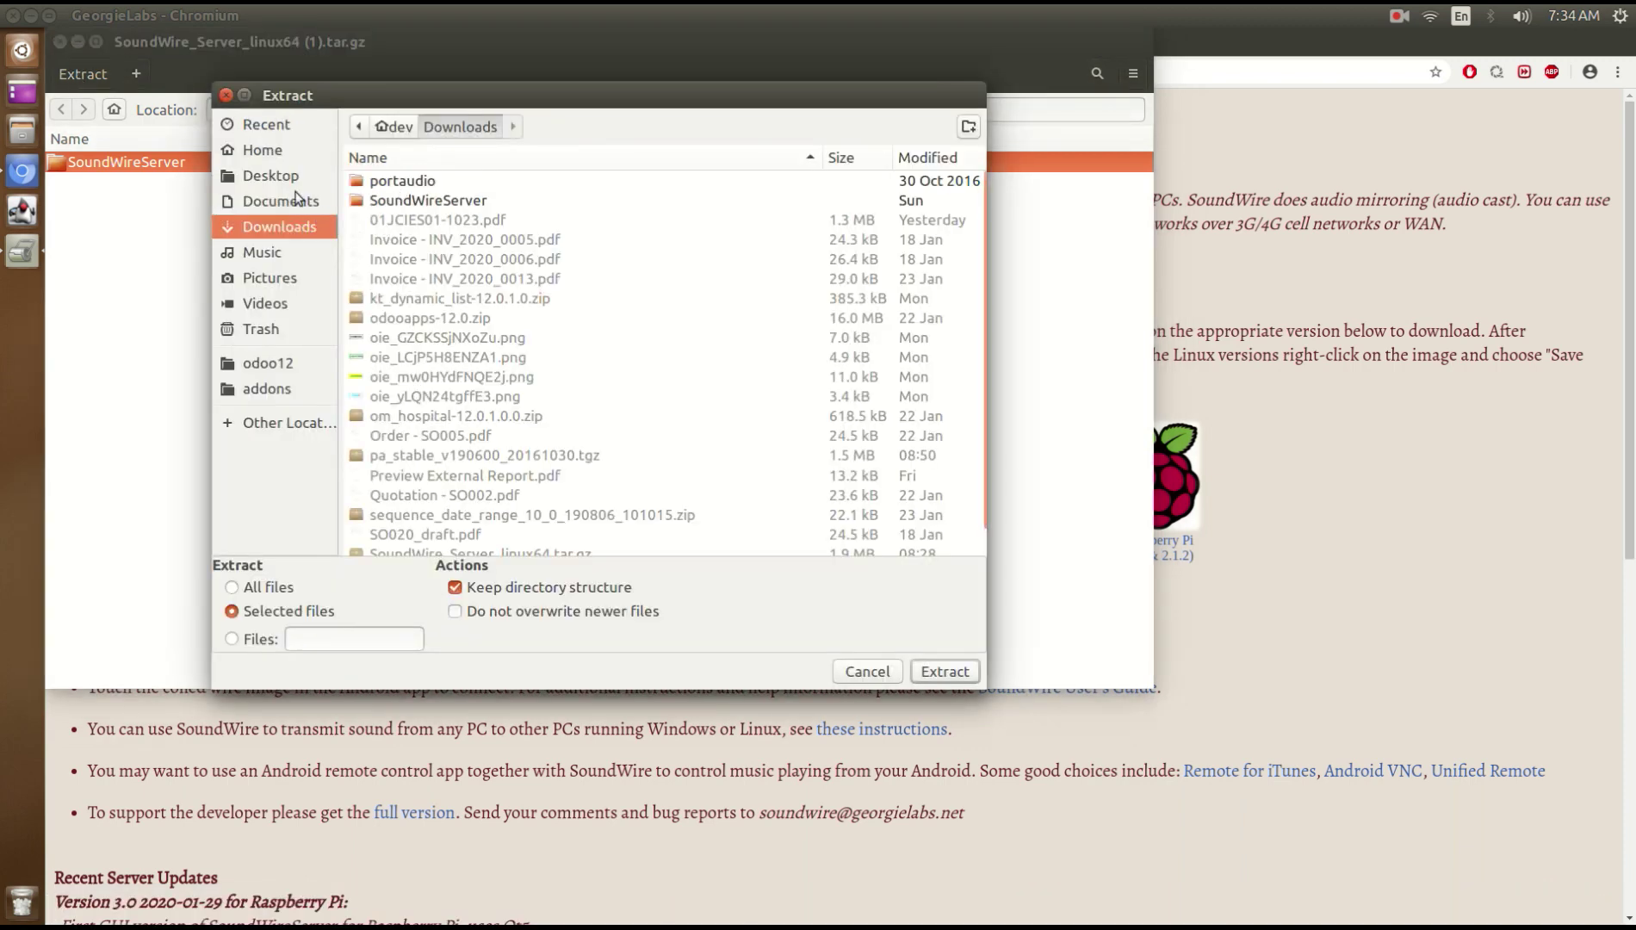
{"action": "left_click", "coordinate": [271, 176]}
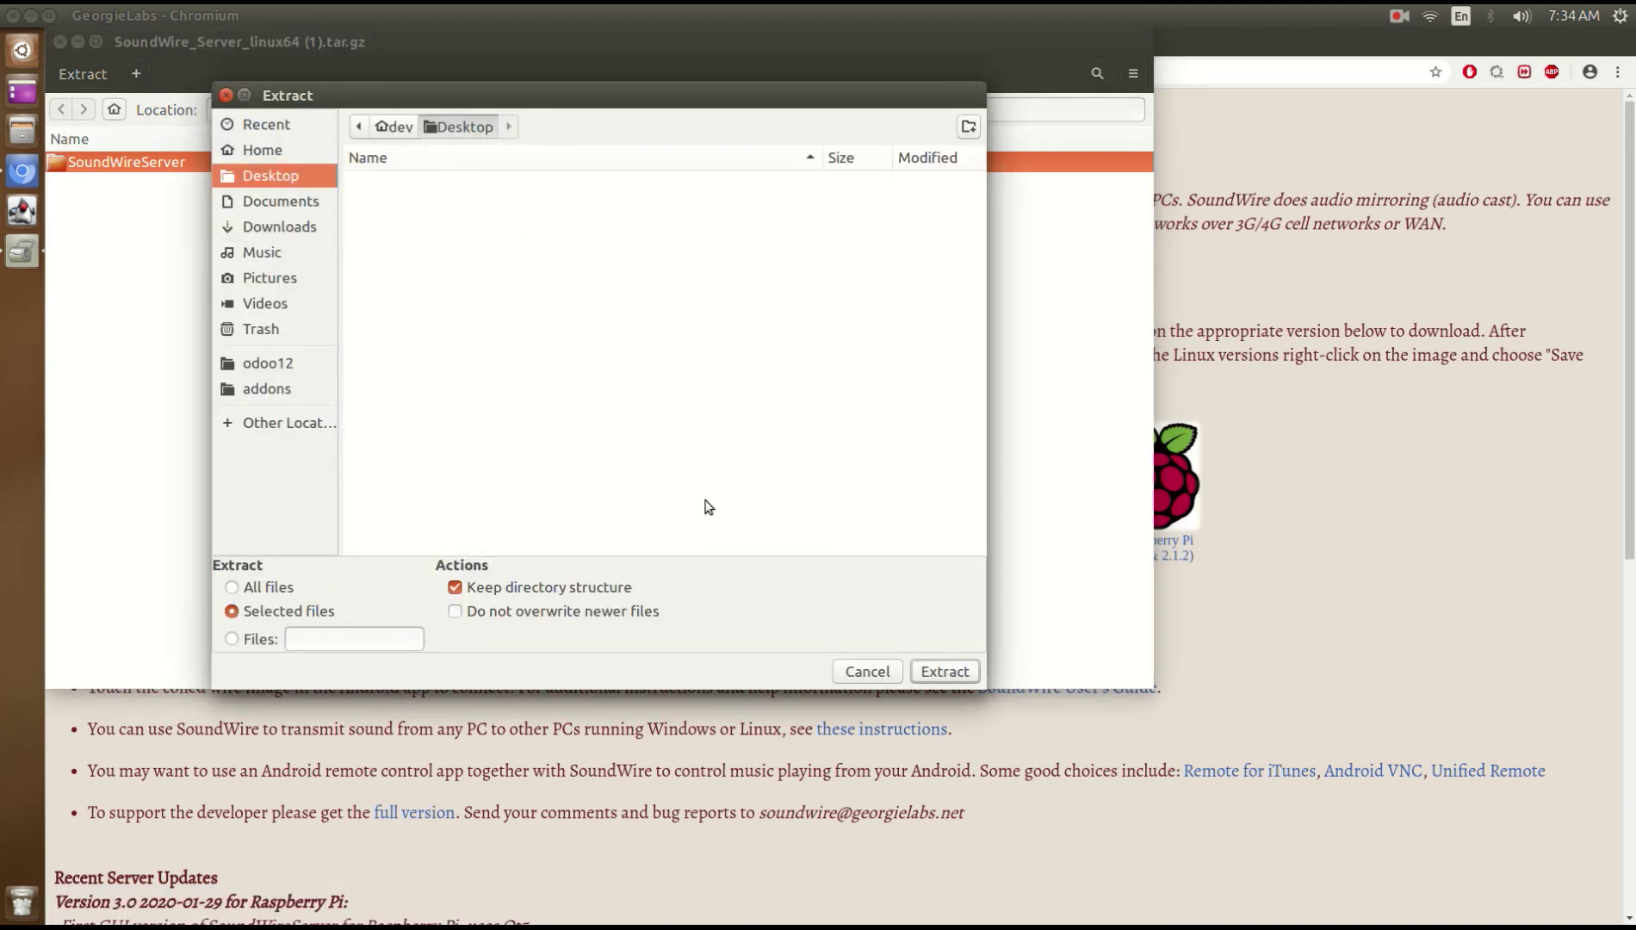
{"action": "left_click", "coordinate": [938, 672]}
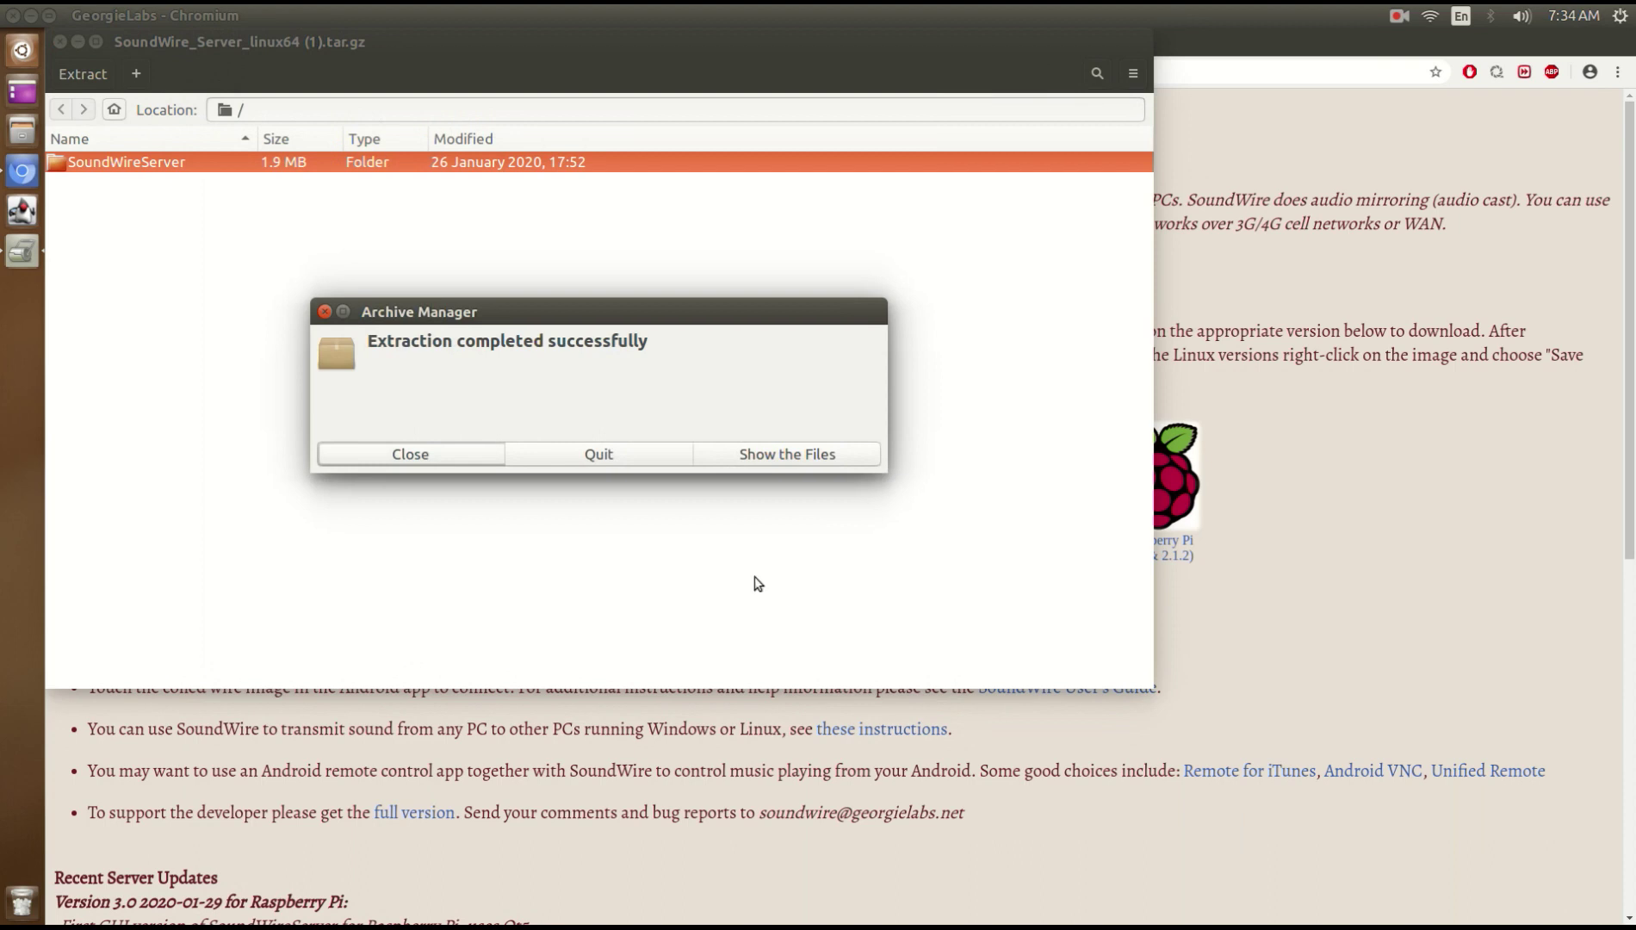
{"action": "left_click", "coordinate": [590, 462]}
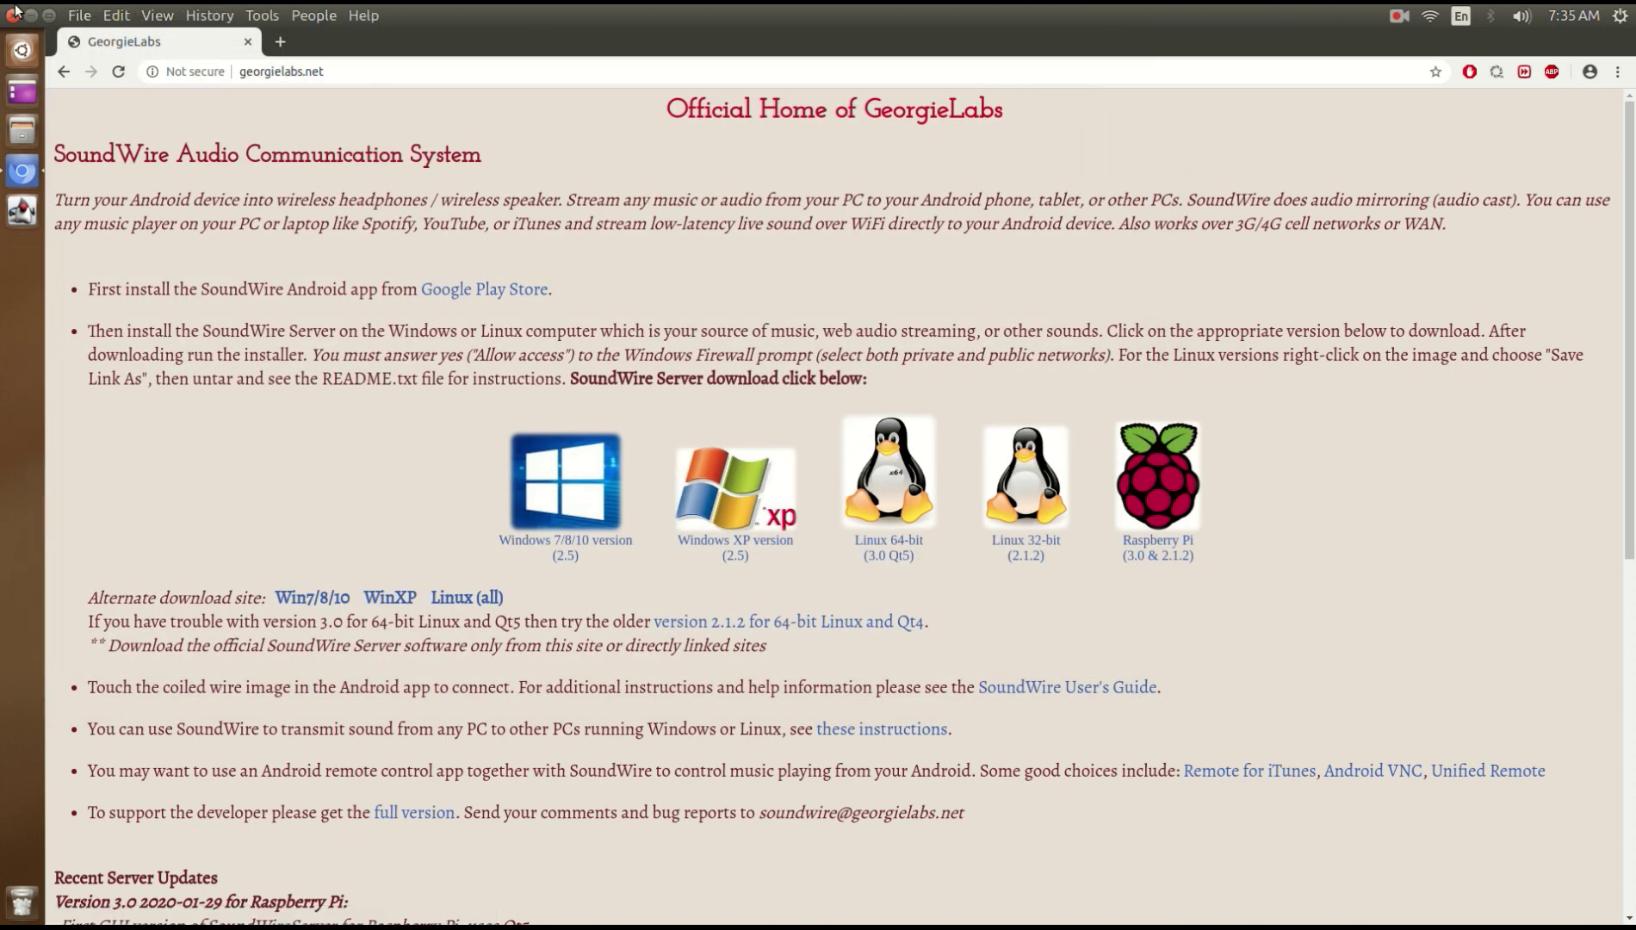
Close Chromium and open INSTALL.txt from the Desktop SoundWireServer folder in gedit
{"action": "left_click", "coordinate": [13, 14]}
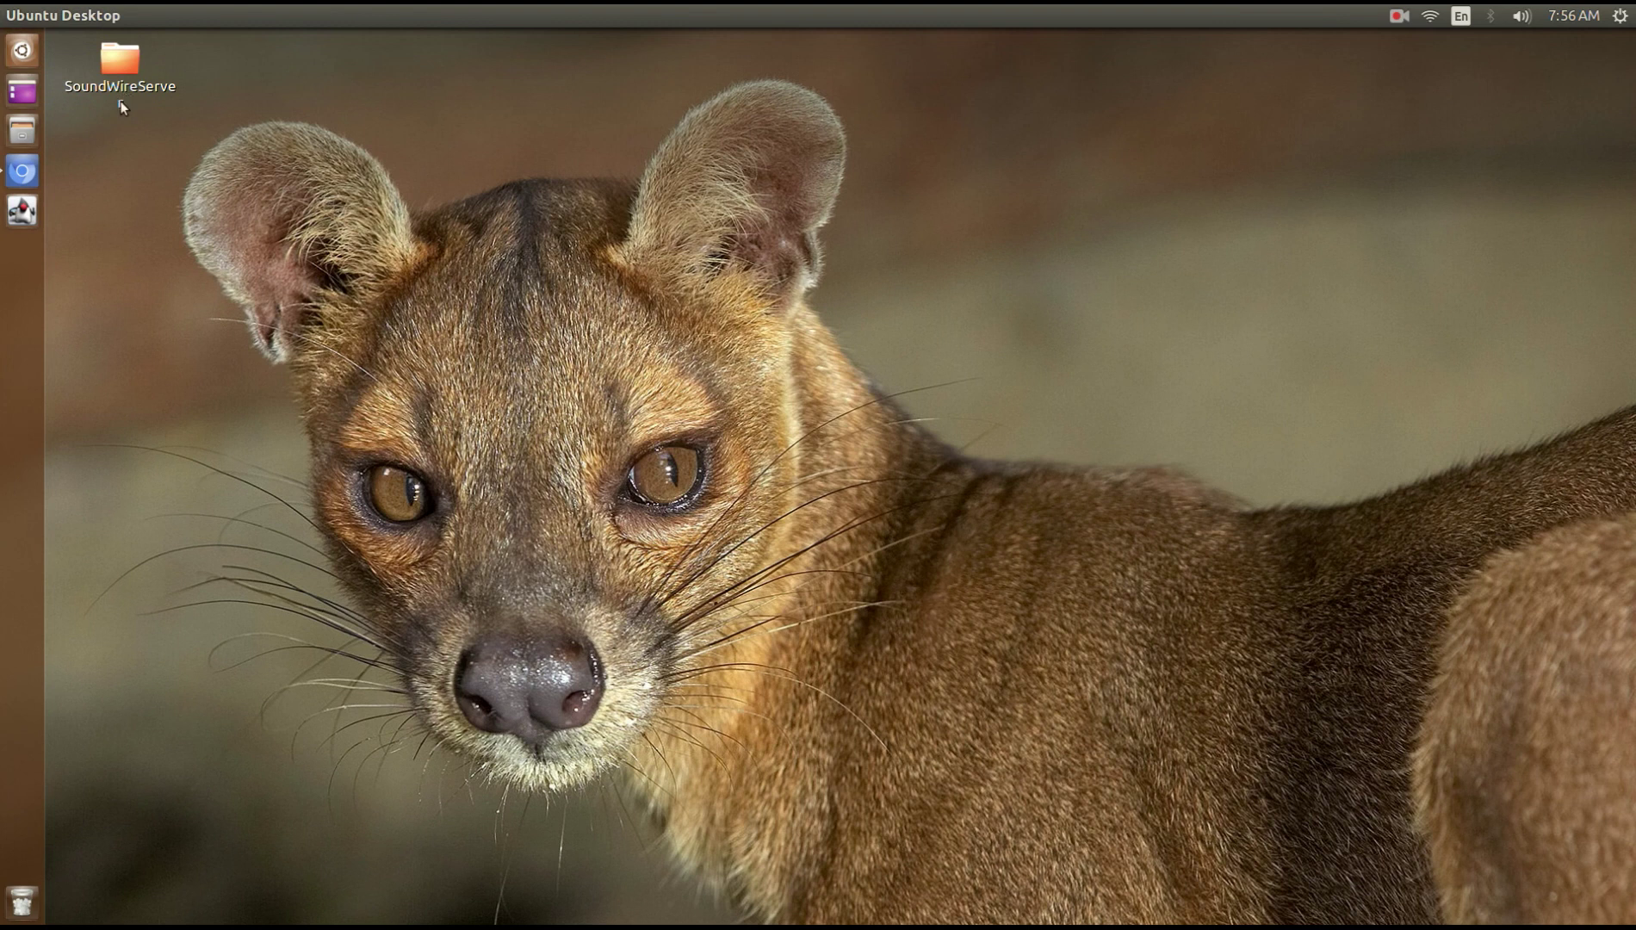
{"action": "double_click", "coordinate": [129, 68]}
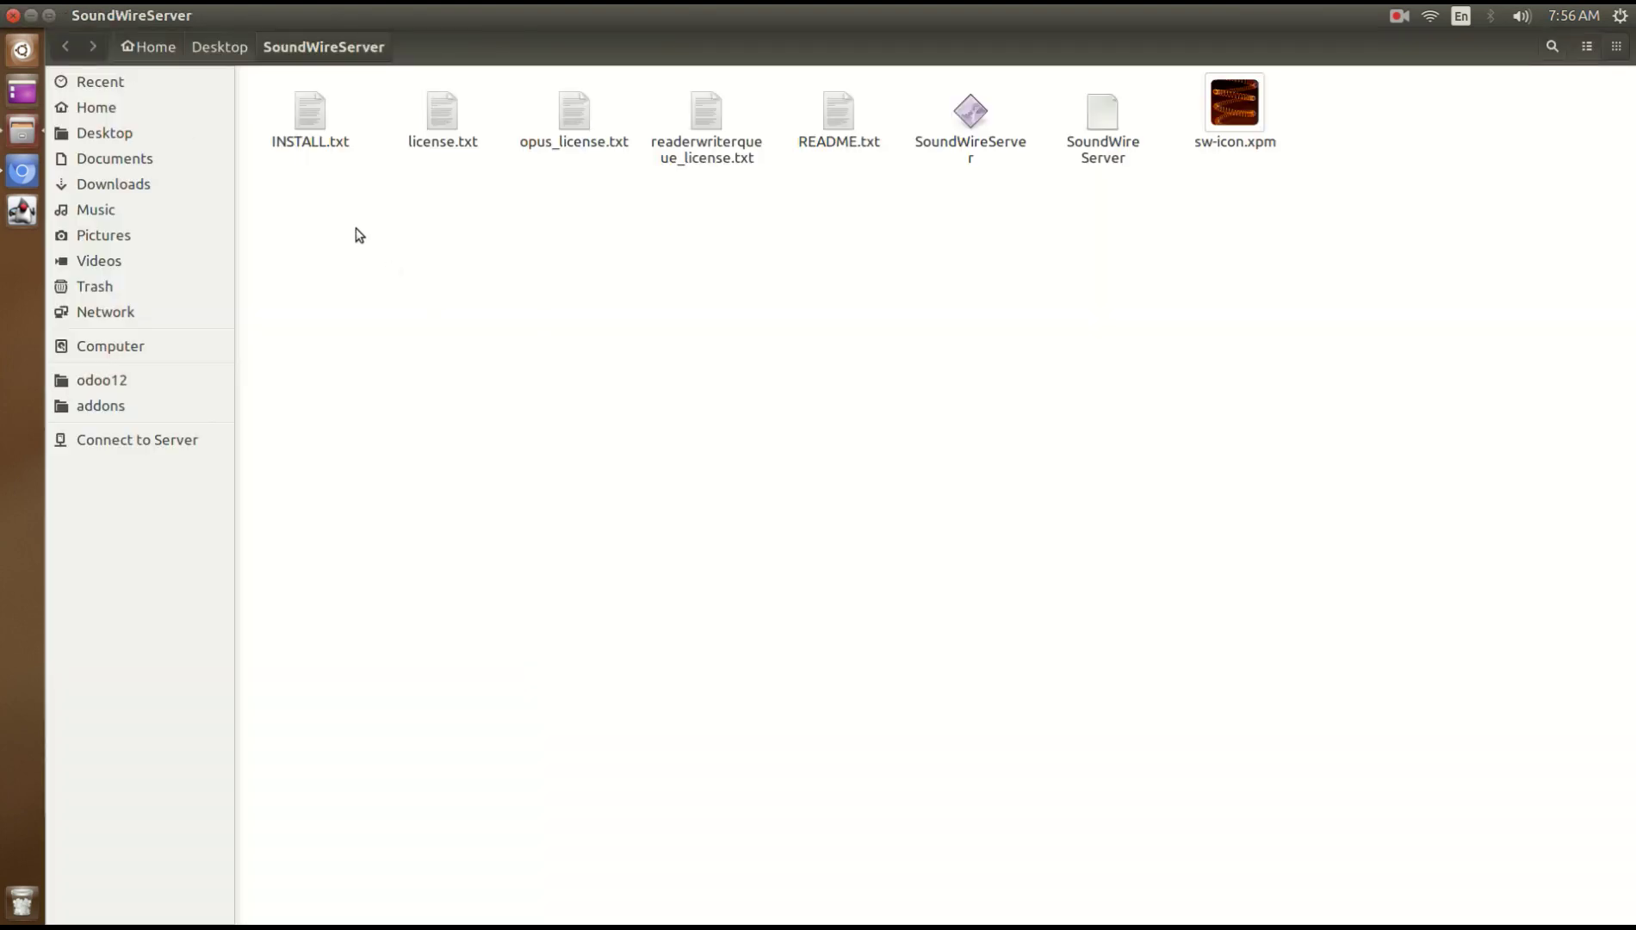
{"action": "right_click", "coordinate": [313, 144]}
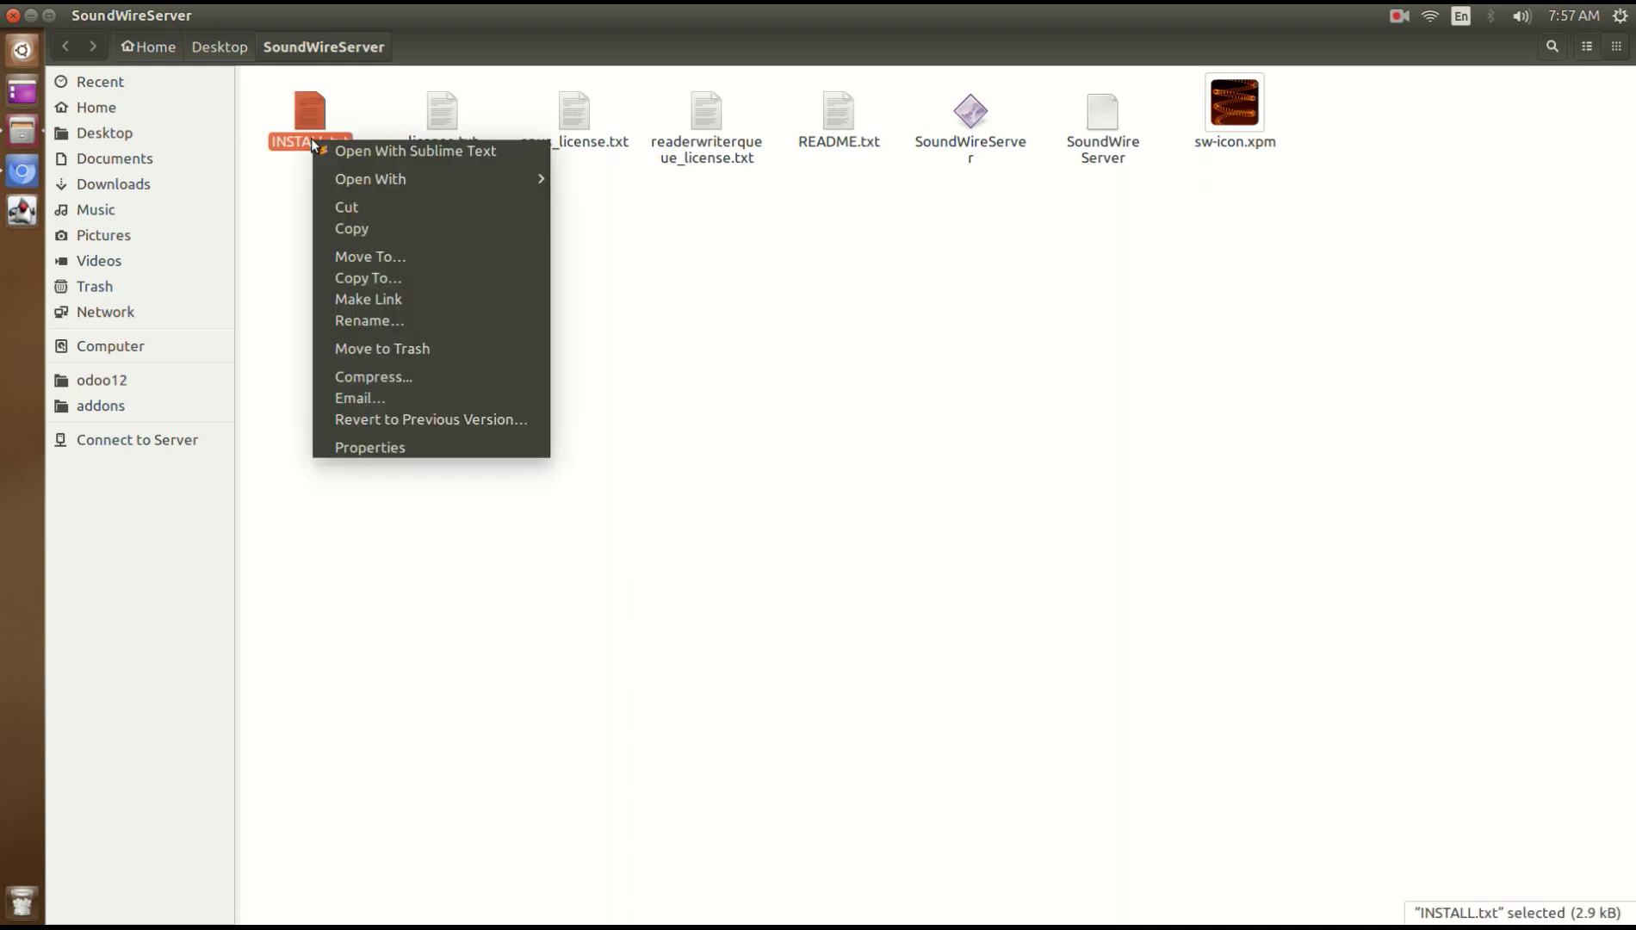
{"action": "mouse_move", "coordinate": [522, 177]}
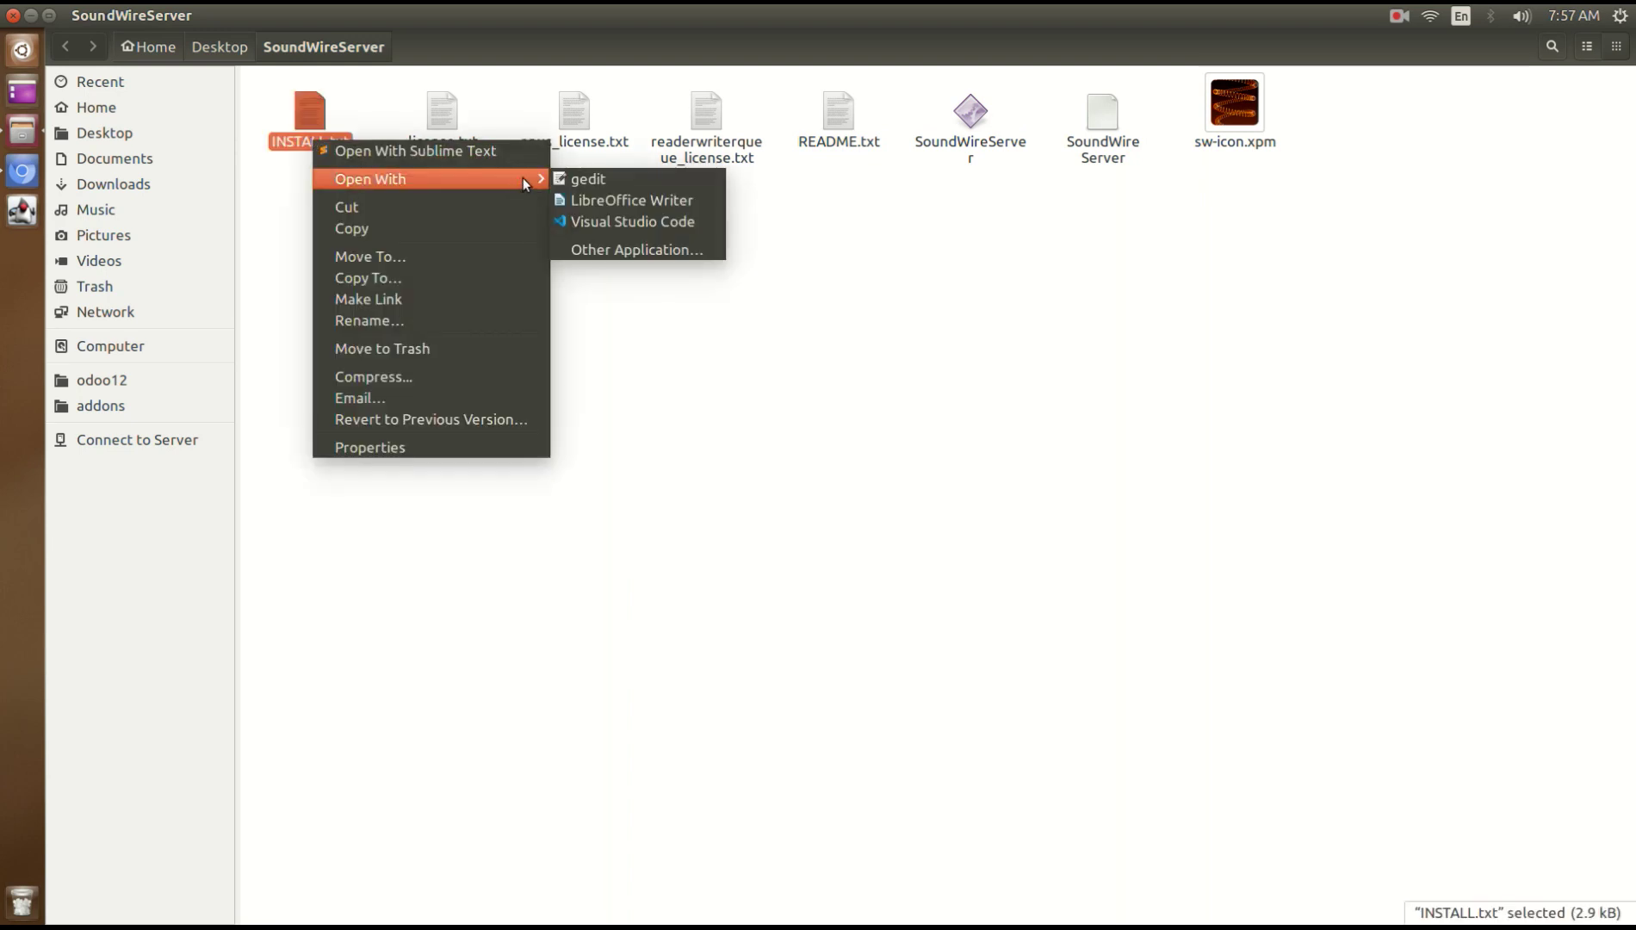
{"action": "left_click", "coordinate": [586, 177]}
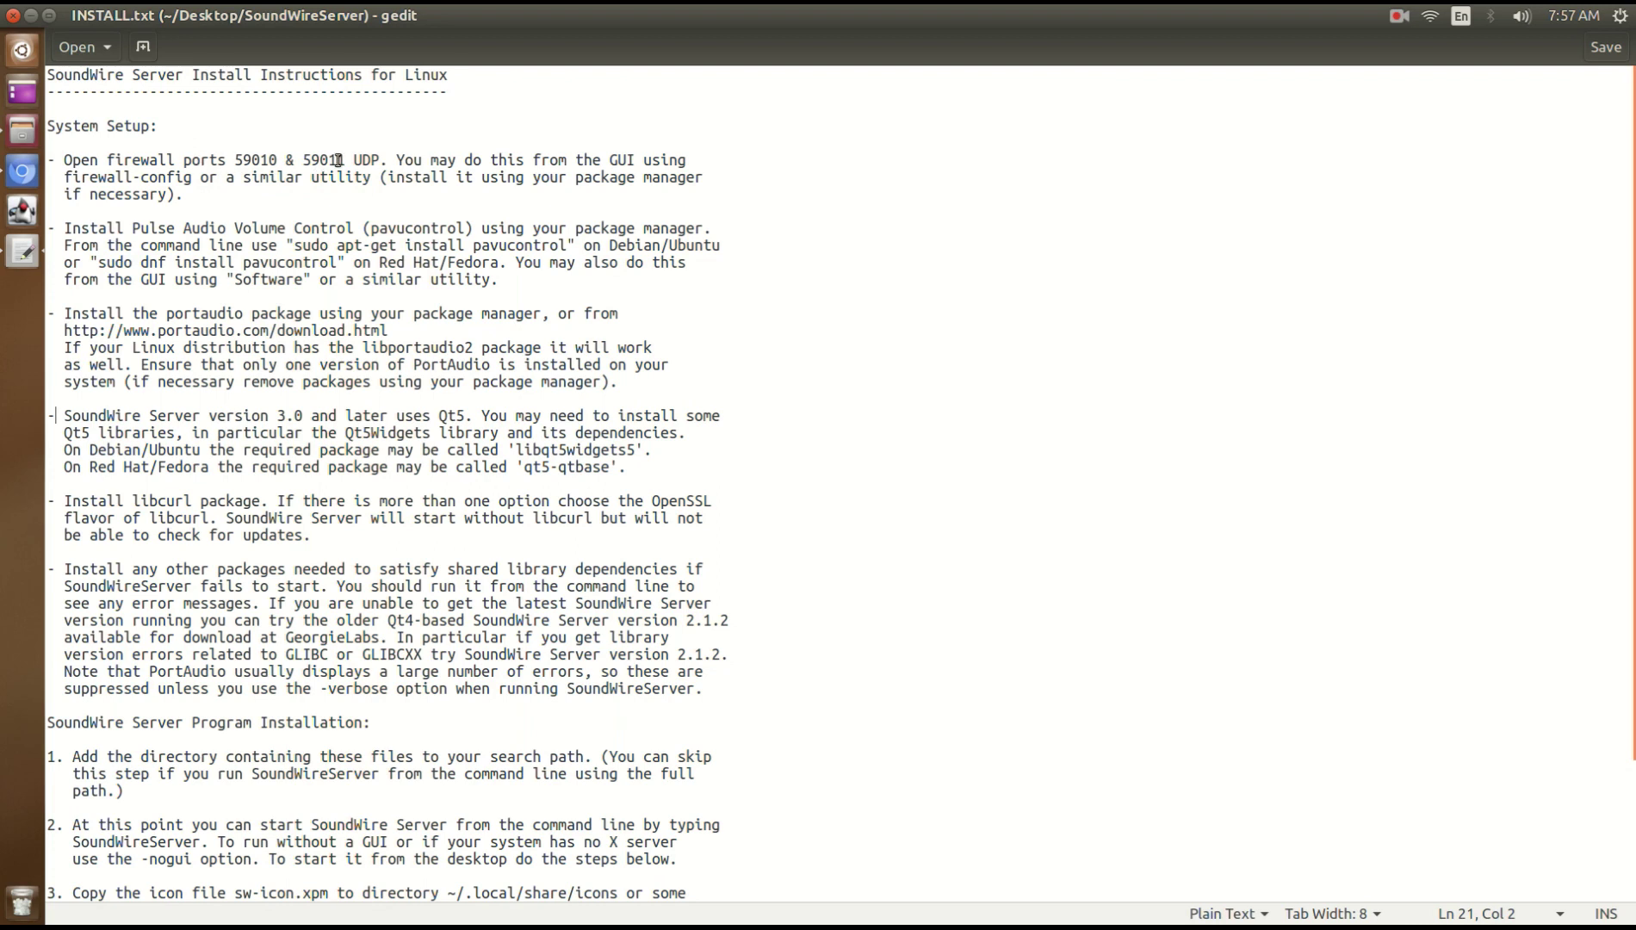
{"action": "left_click", "coordinate": [22, 51]}
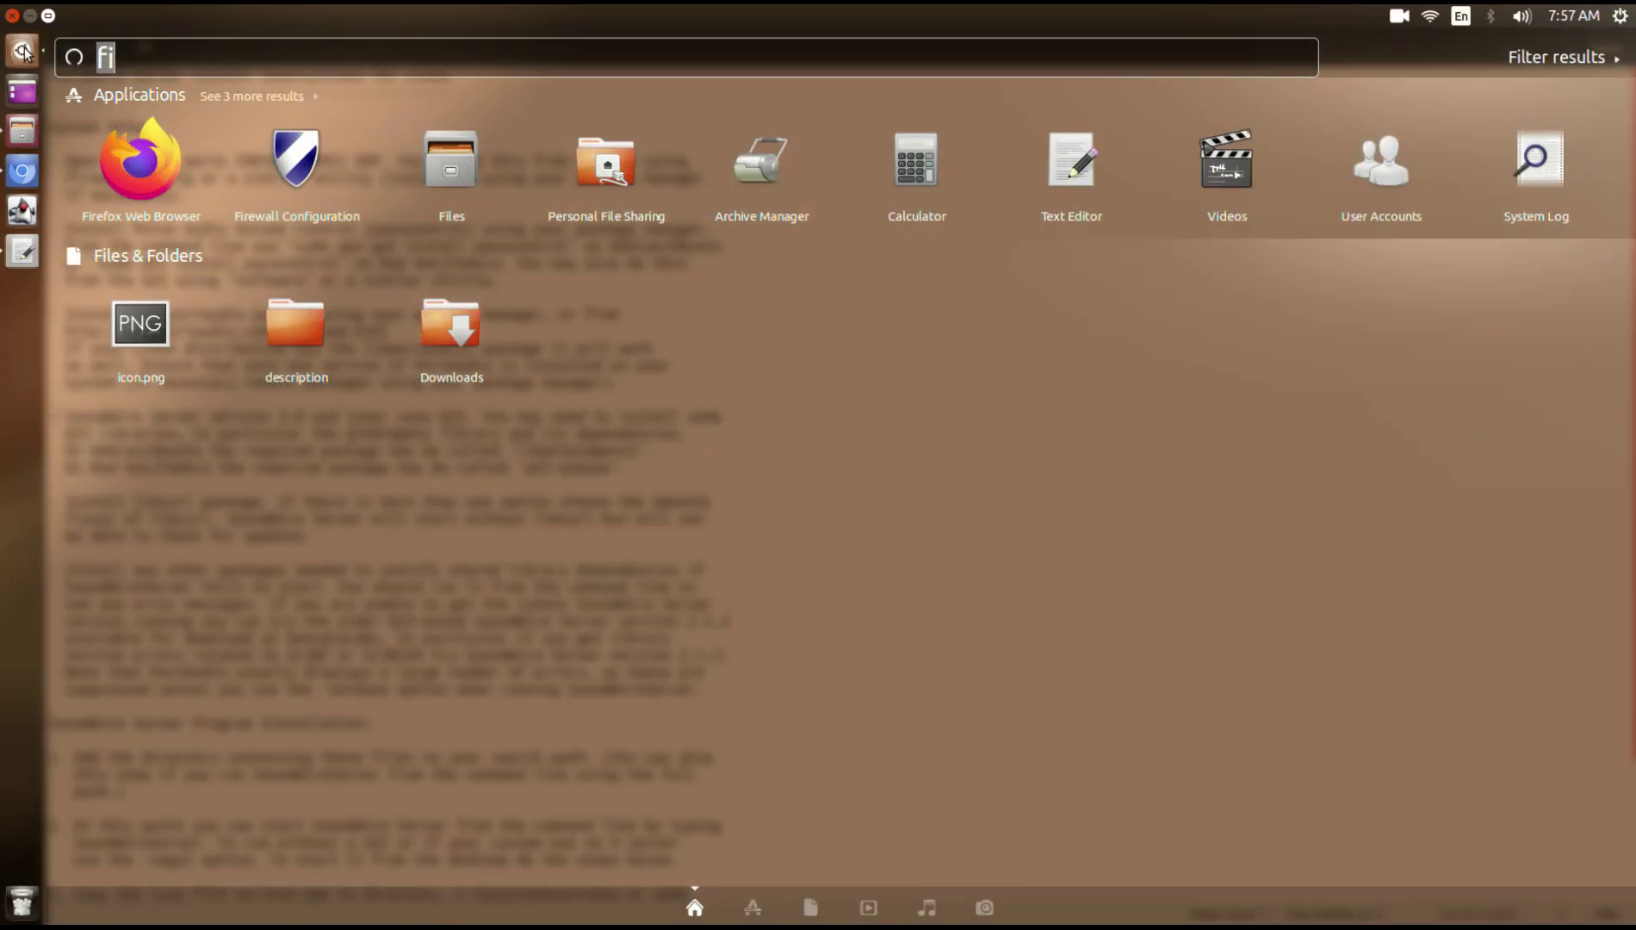
{"action": "left_click", "coordinate": [288, 161]}
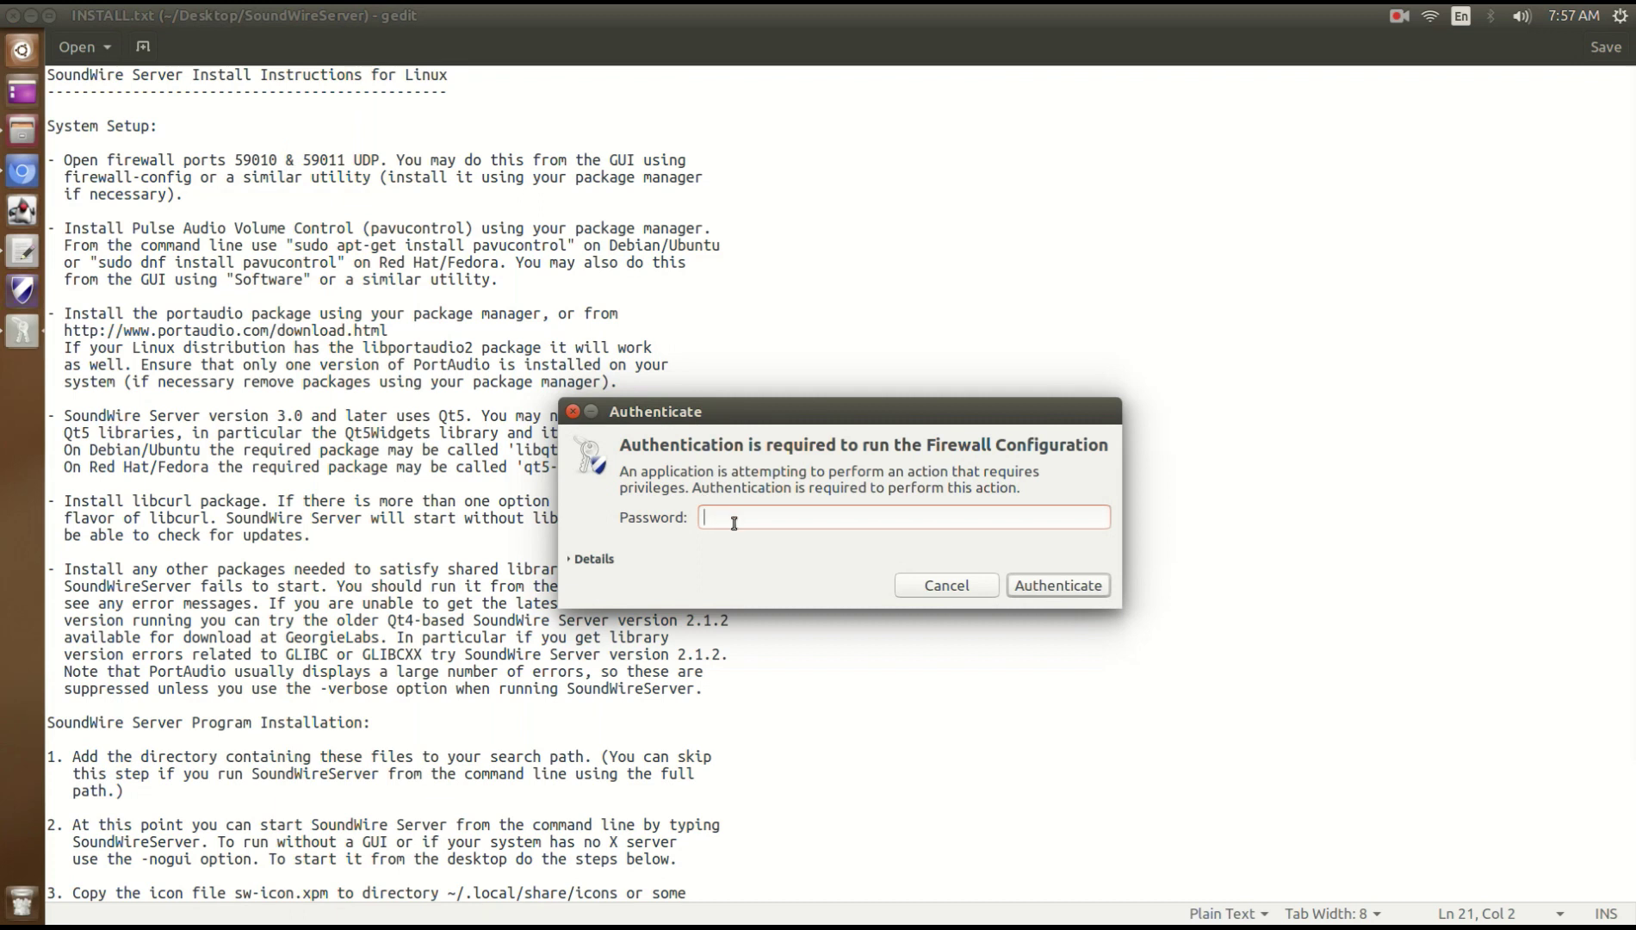
{"action": "key", "text": "Return"}
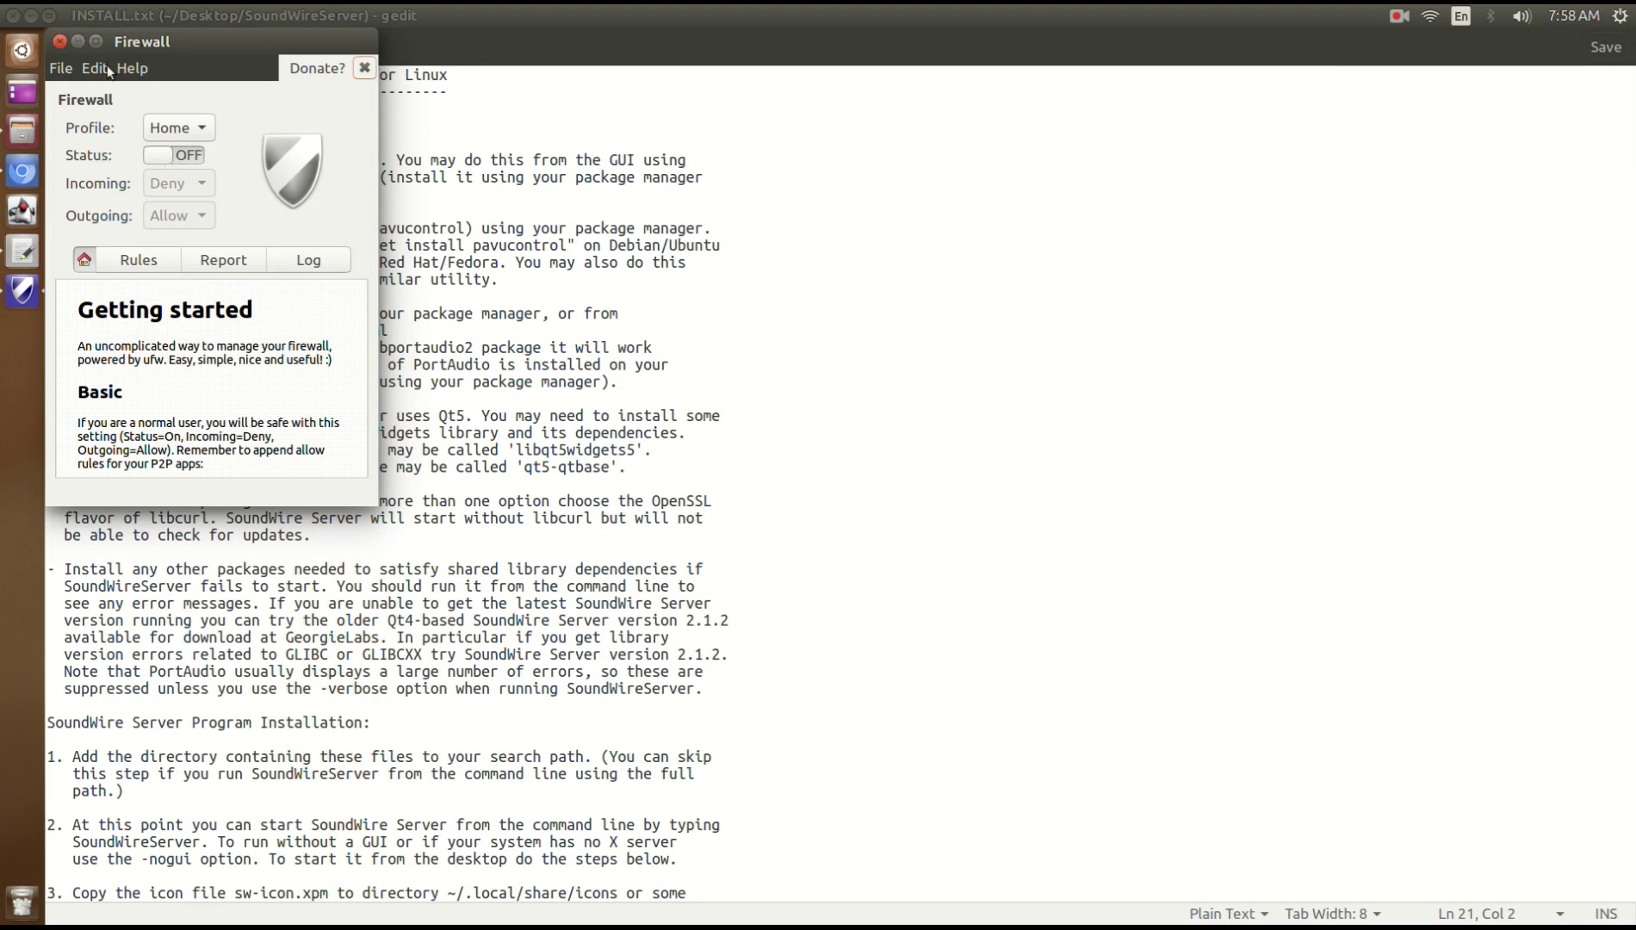
{"action": "left_click", "coordinate": [59, 41]}
{"action": "left_click_drag", "start_coordinate": [49, 159], "coordinate": [198, 196]}
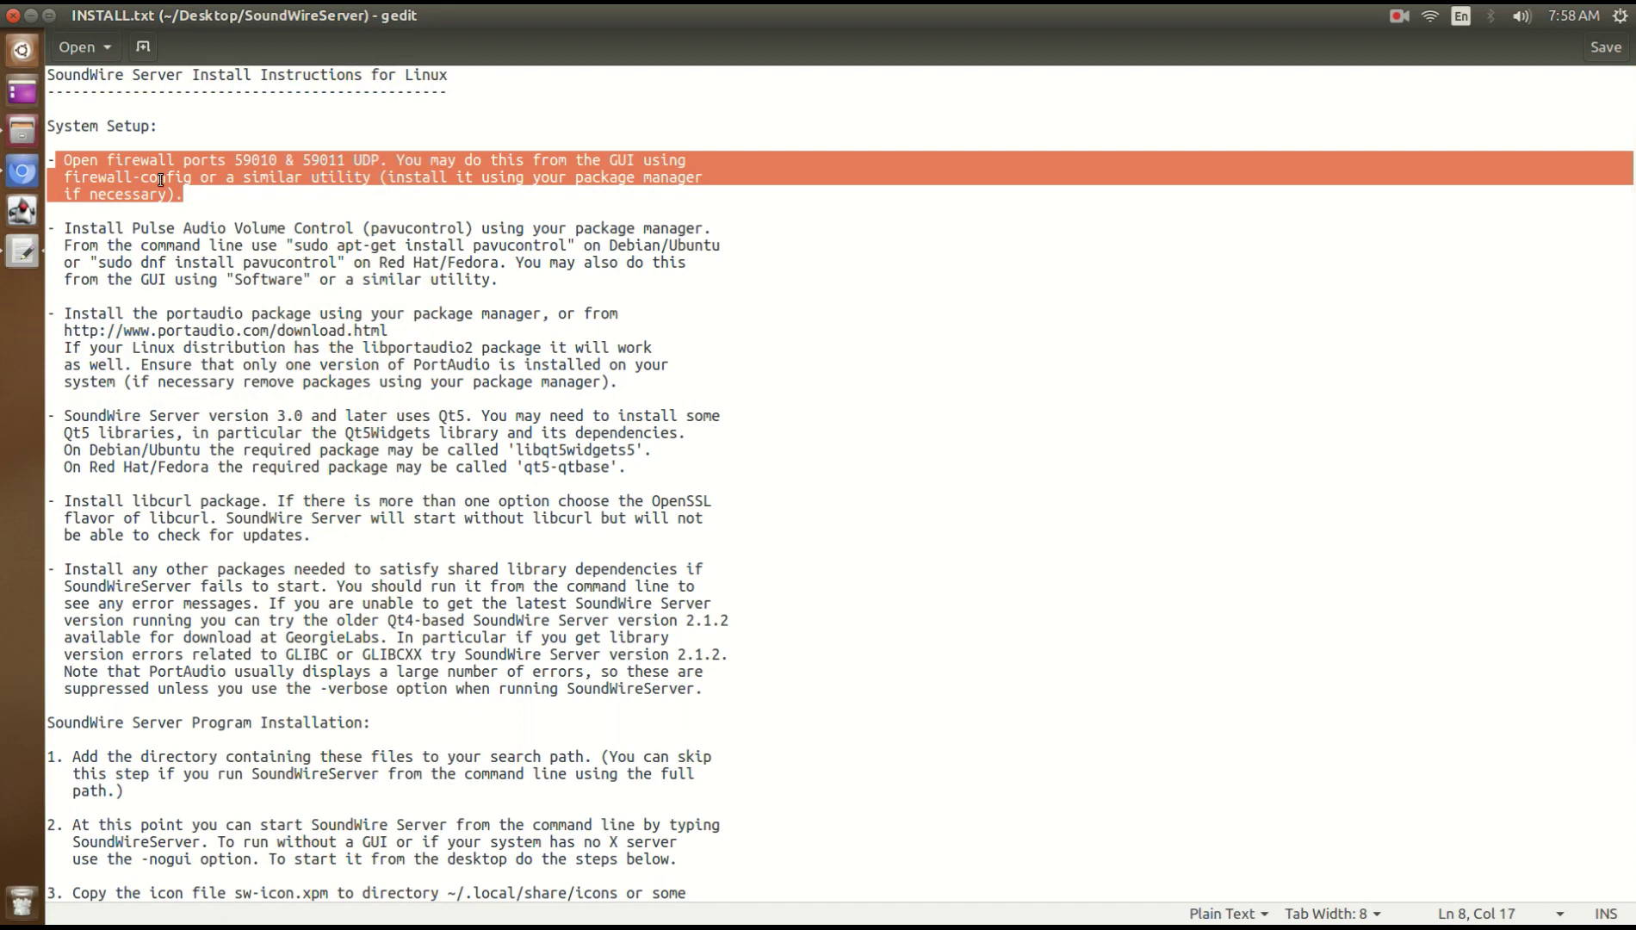
Select 'sudo apt-get install pavucontrol' in INSTALL.txt and open a new terminal window
{"action": "left_click", "coordinate": [217, 208]}
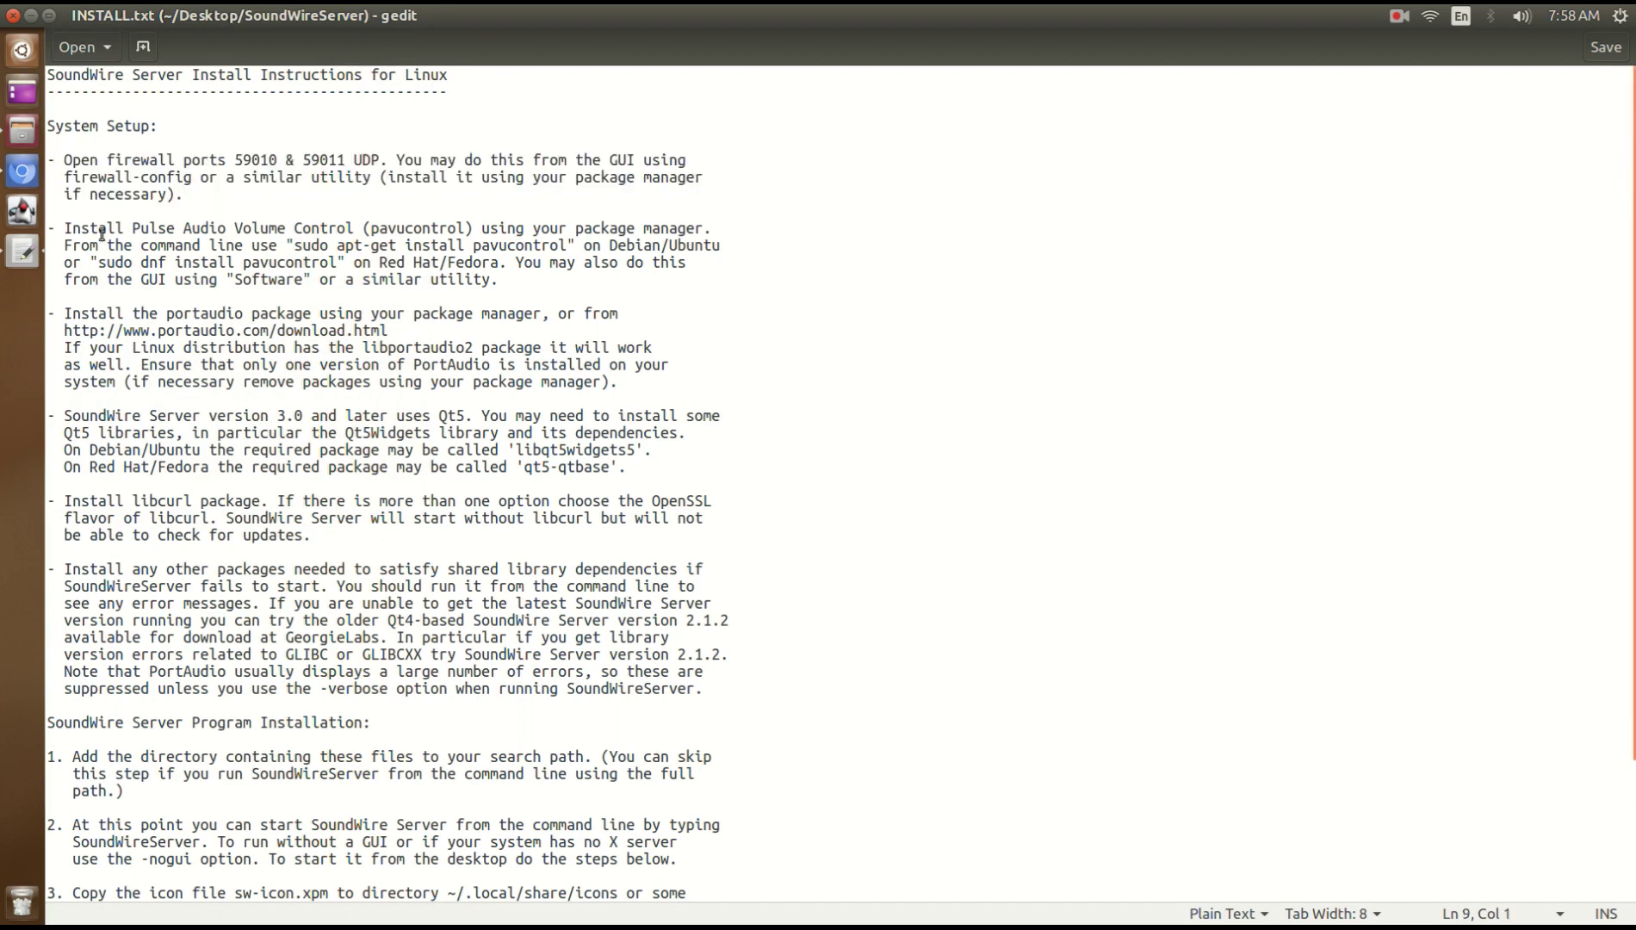
{"action": "left_click_drag", "start_coordinate": [67, 228], "coordinate": [550, 289]}
{"action": "left_click", "coordinate": [269, 246]}
{"action": "left_click_drag", "start_coordinate": [296, 250], "coordinate": [566, 246]}
{"action": "key", "text": "ctrl+c"}
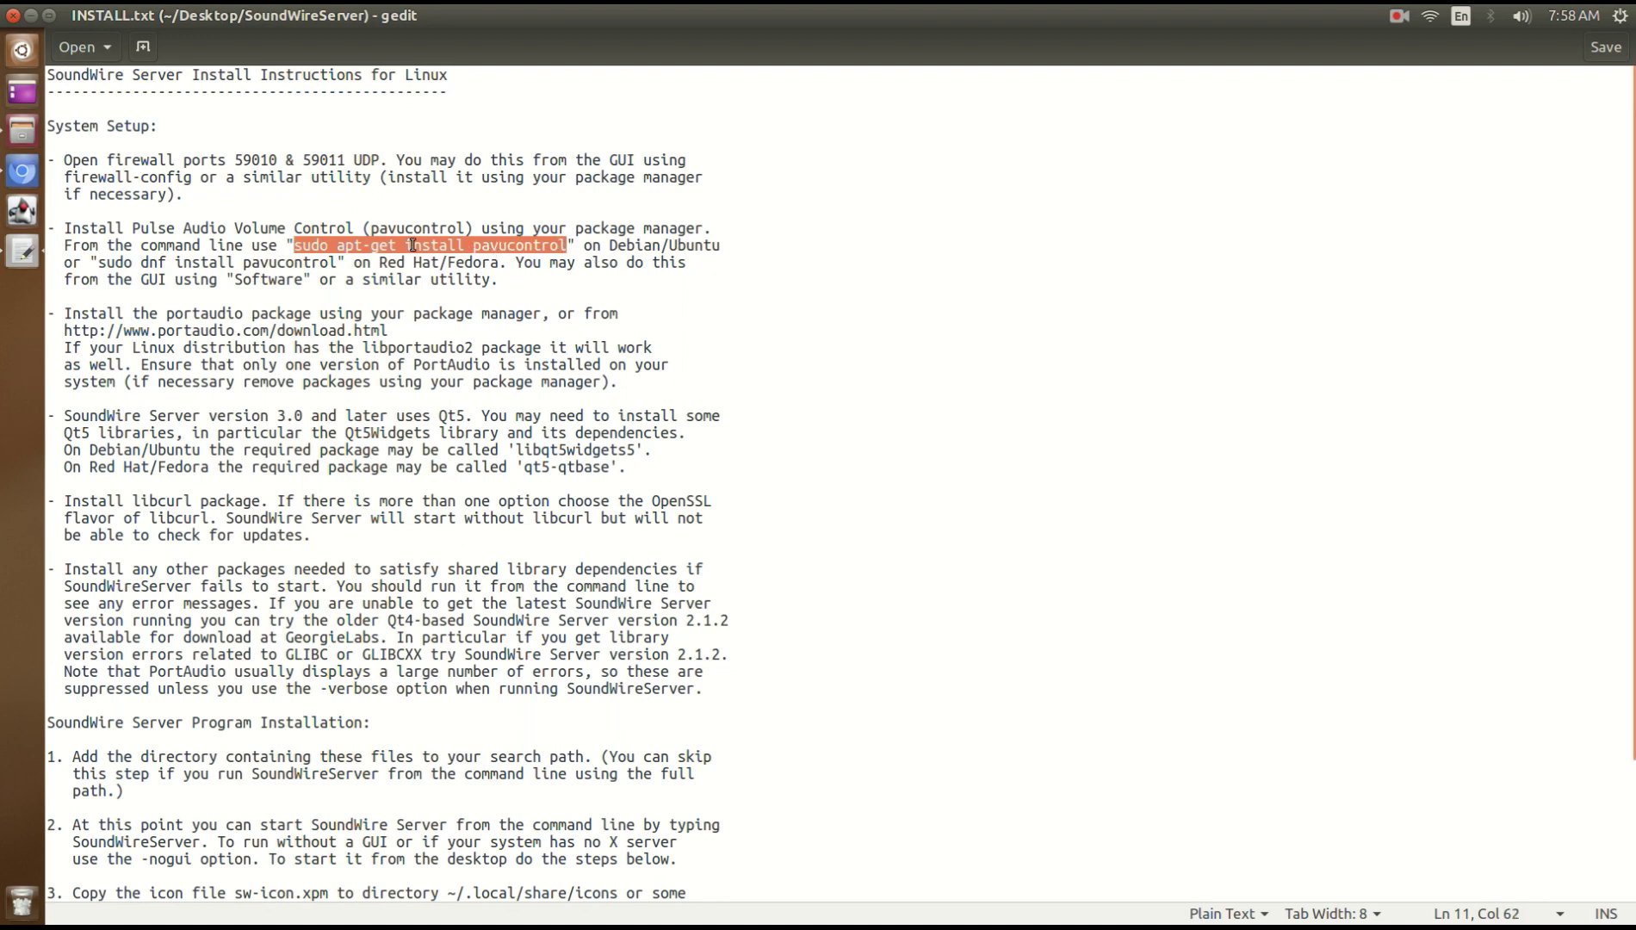
{"action": "key", "text": "ctrl+alt+t"}
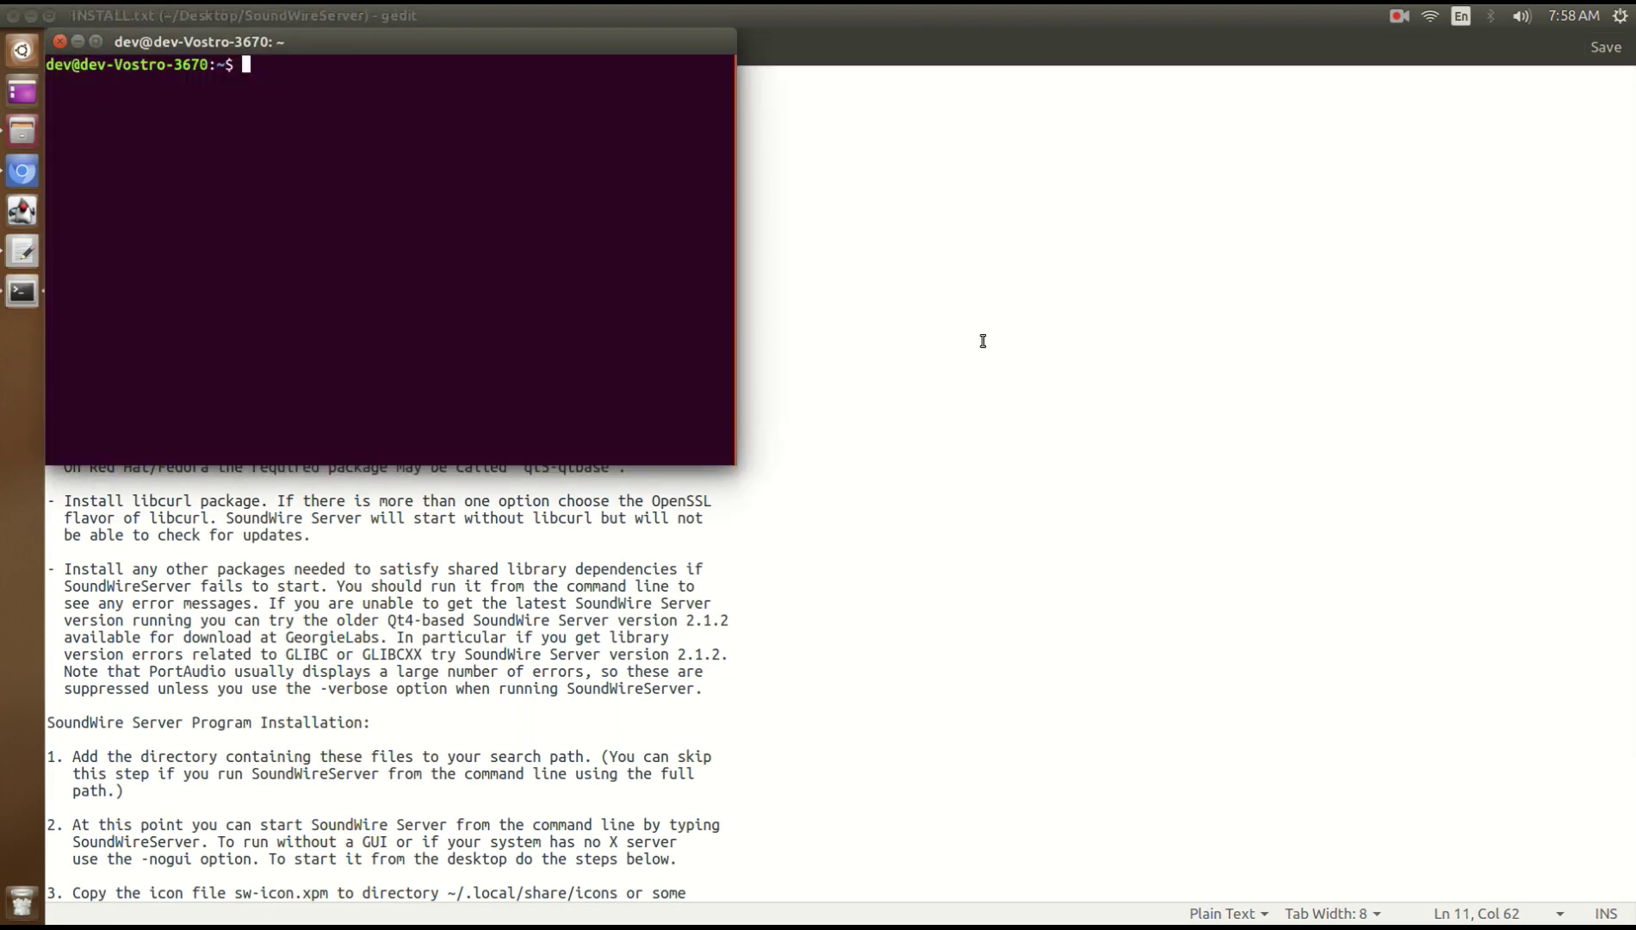
Run sudo apt-get install pavucontrol with the sudo password, then return to gedit
{"action": "key", "text": "ctrl+shift+v"}
{"action": "key", "text": "Return"}
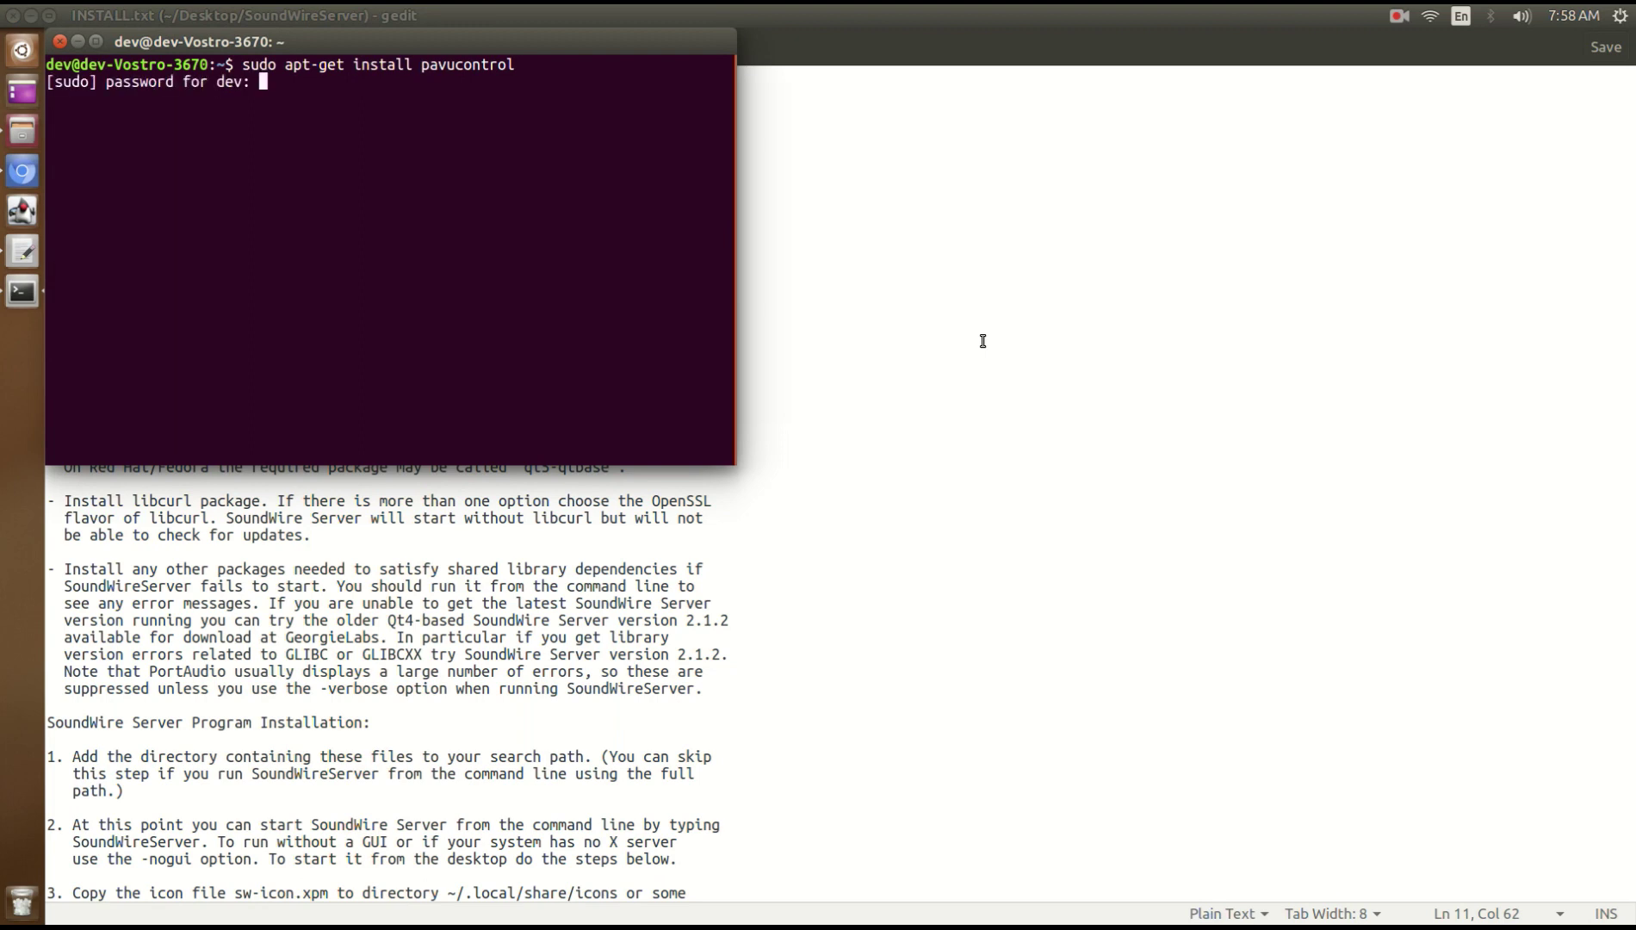
{"action": "key", "text": "Return"}
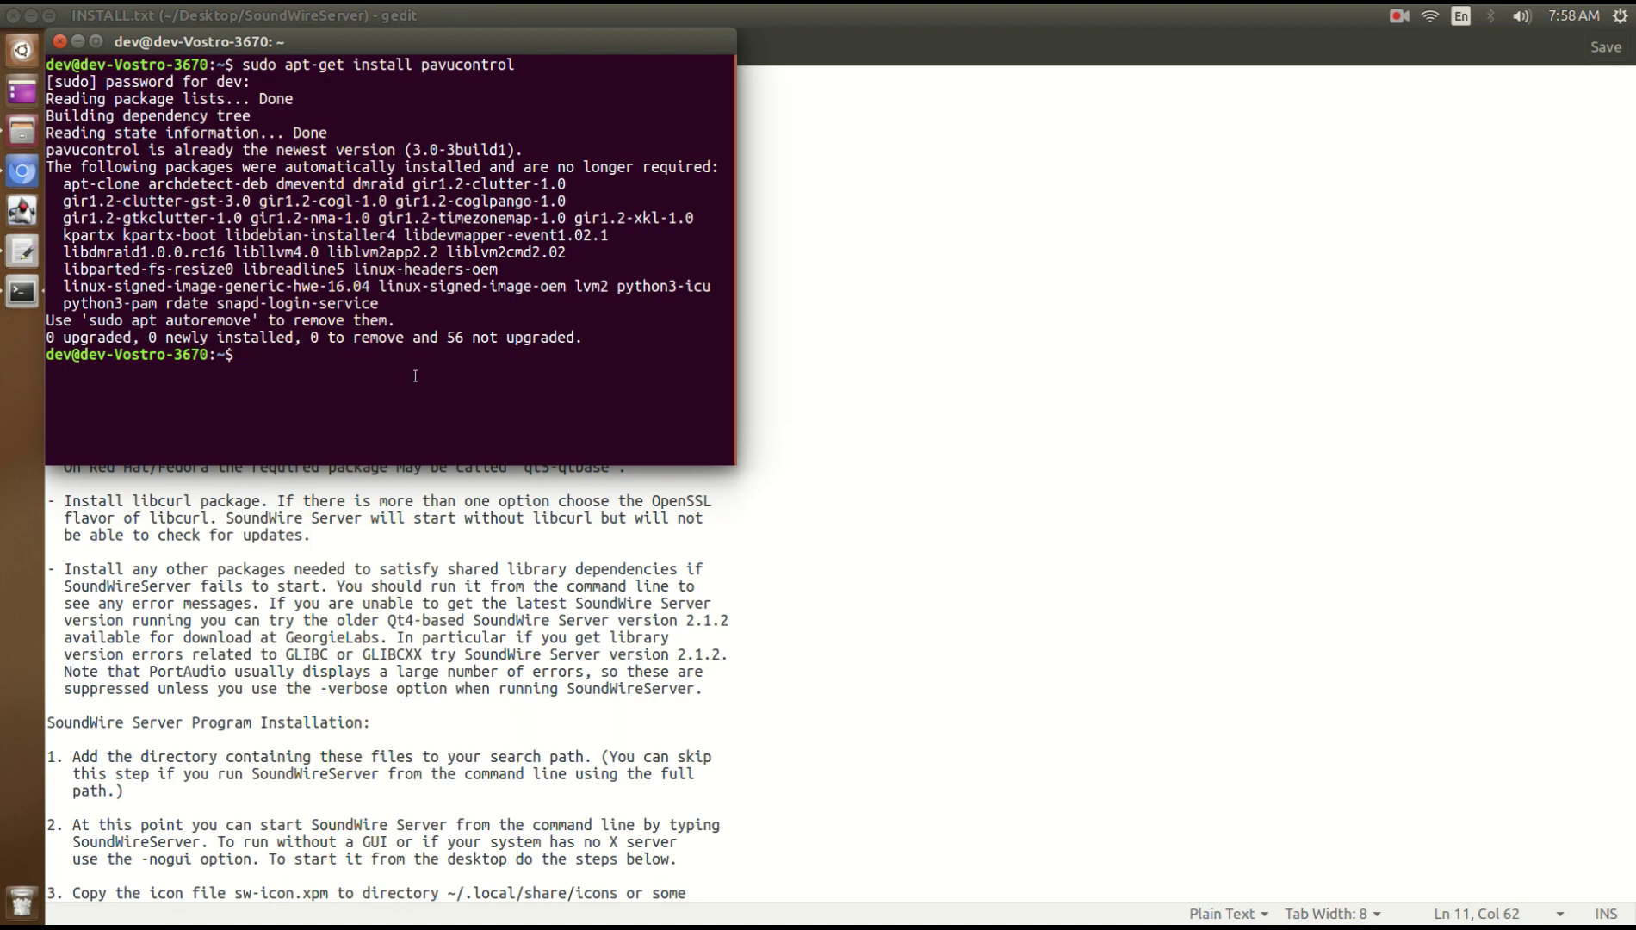
{"action": "left_click", "coordinate": [867, 231]}
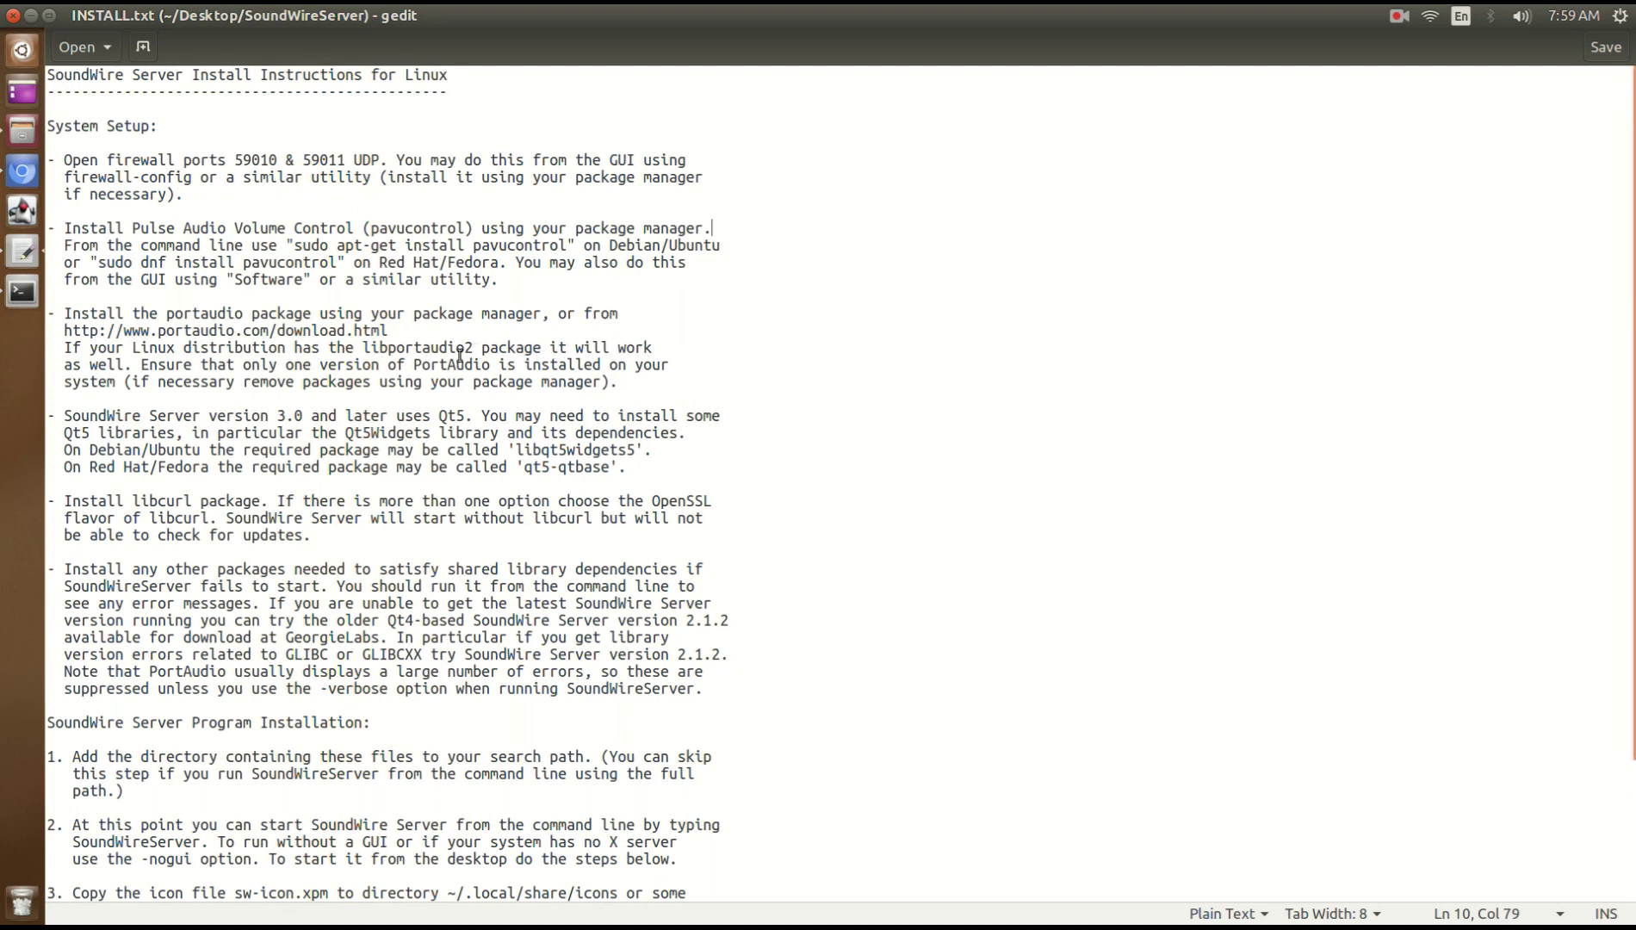
Copy the libportaudio2 package name from INSTALL.txt and bring Chromium forward
{"action": "left_click_drag", "start_coordinate": [361, 347], "coordinate": [471, 346]}
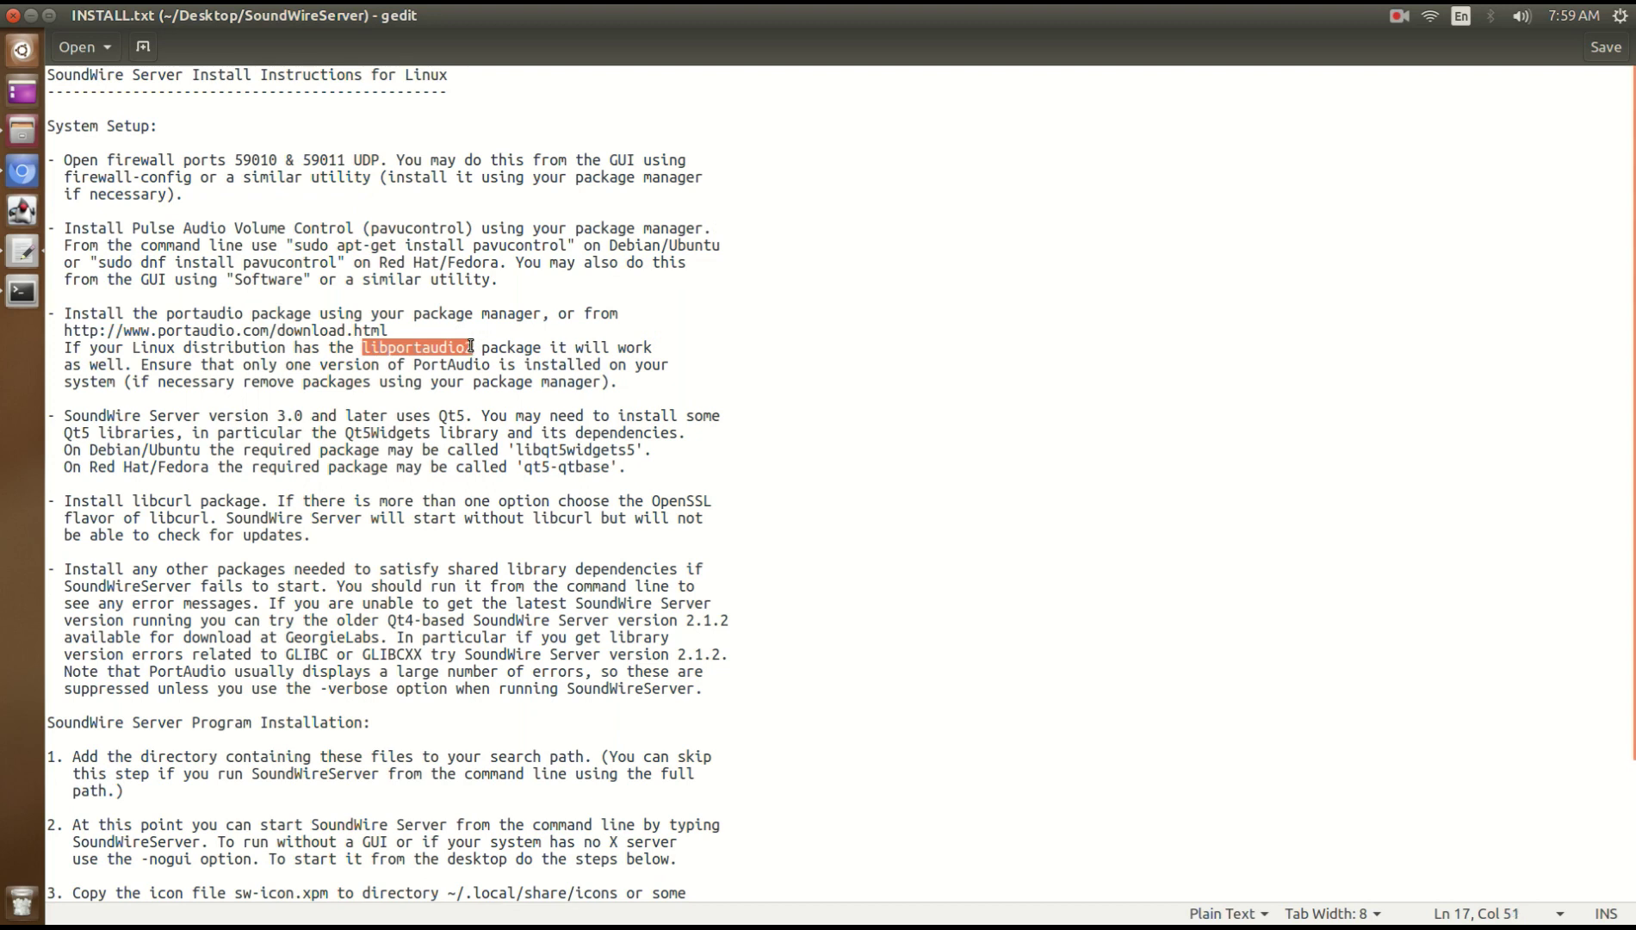
{"action": "right_click", "coordinate": [398, 347]}
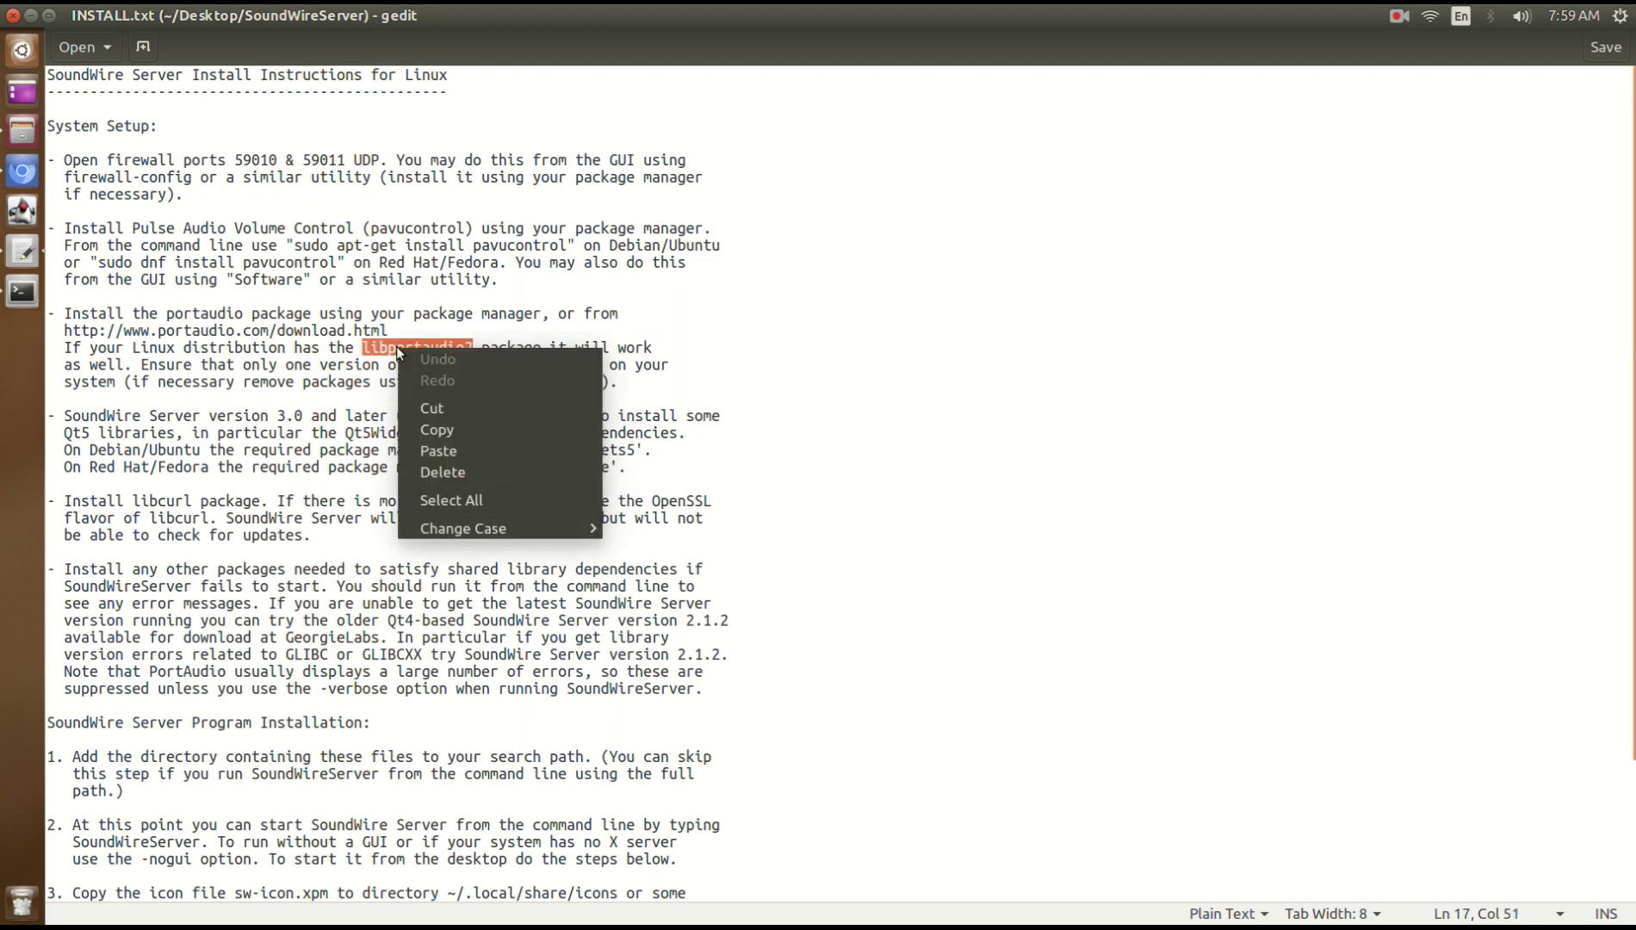
{"action": "left_click", "coordinate": [436, 435]}
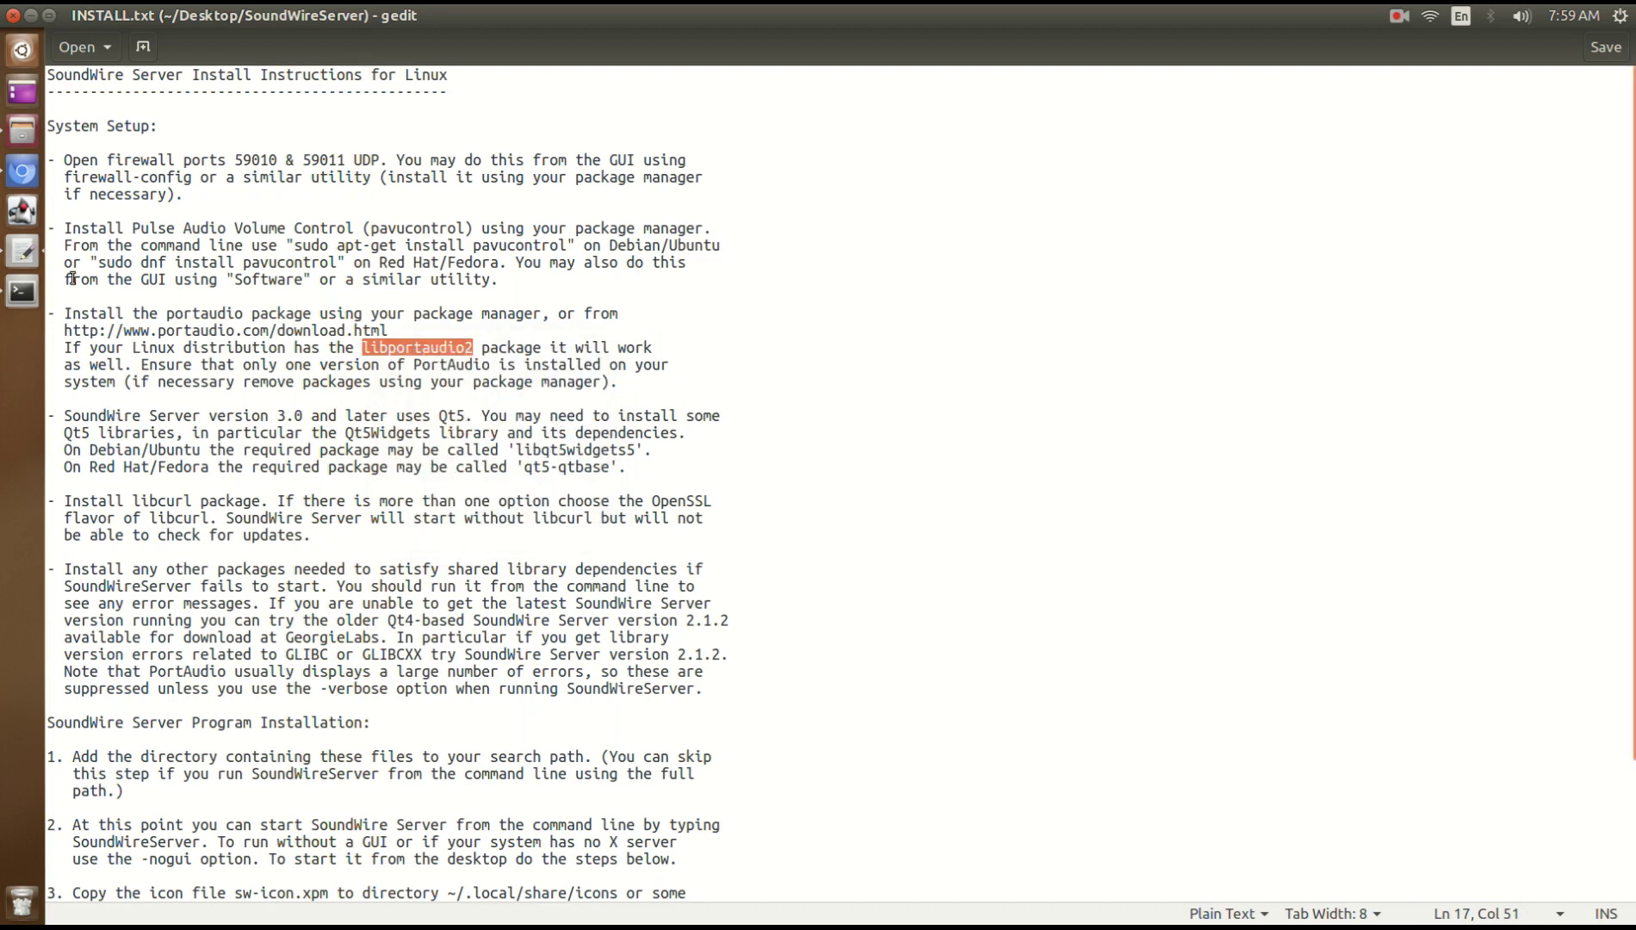
{"action": "left_click", "coordinate": [21, 172]}
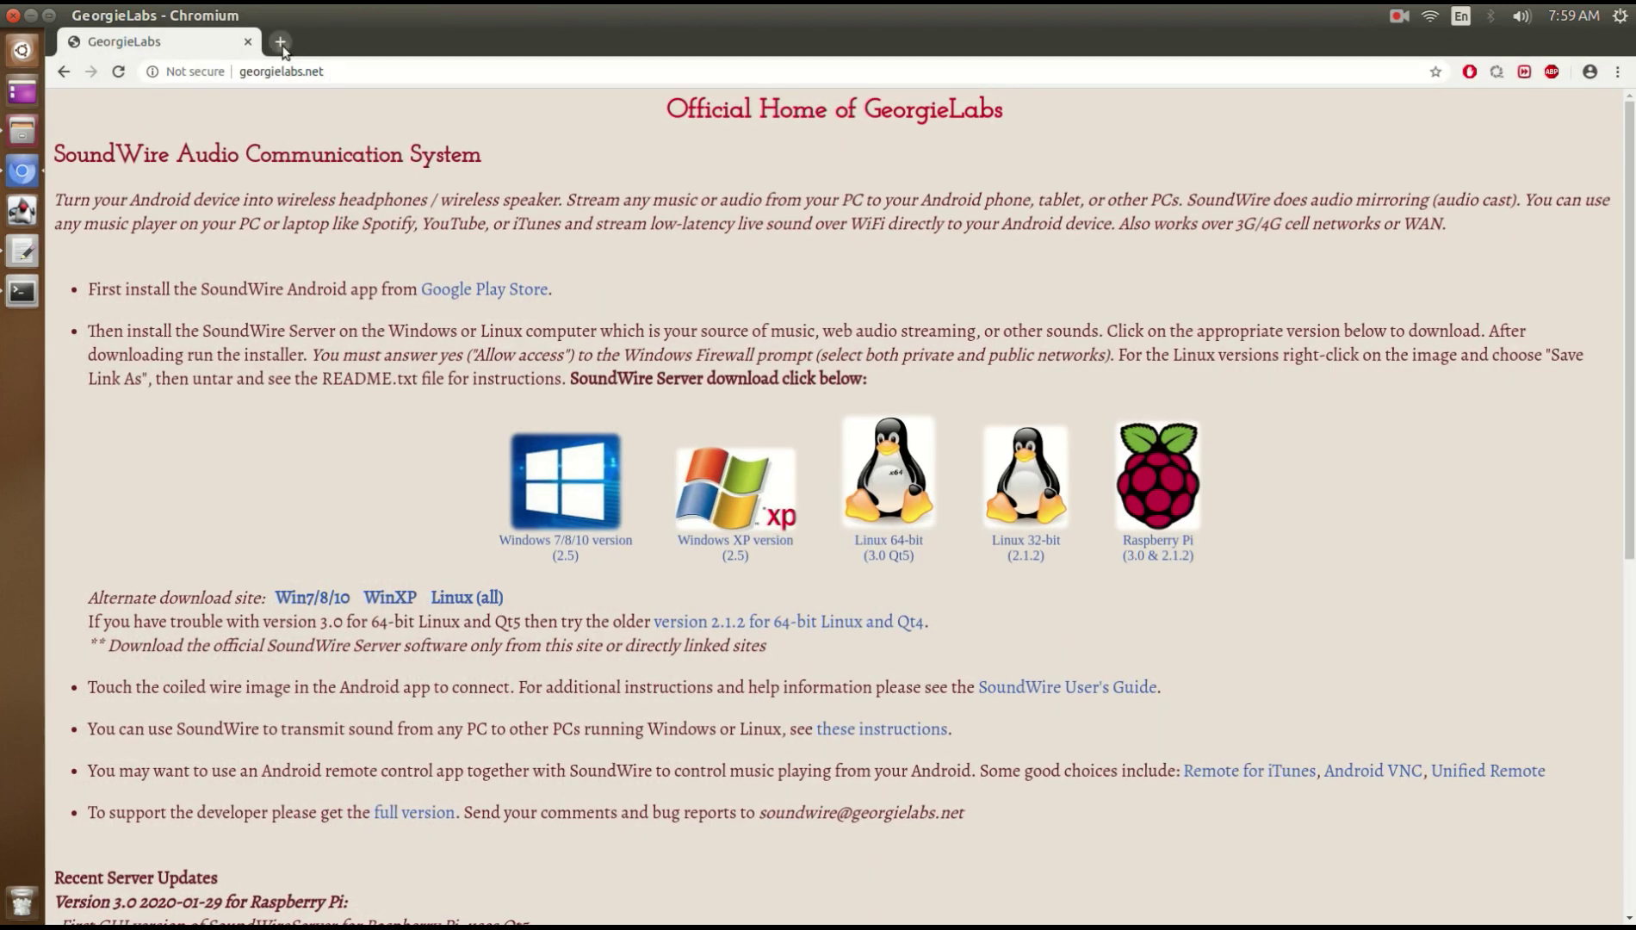
Search Google in a new tab for 'libportaudio2 ubuntu 16.04 install'
{"action": "left_click", "coordinate": [276, 41]}
{"action": "key", "text": "ctrl+v"}
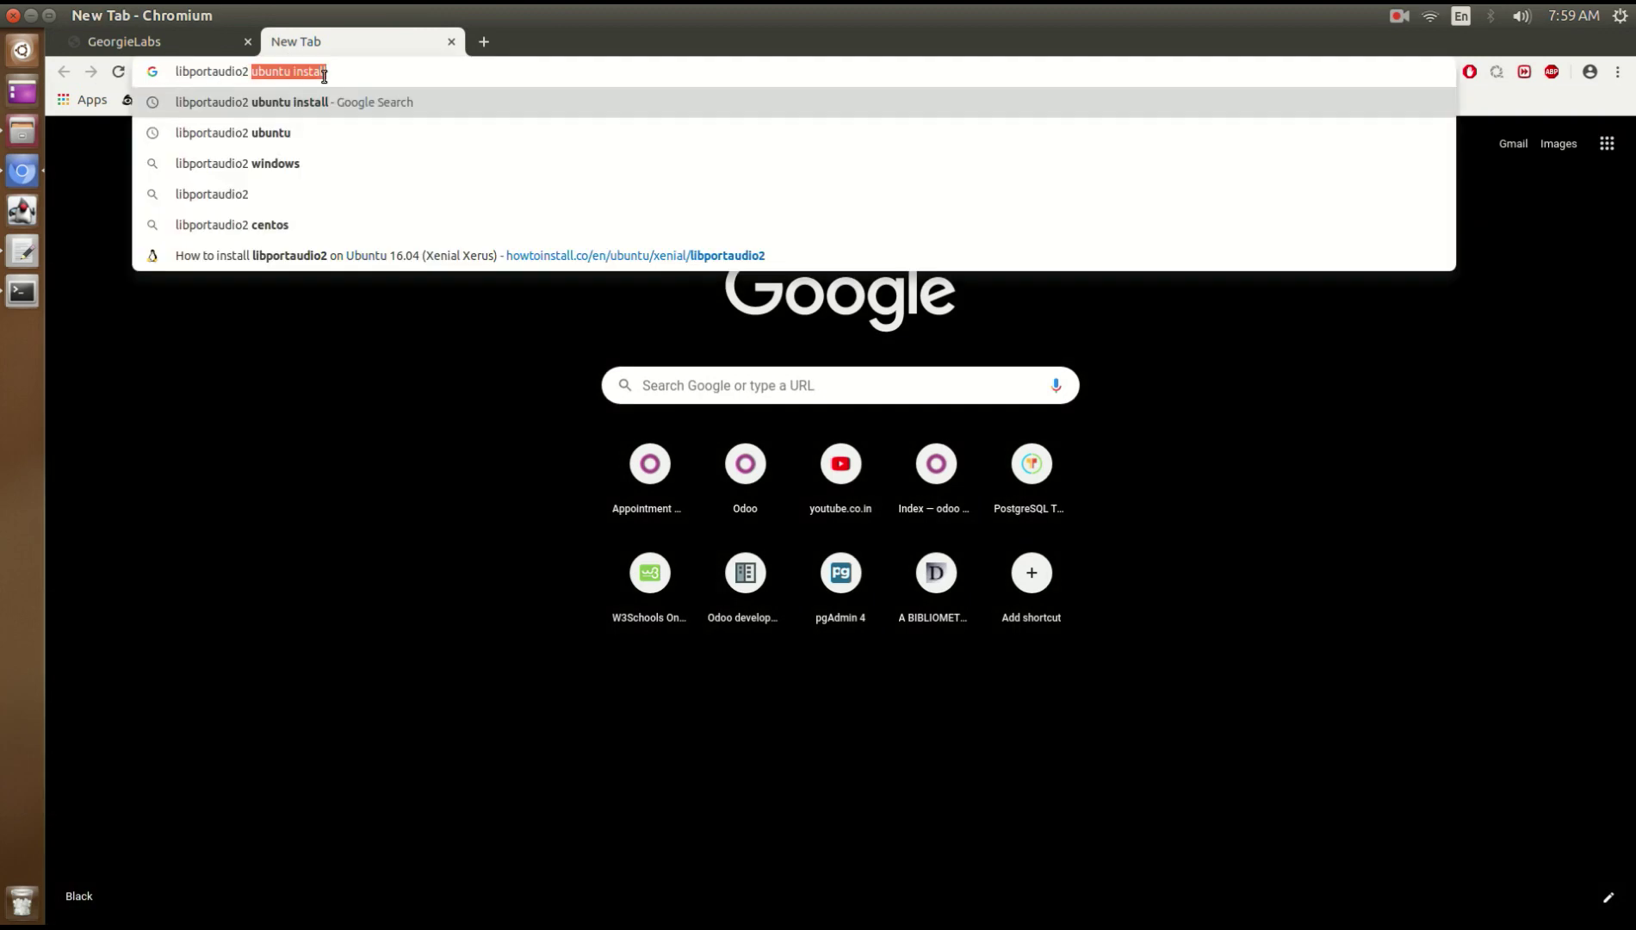
{"action": "key", "text": "Left"}
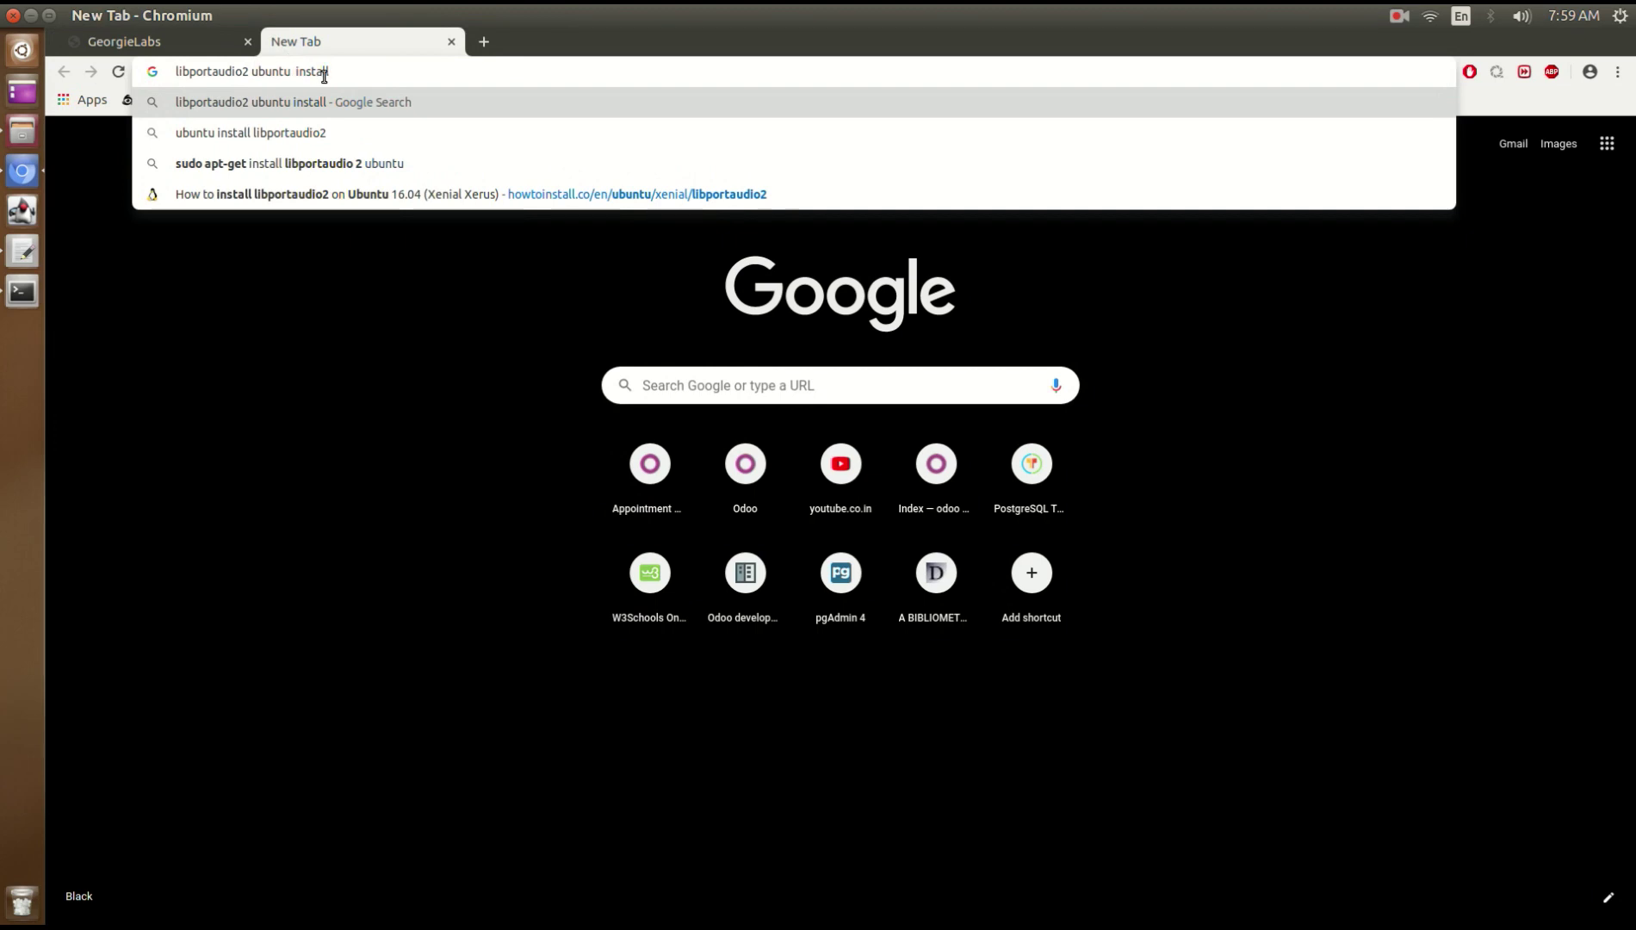
{"action": "type", "text": "16.04"}
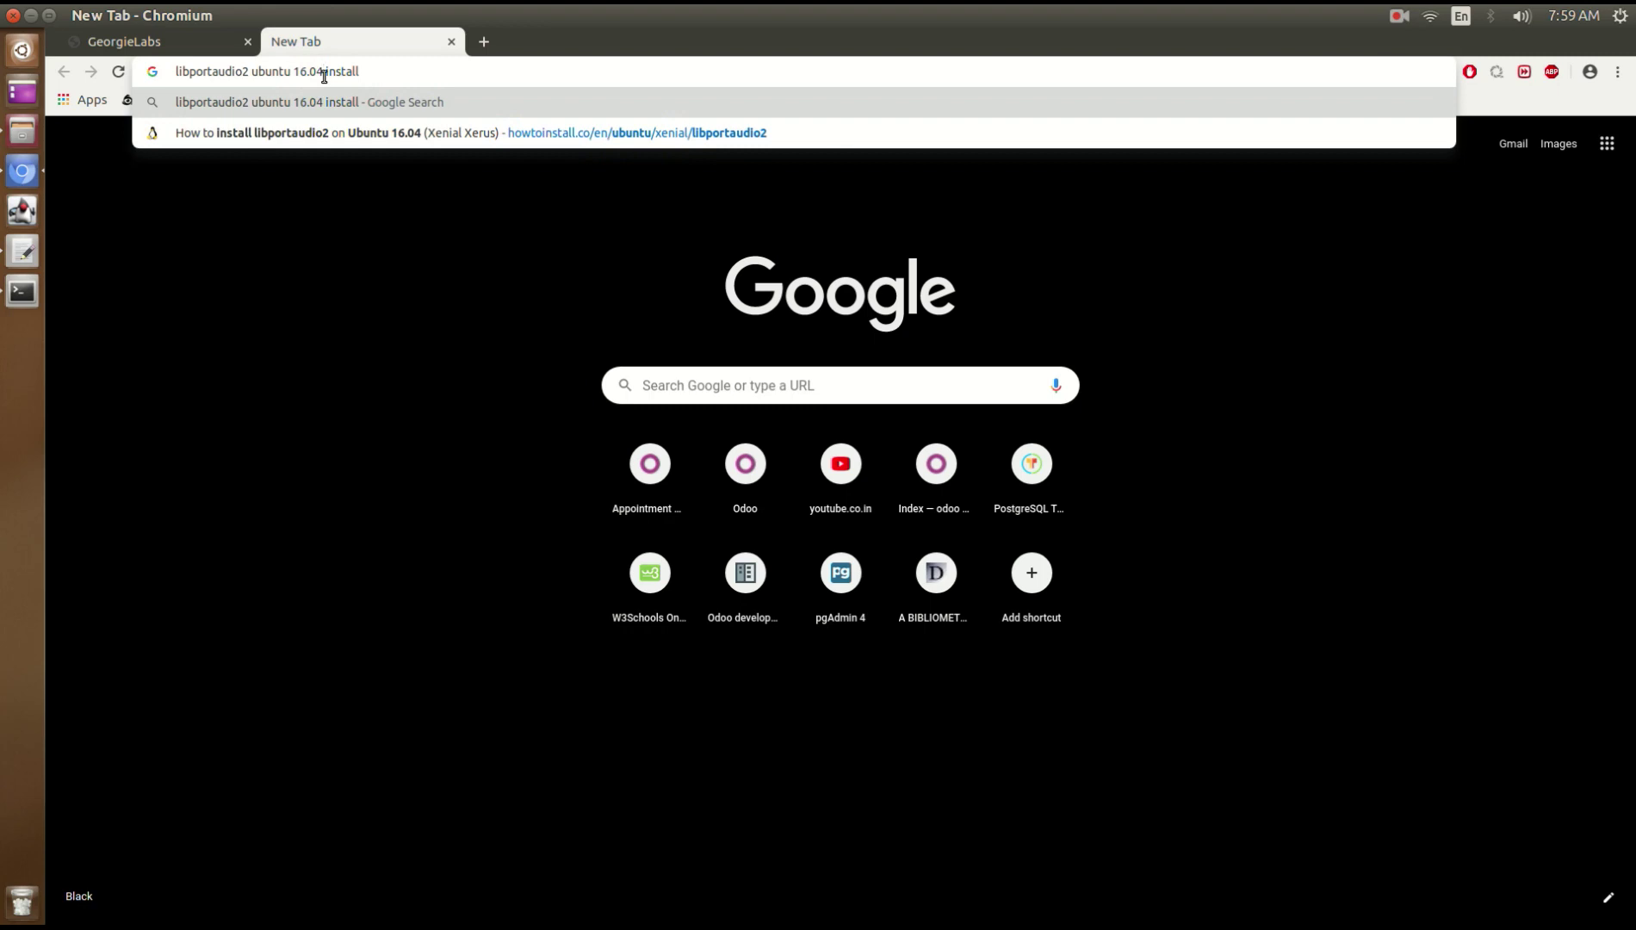
{"action": "left_click", "coordinate": [368, 104]}
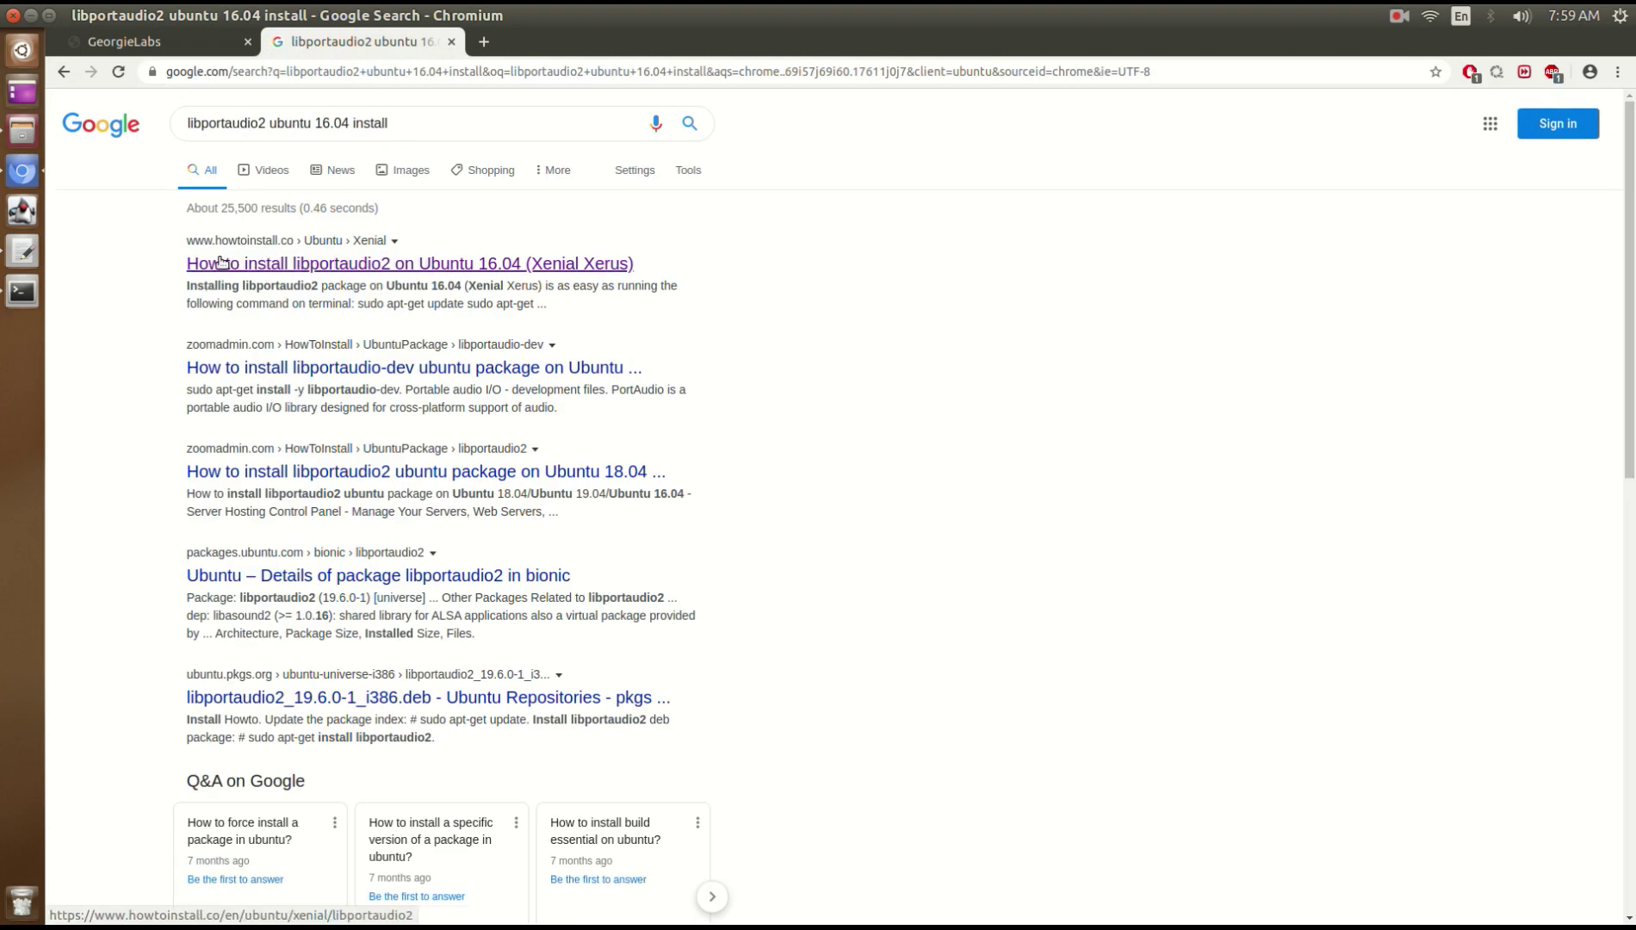
Open the howtoinstall.co libportaudio2 guide and take its 'sudo apt-get update' command
{"action": "left_click", "coordinate": [373, 262]}
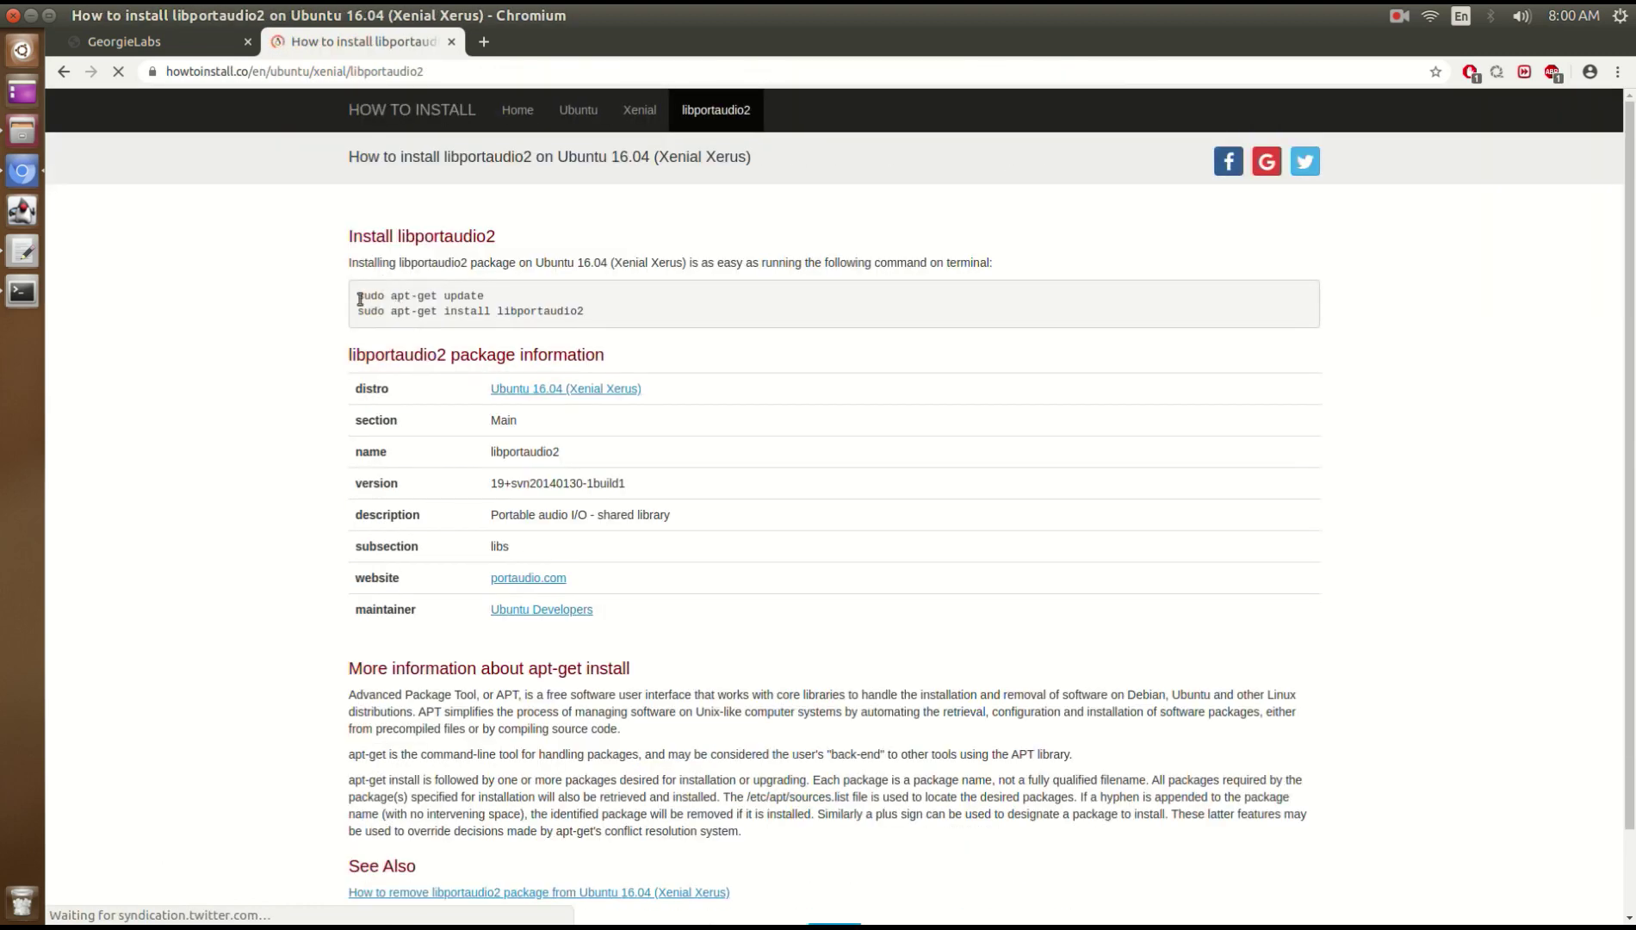
{"action": "left_click_drag", "start_coordinate": [354, 297], "coordinate": [488, 297]}
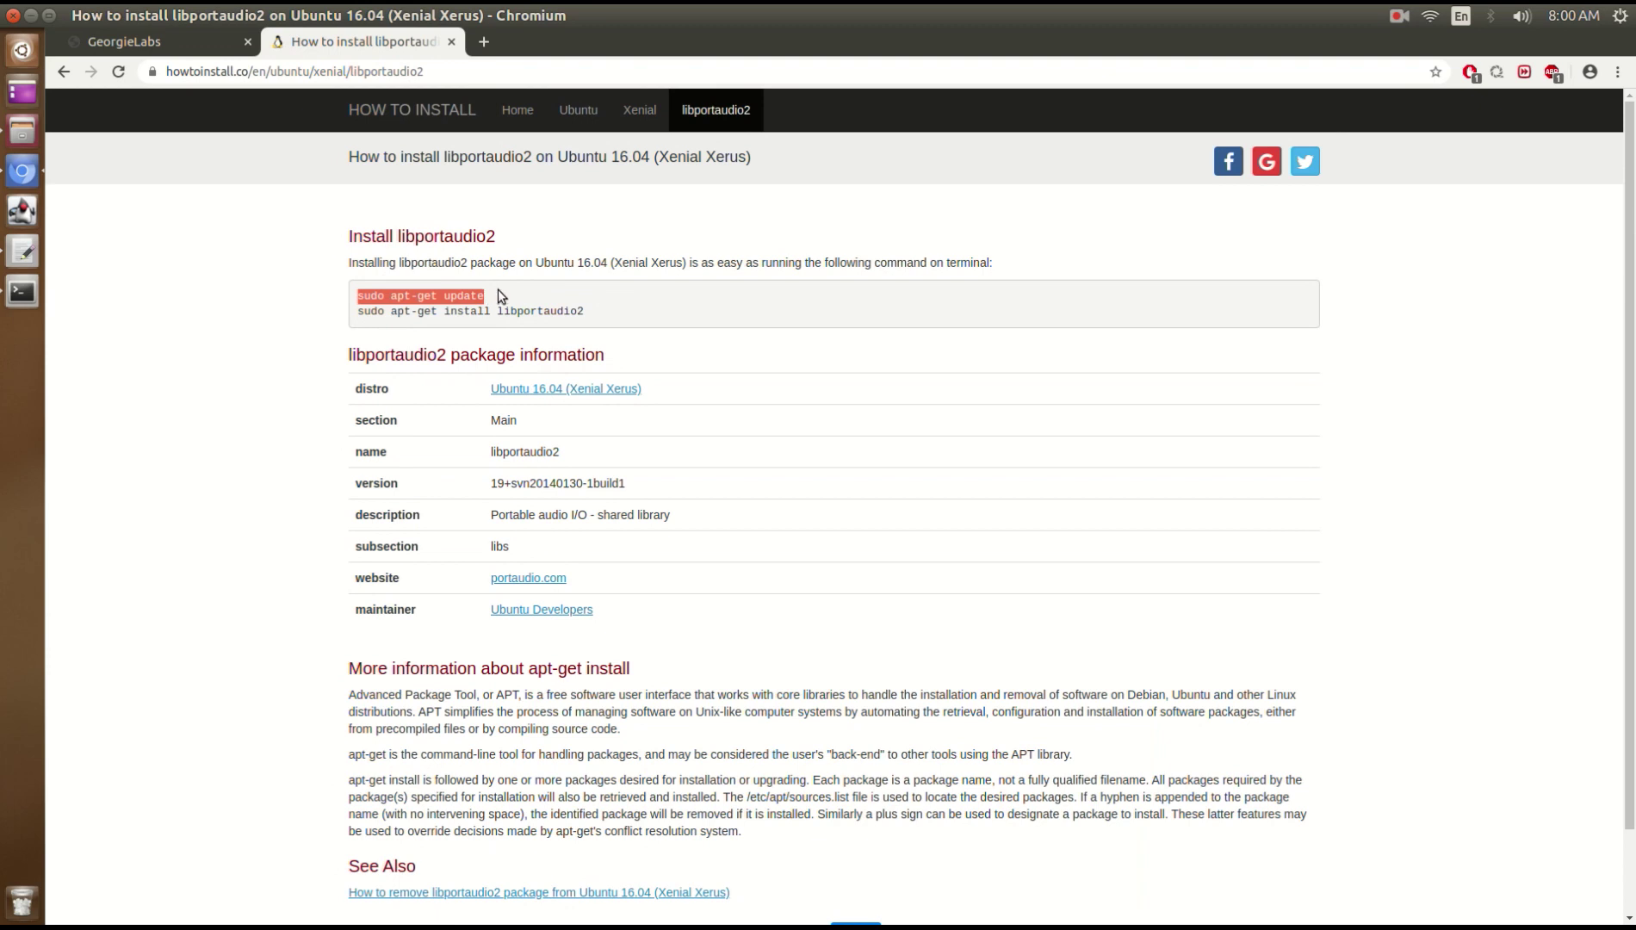
{"action": "key", "text": "alt+Tab"}
{"action": "key", "text": "alt+Tab"}
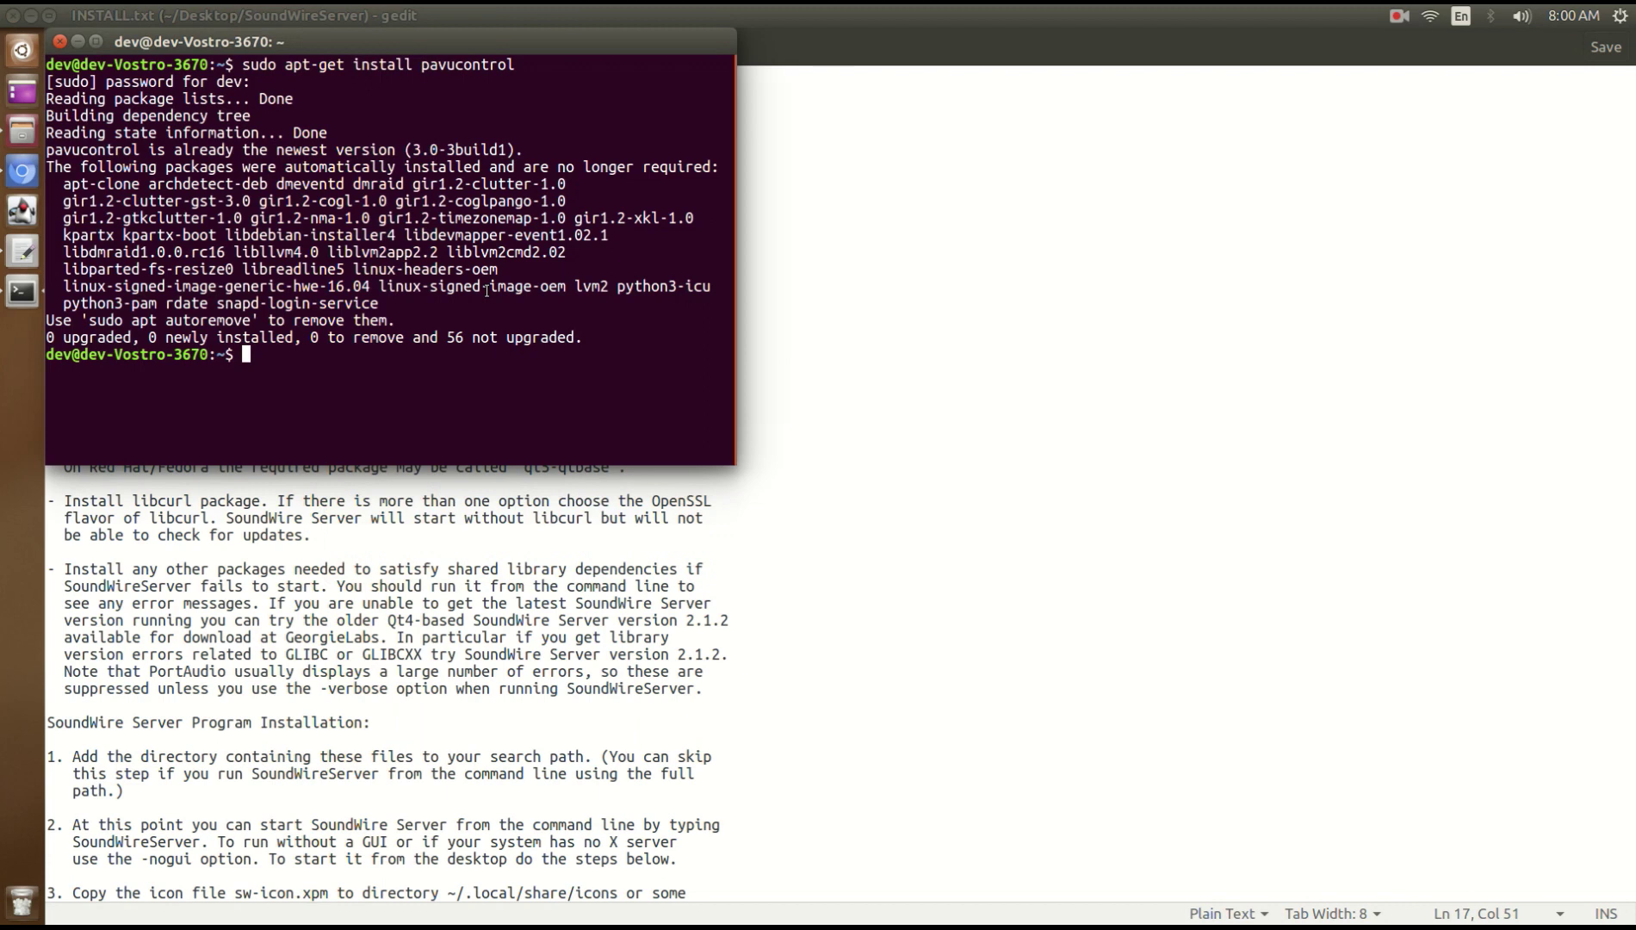
Run sudo apt-get update in Terminal, then return to the libportaudio2 guide page
{"action": "key", "text": "ctrl+shift+v"}
{"action": "key", "text": "Return"}
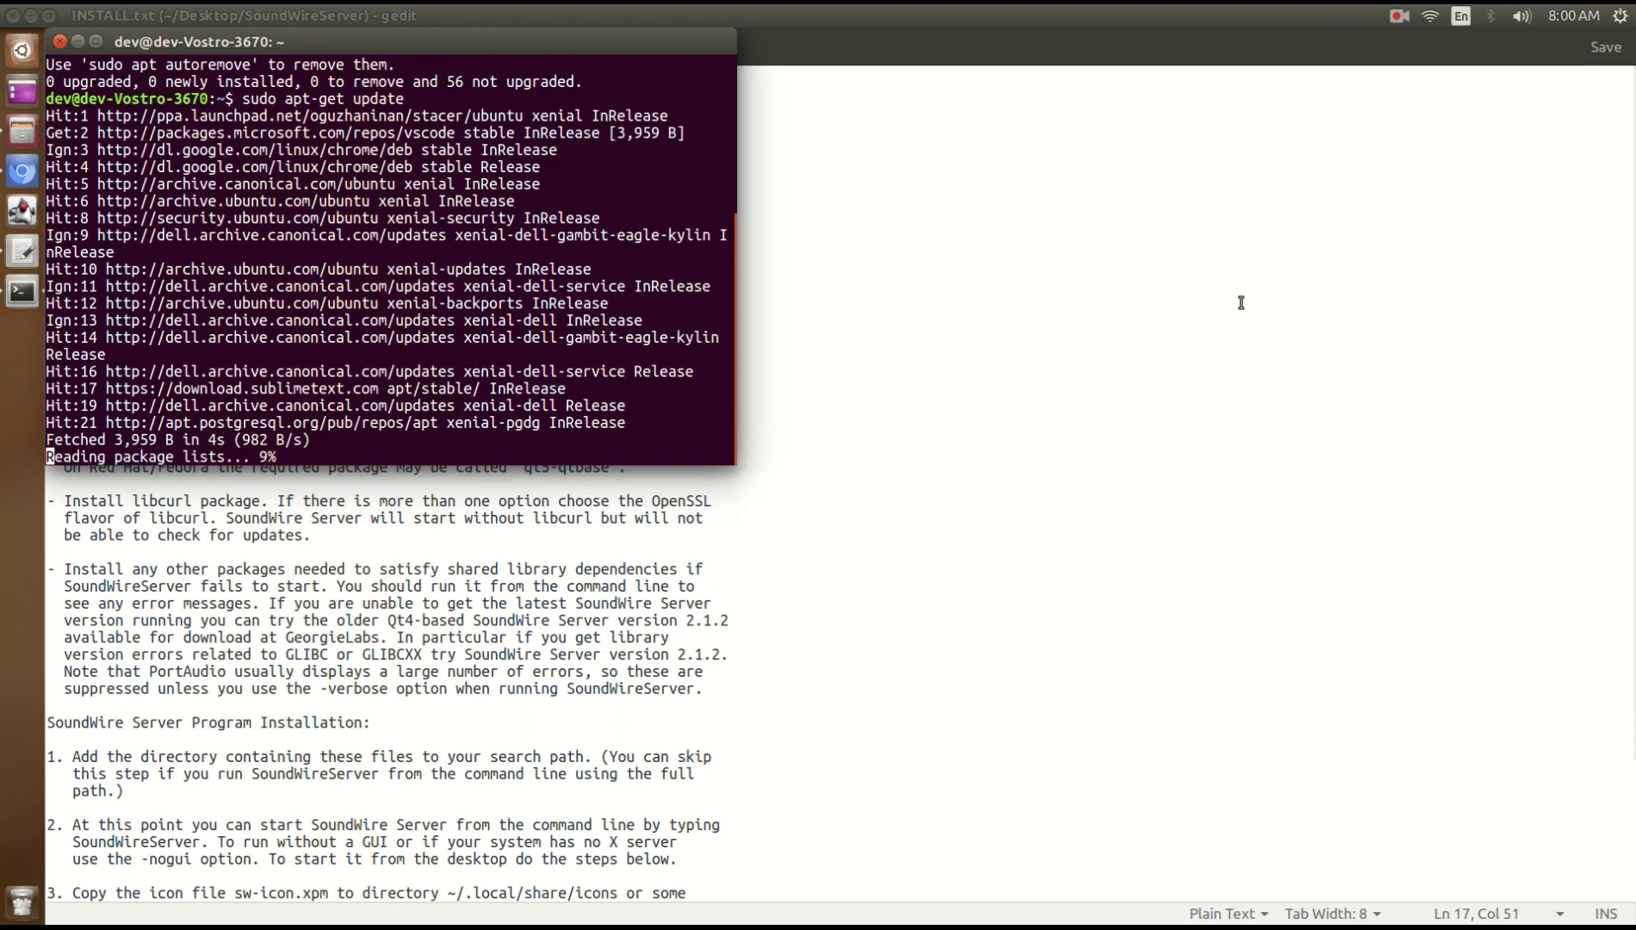
{"action": "key", "text": "alt+Tab"}
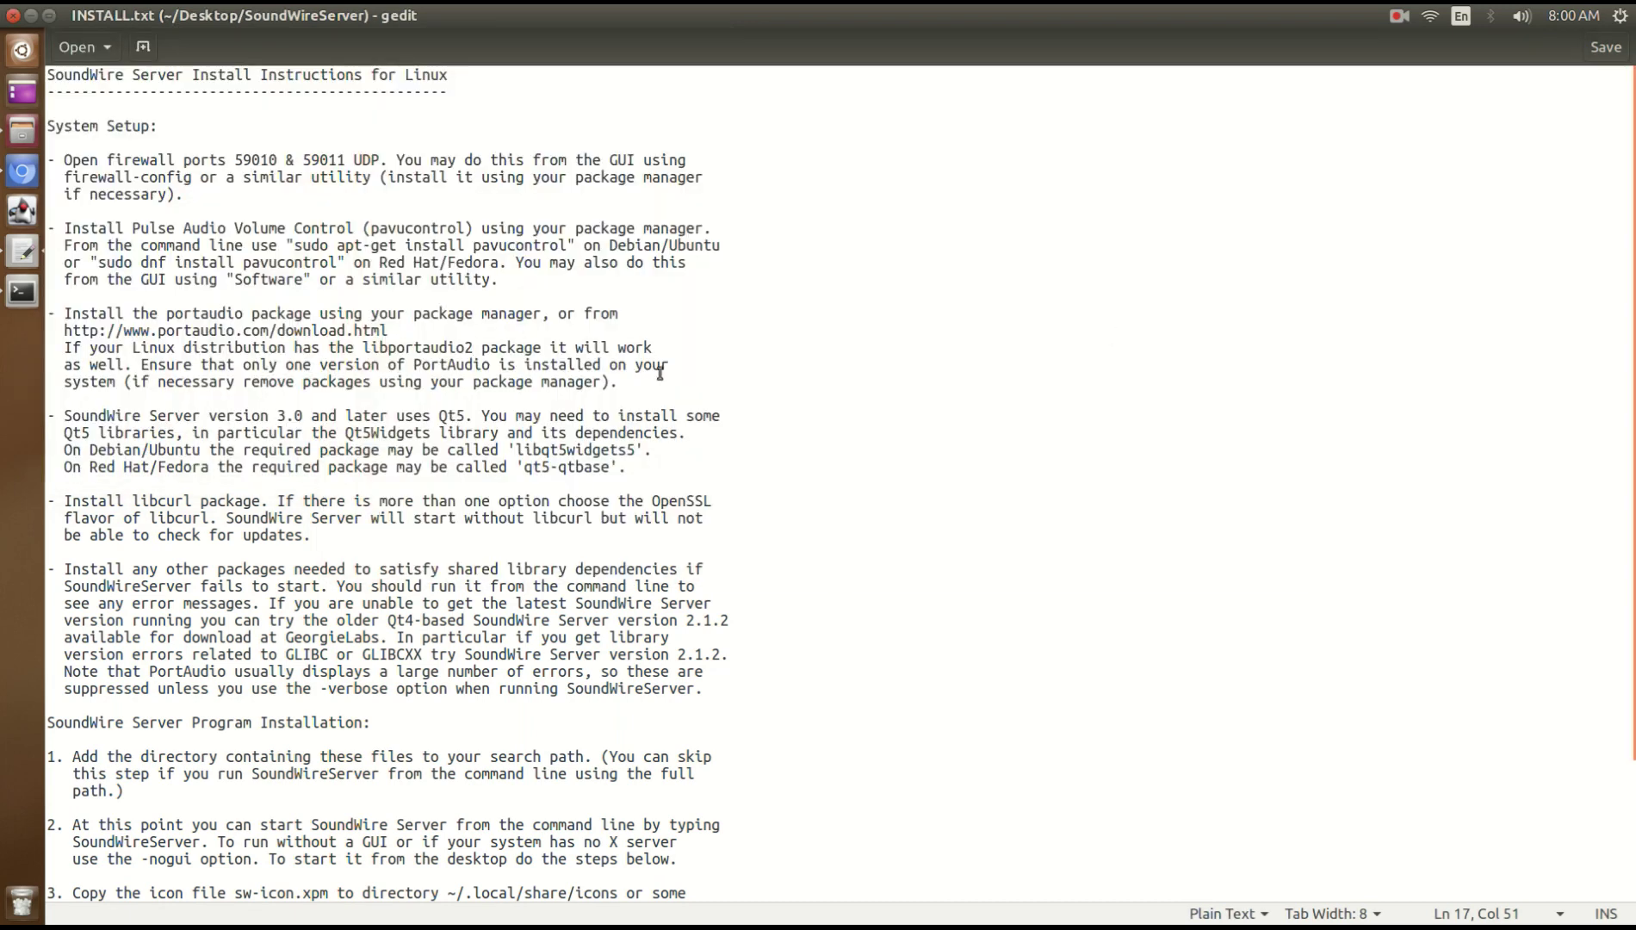
{"action": "left_click", "coordinate": [18, 183]}
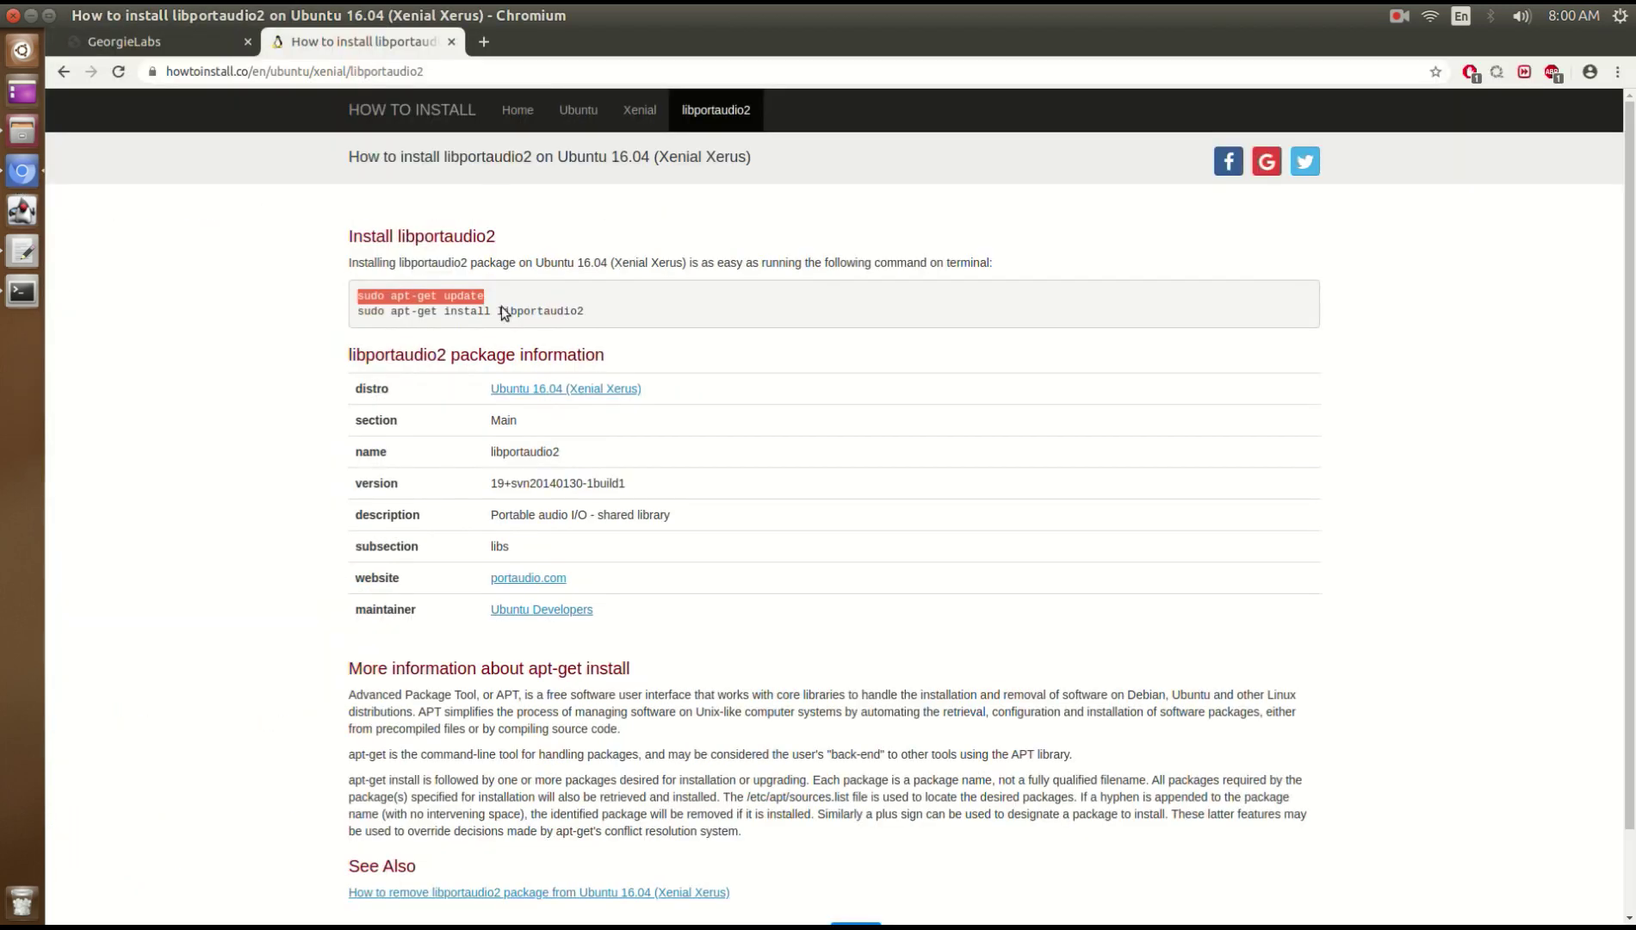
Copy and run sudo apt-get install libportaudio2, already newest, then bring gedit back
{"action": "double_click", "coordinate": [538, 311]}
{"action": "triple_click", "coordinate": [538, 310]}
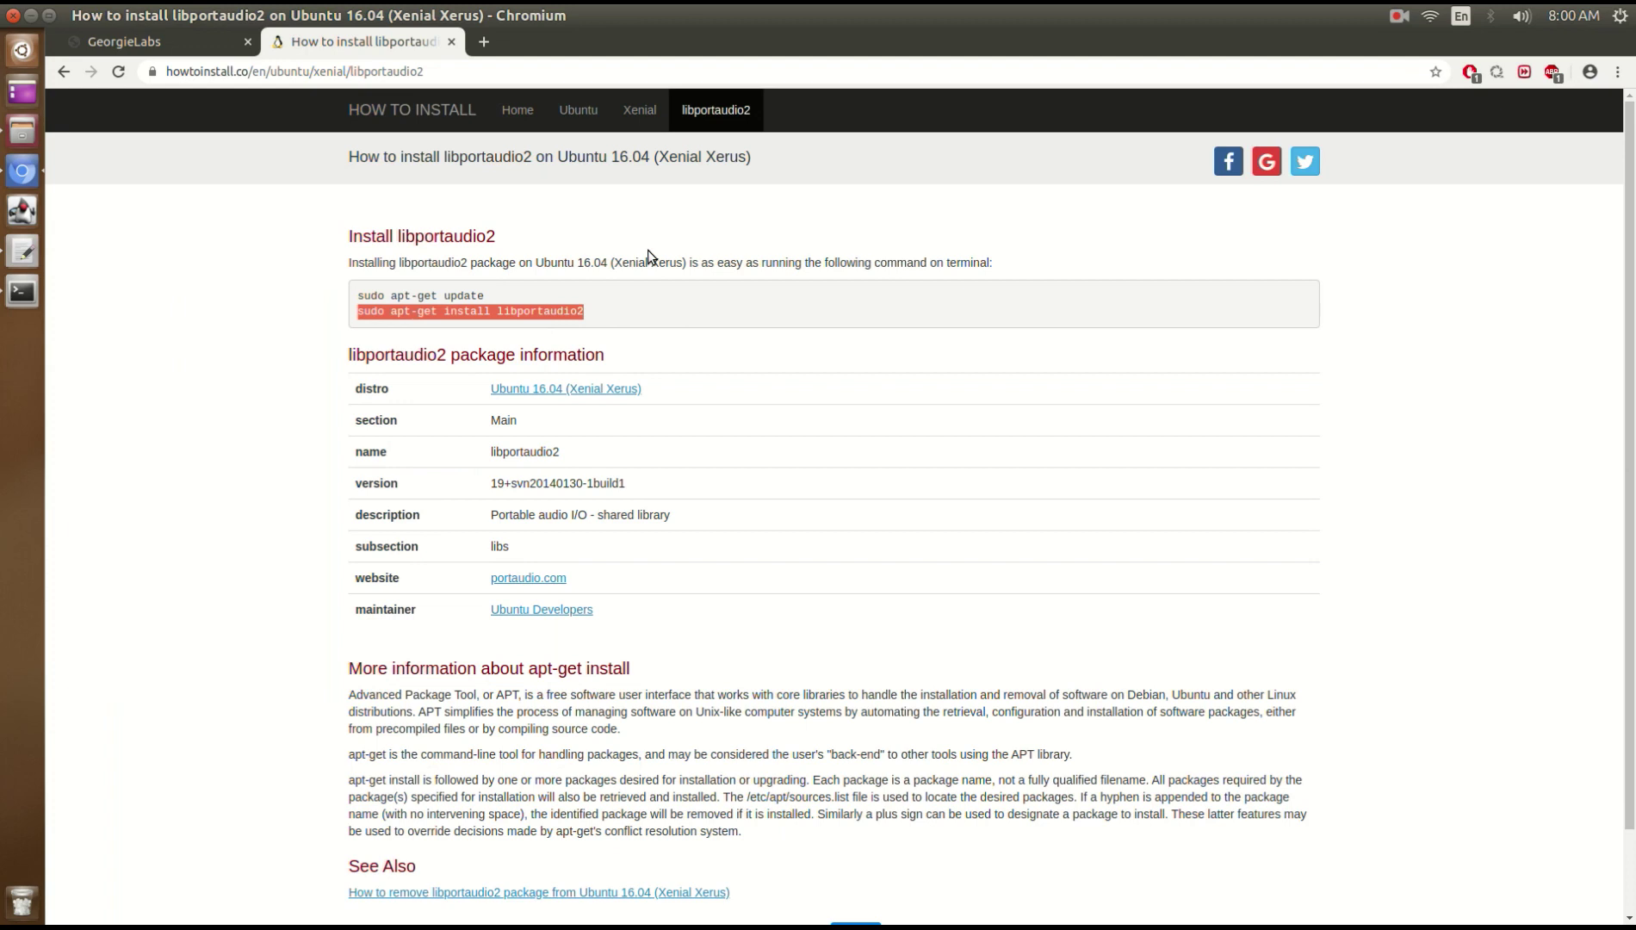
{"action": "key", "text": "alt+Tab"}
{"action": "key", "text": "alt+Tab"}
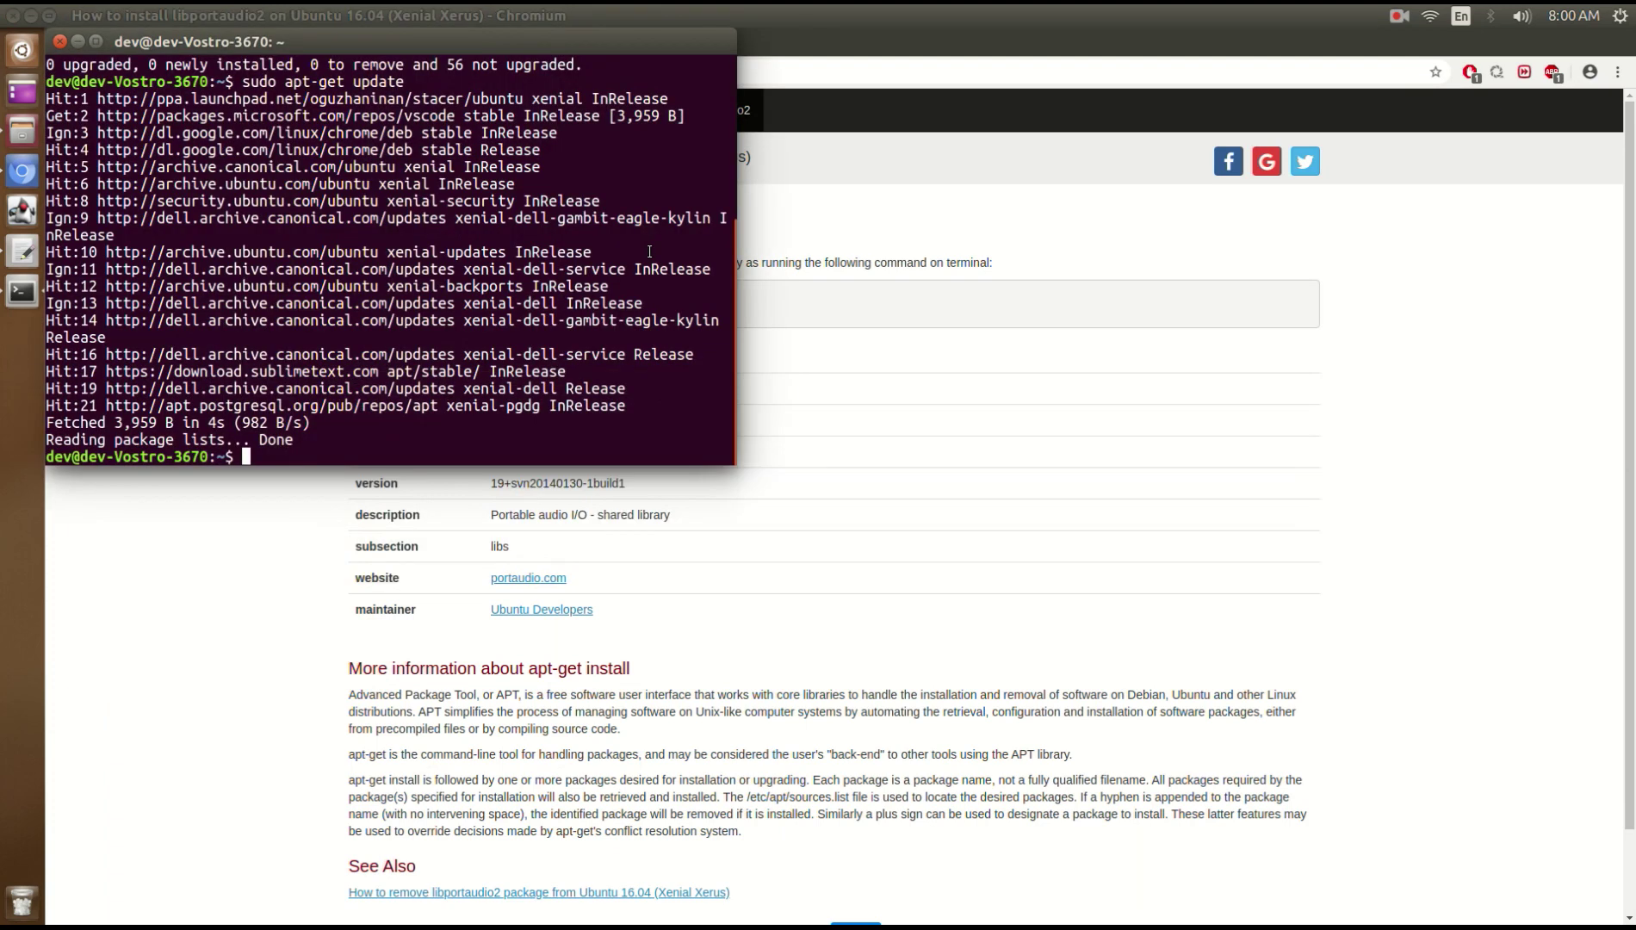
{"action": "key", "text": "ctrl+shift+v"}
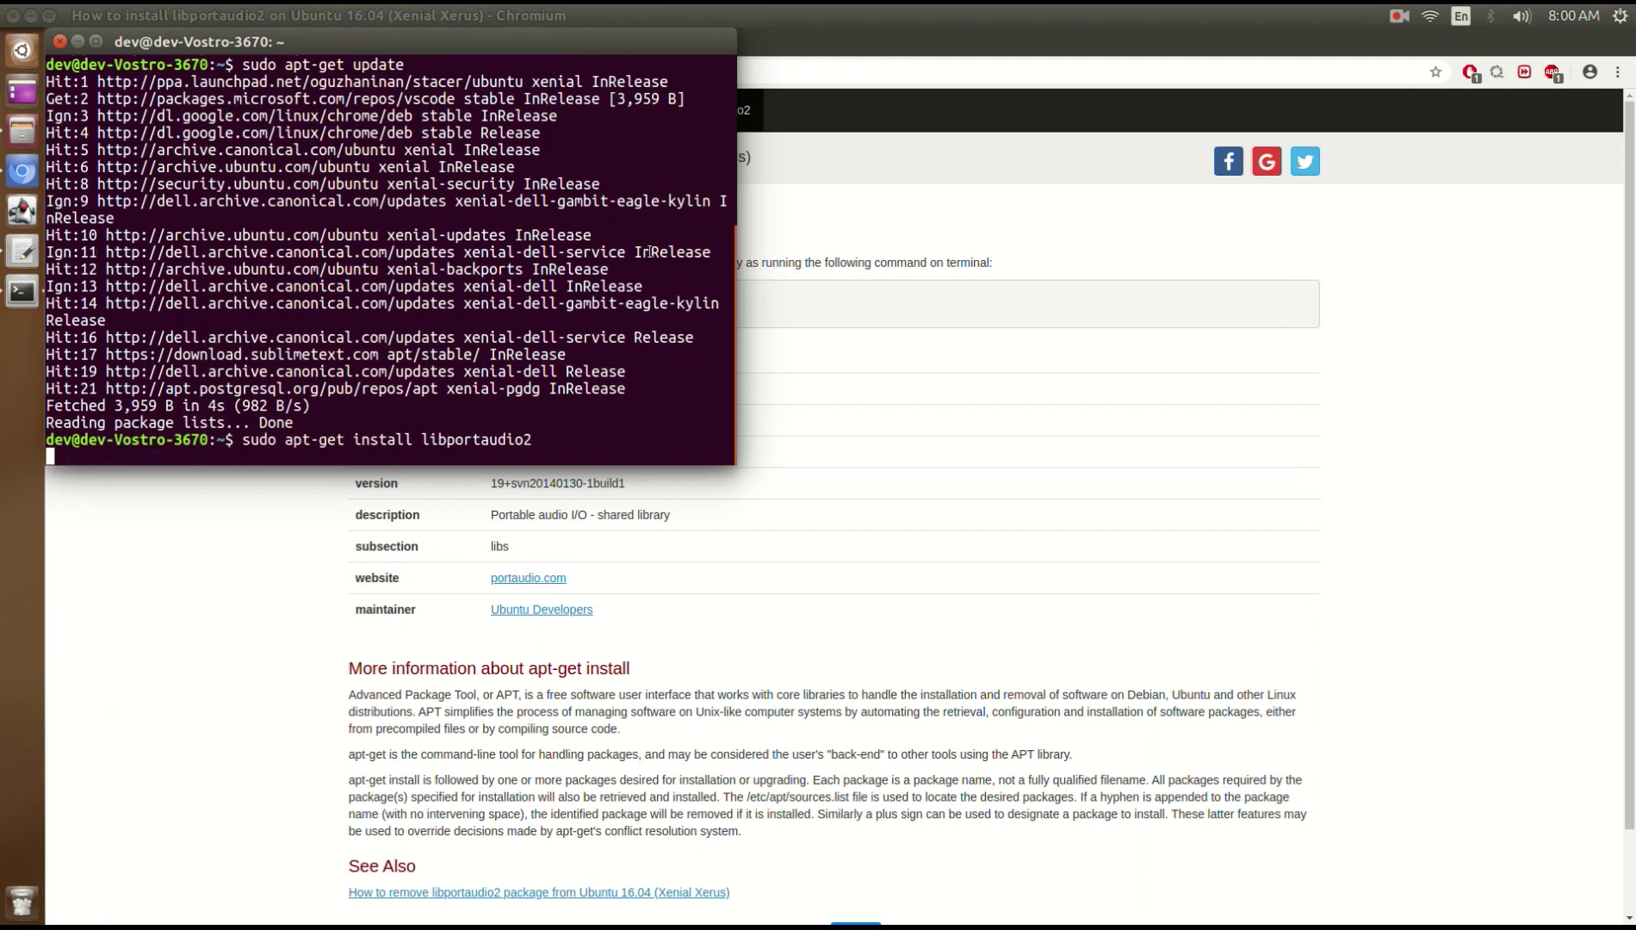
{"action": "key", "text": "Return"}
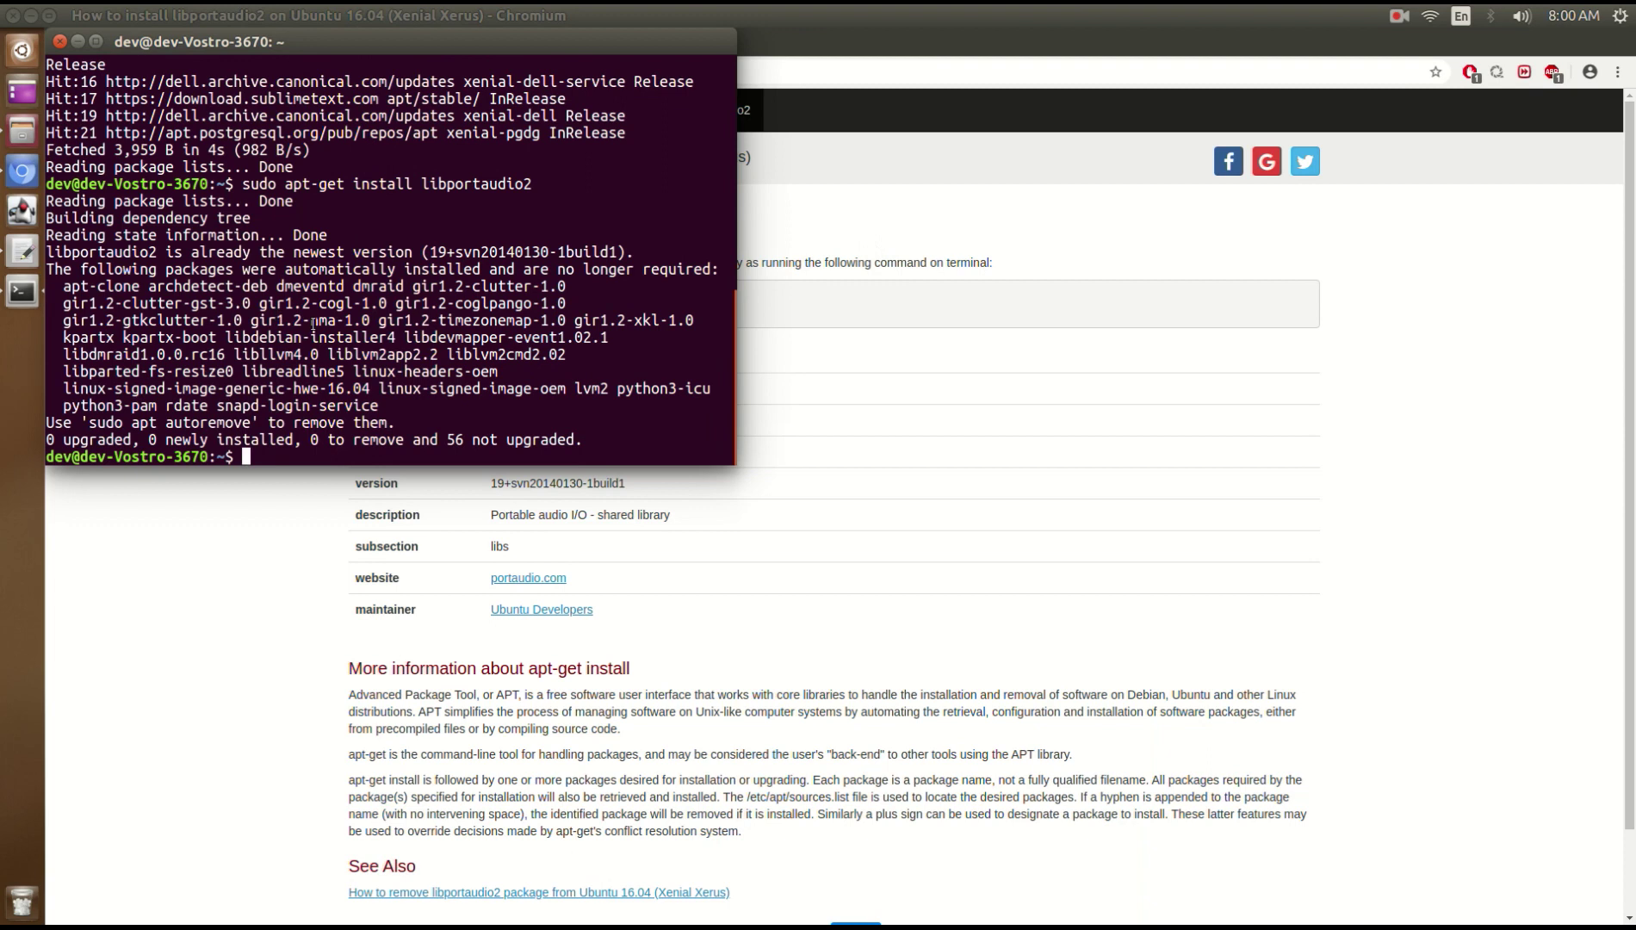
{"action": "left_click", "coordinate": [22, 251]}
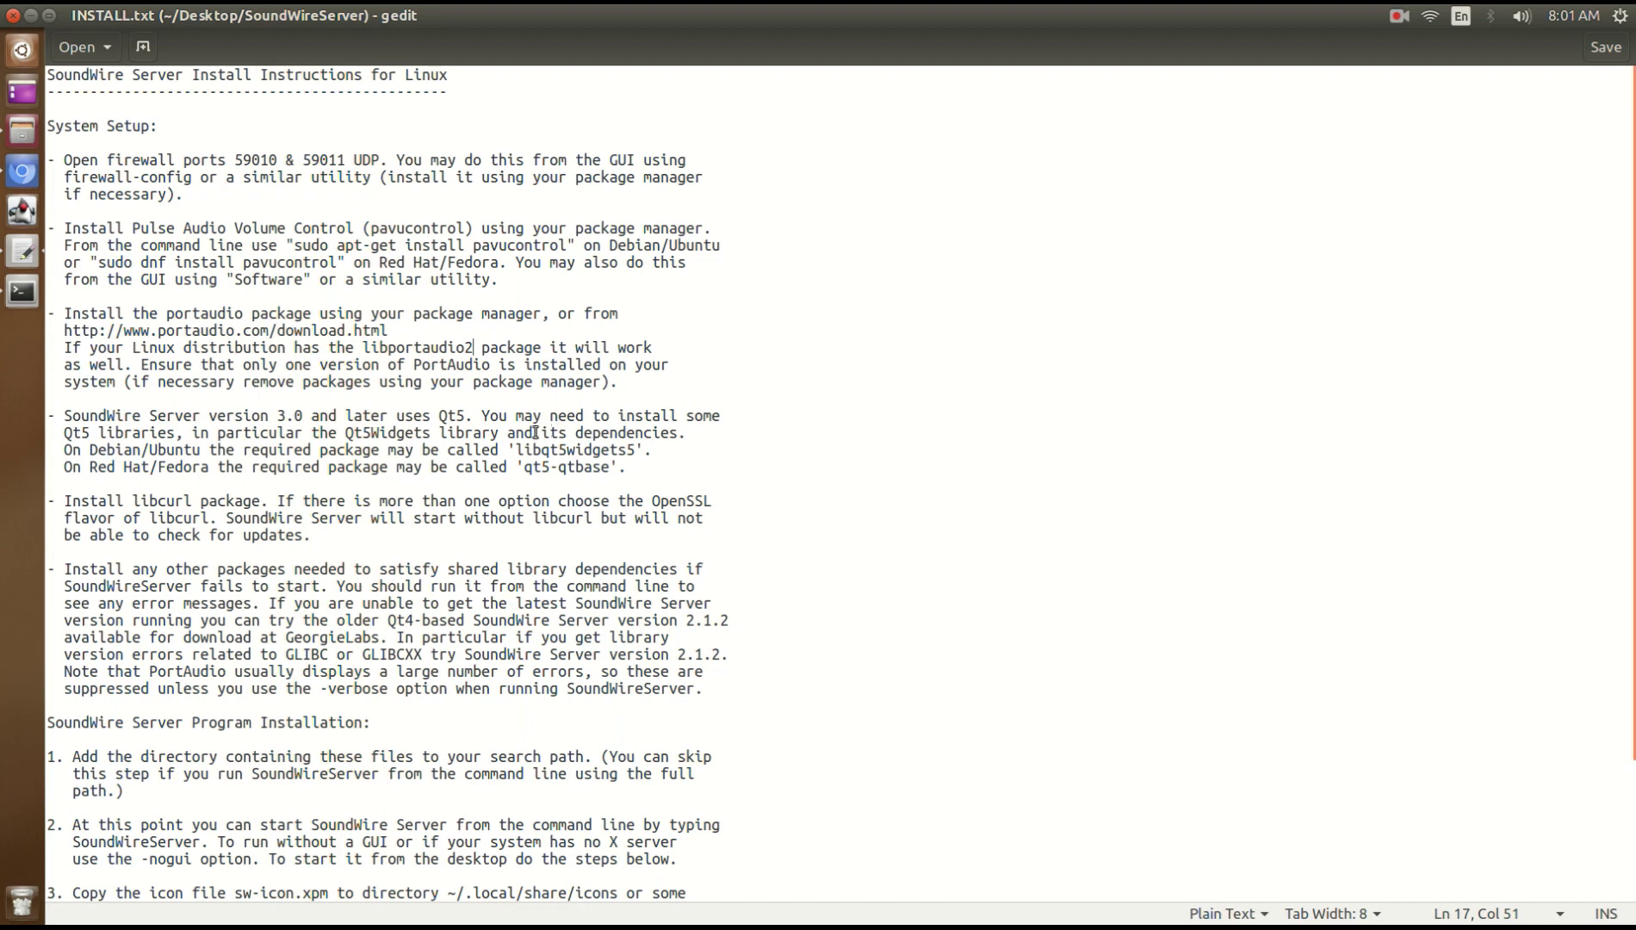
Select the libqt5widgets5 package name in INSTALL.txt's Qt5 bullet and switch to Chromium
{"action": "left_click_drag", "start_coordinate": [516, 449], "coordinate": [636, 452]}
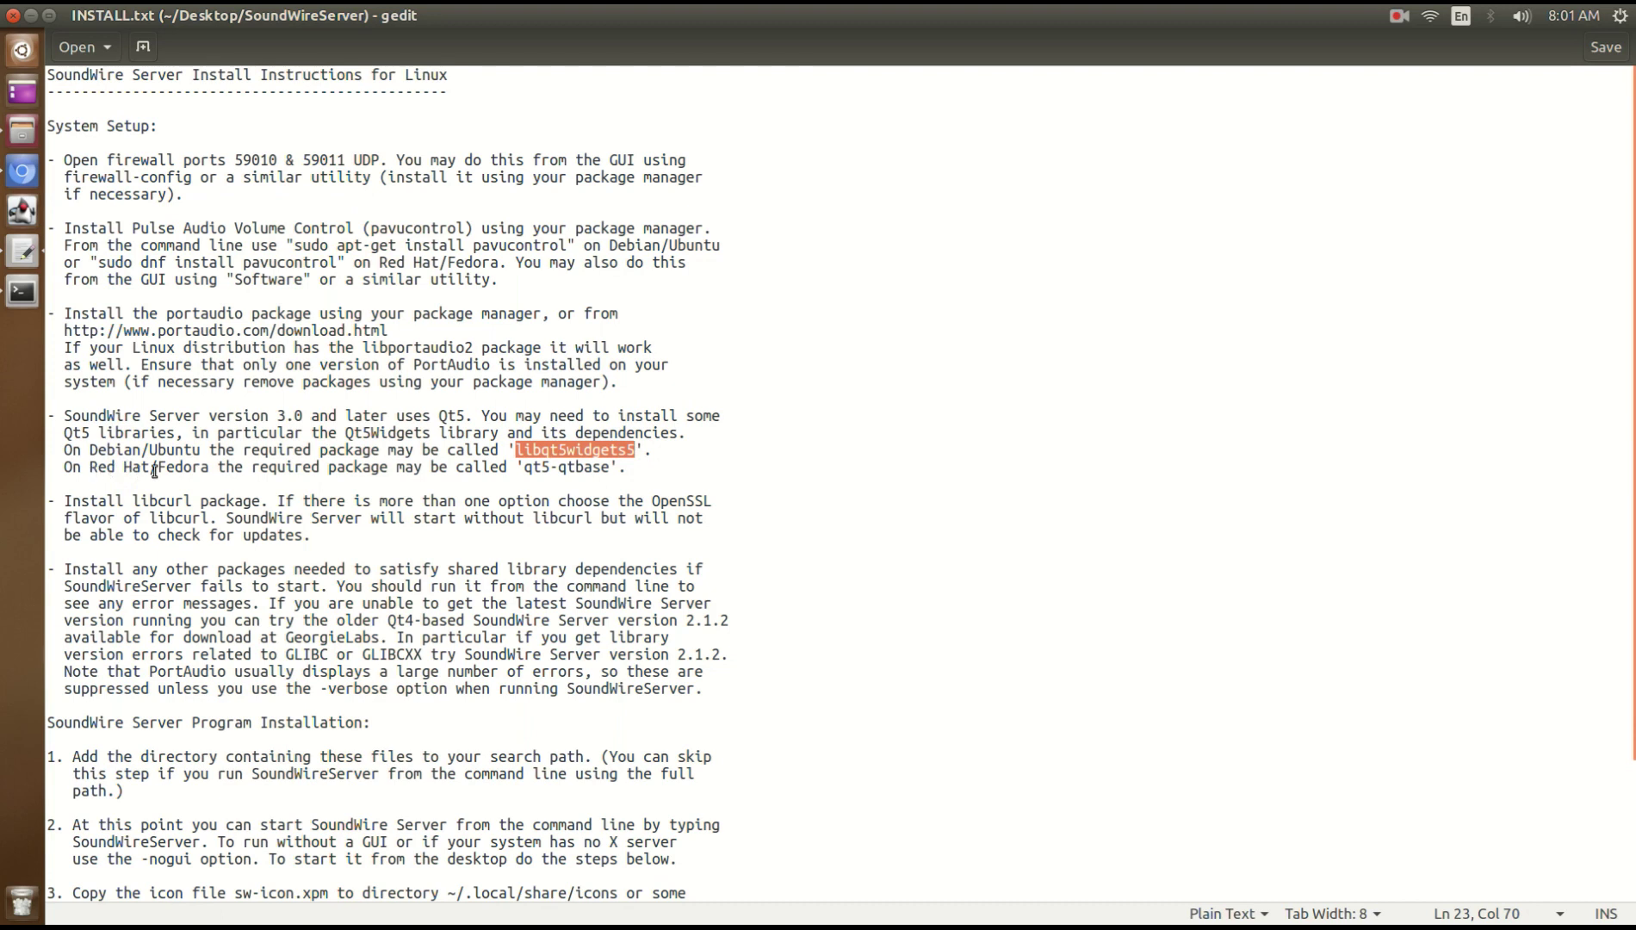
{"action": "left_click_drag", "start_coordinate": [522, 468], "coordinate": [606, 466]}
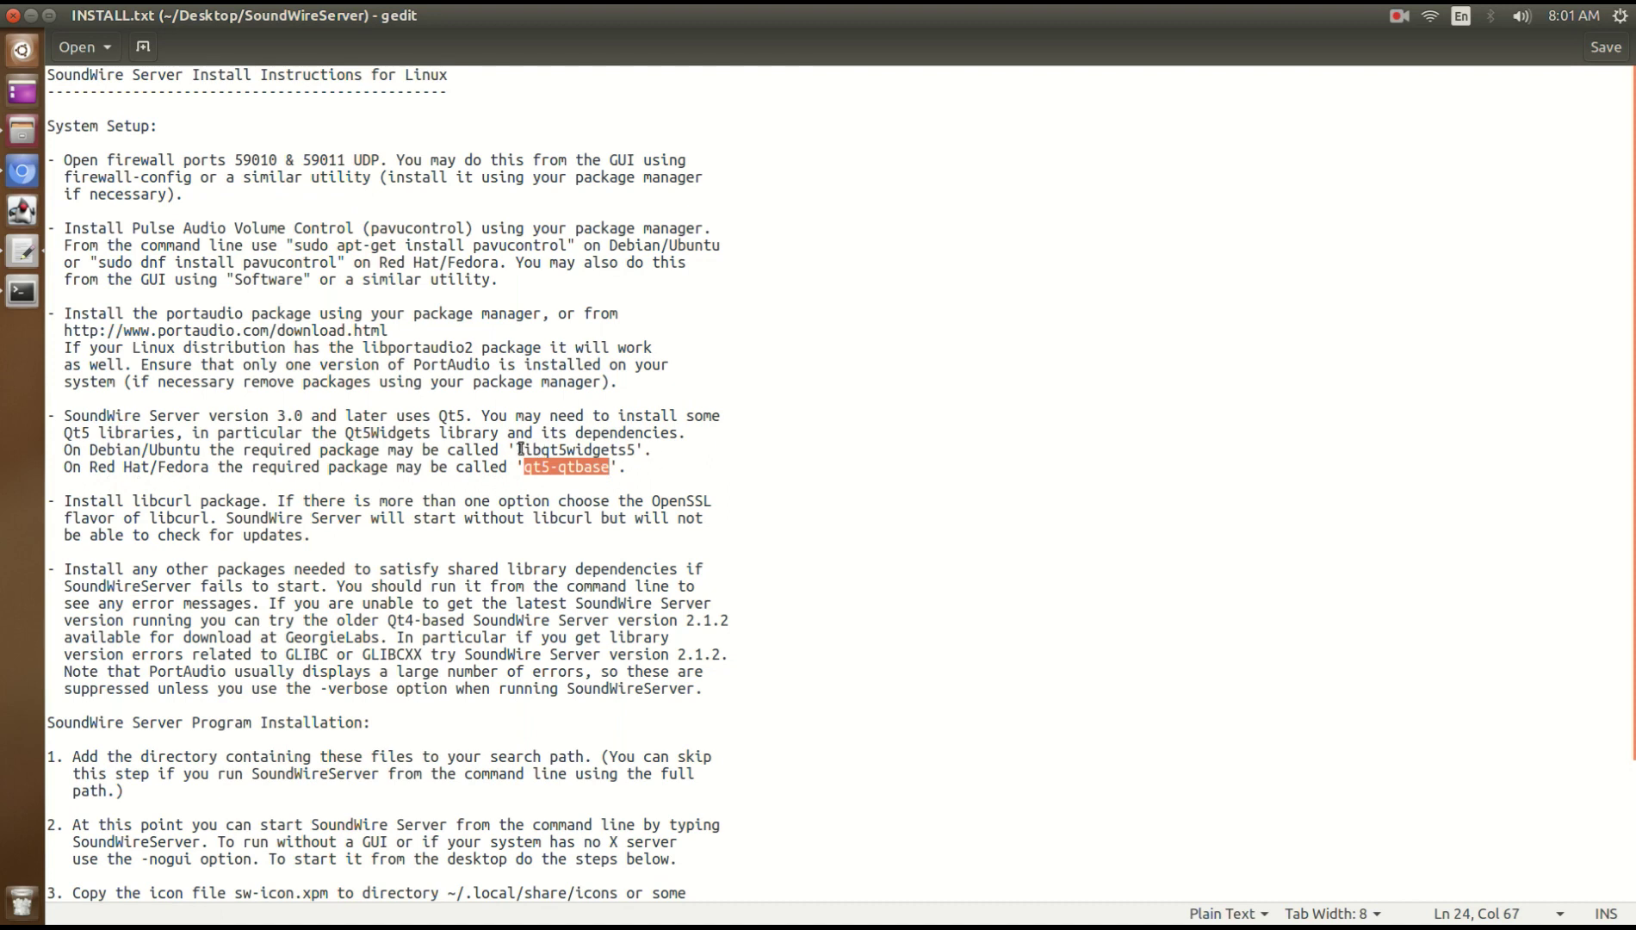
{"action": "left_click_drag", "start_coordinate": [514, 450], "coordinate": [632, 449]}
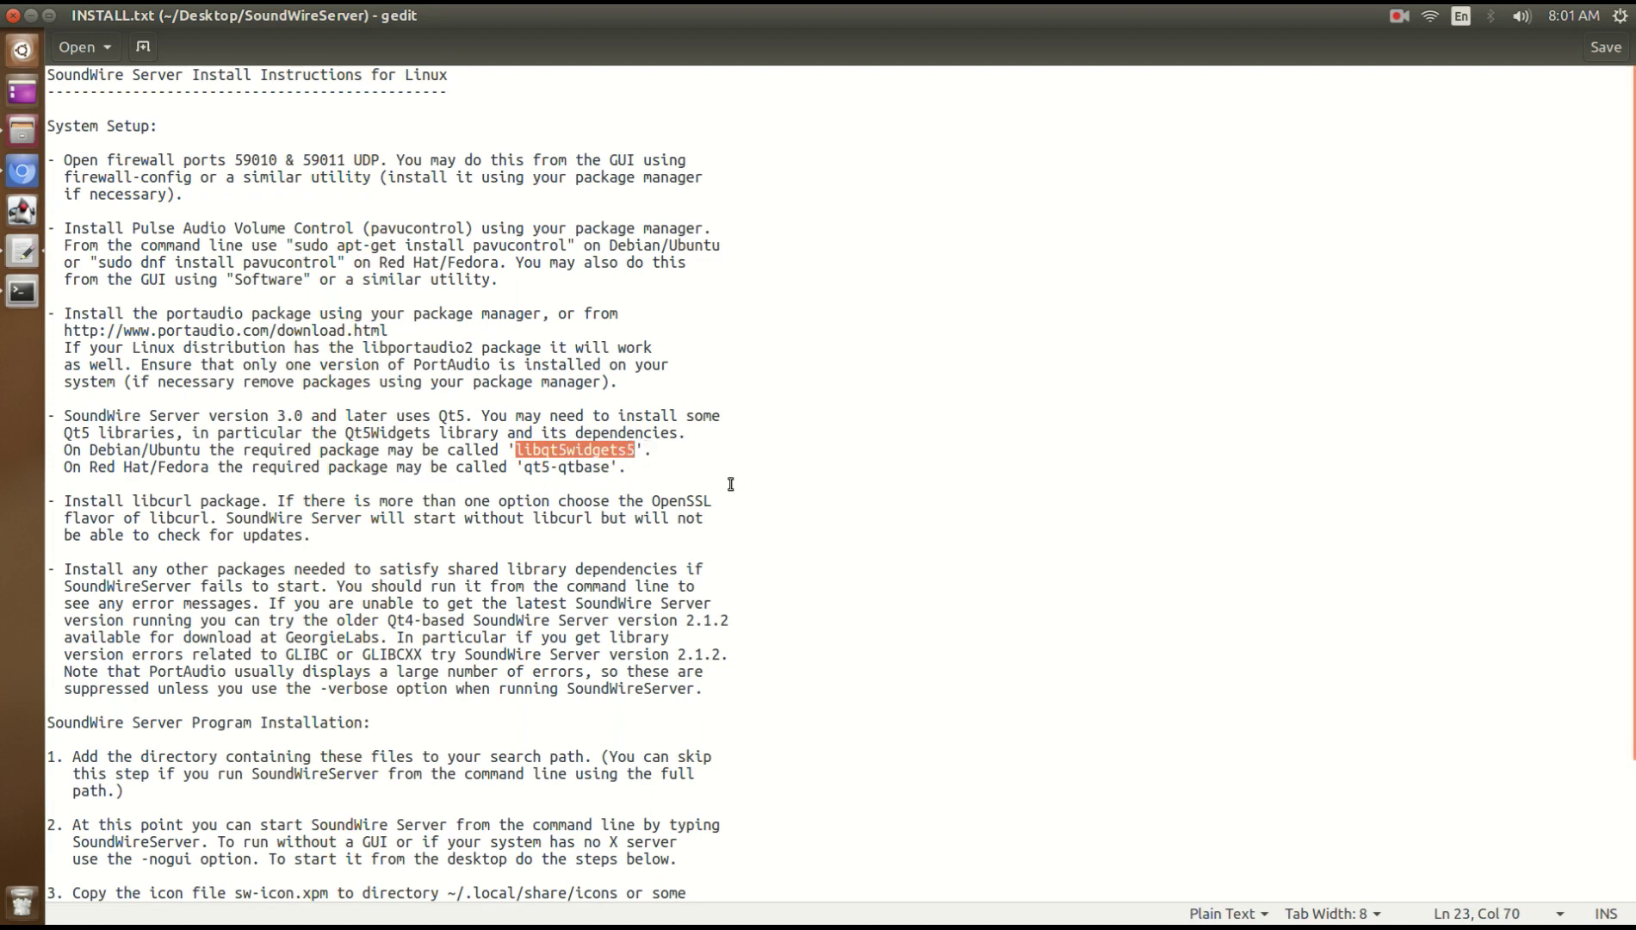
{"action": "key", "text": "alt+Tab"}
{"action": "key", "text": "alt+Tab"}
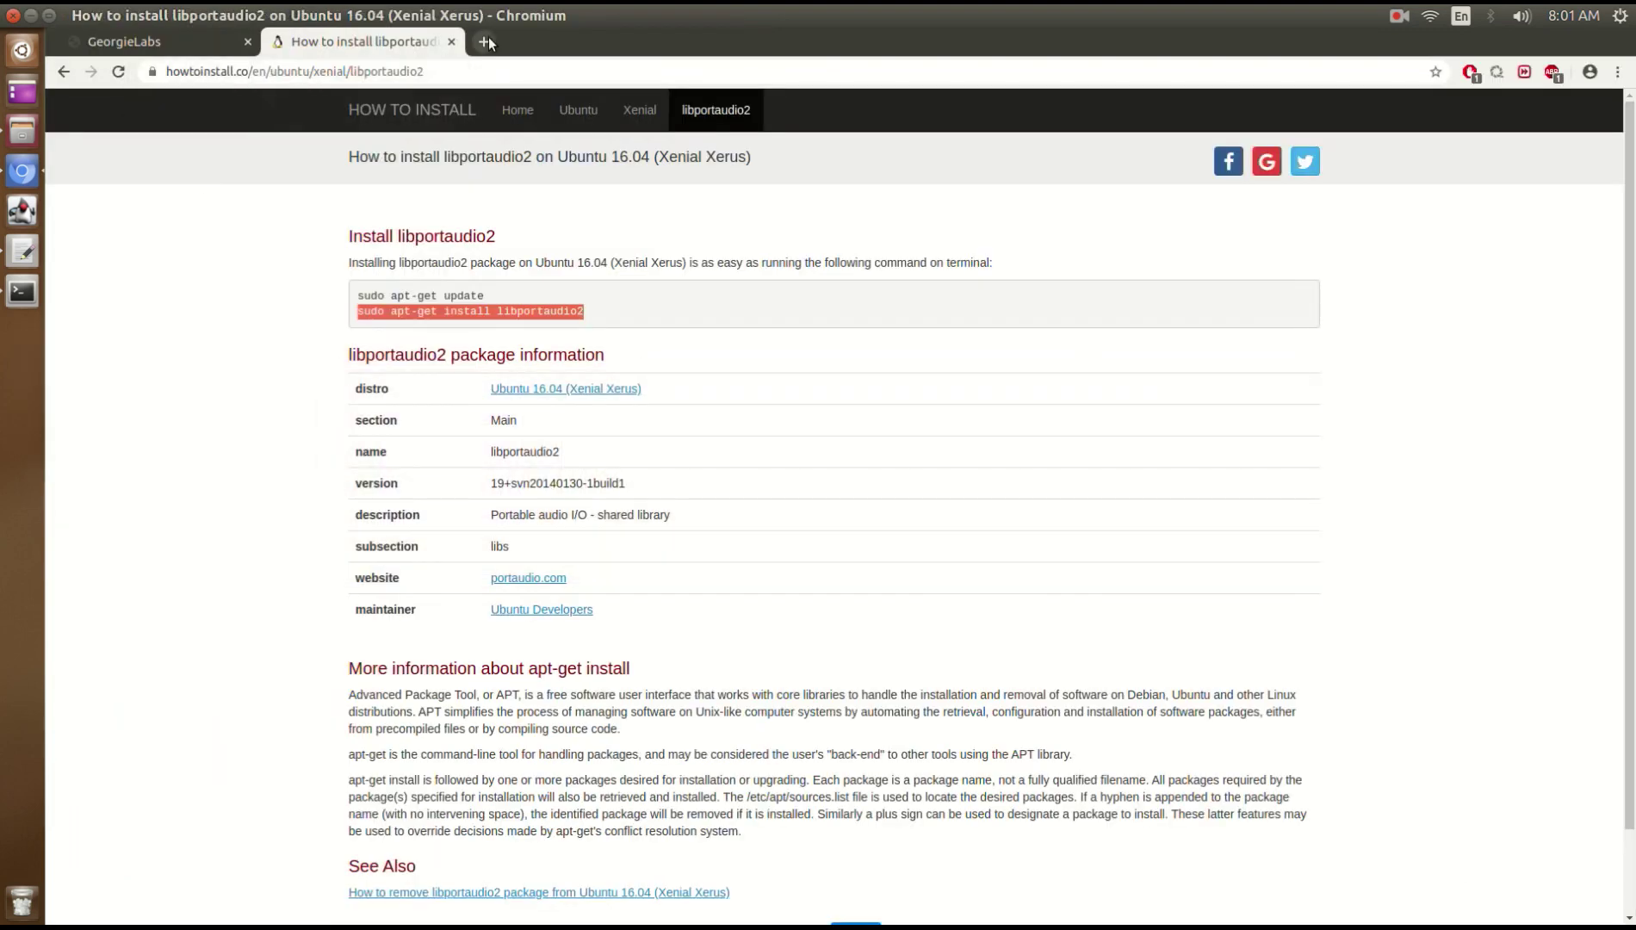
Search Google in a new tab for 'libqt5widgets5 ubuntu 16.04 install'
{"action": "left_click", "coordinate": [486, 41]}
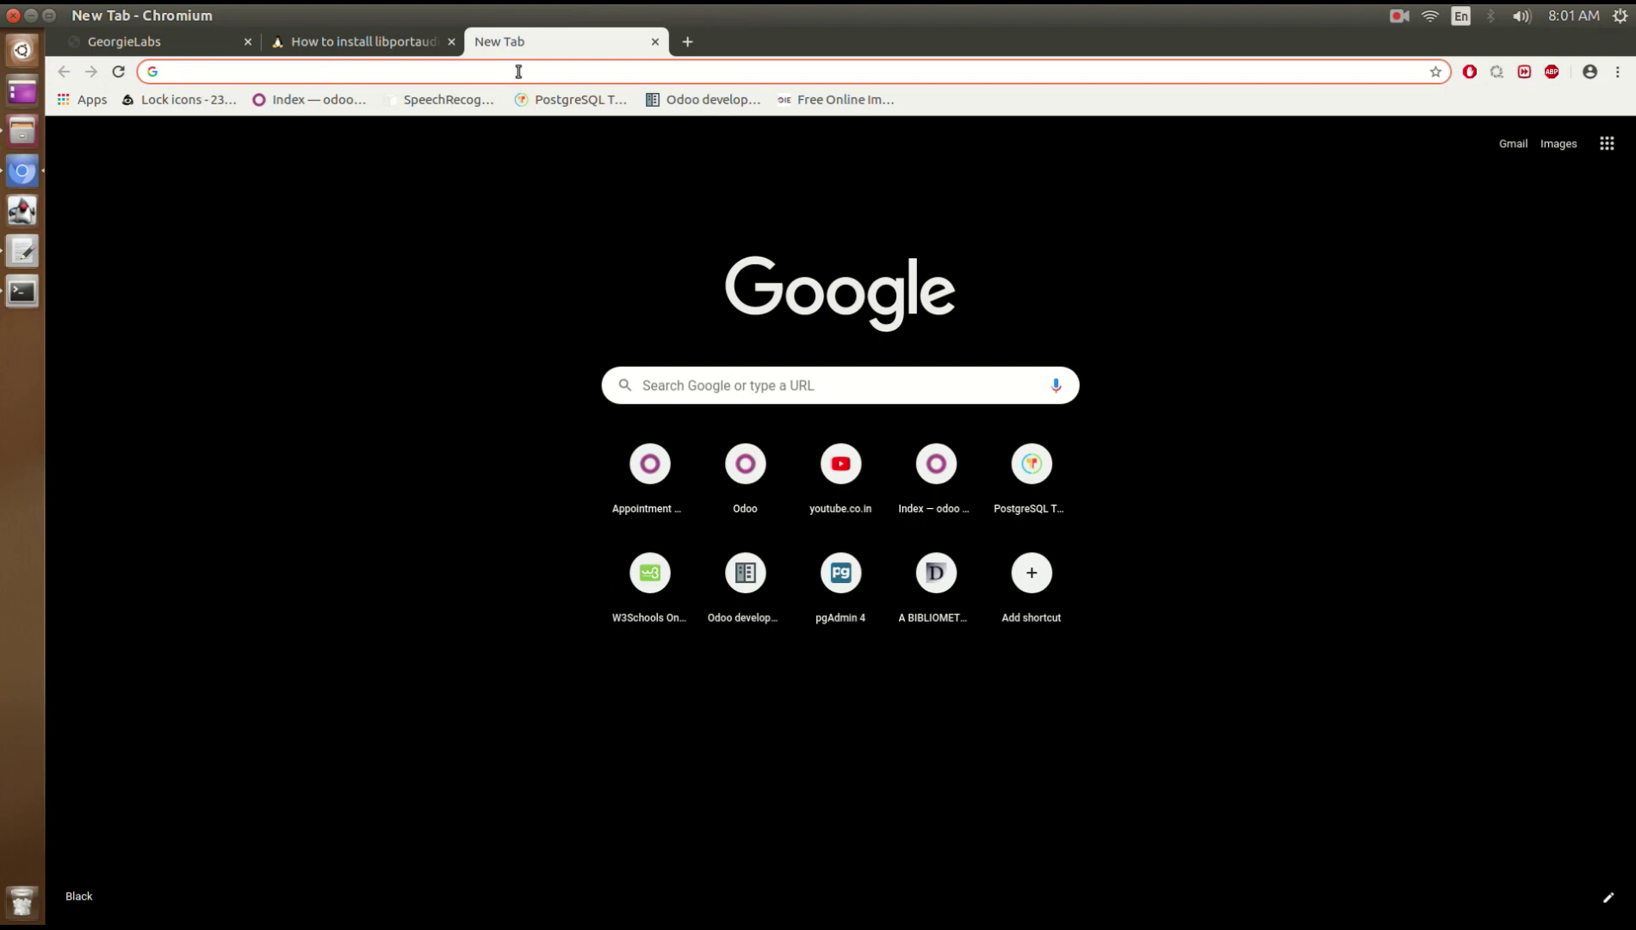
{"action": "type", "text": "libqt5widgets5 ubuntu install"}
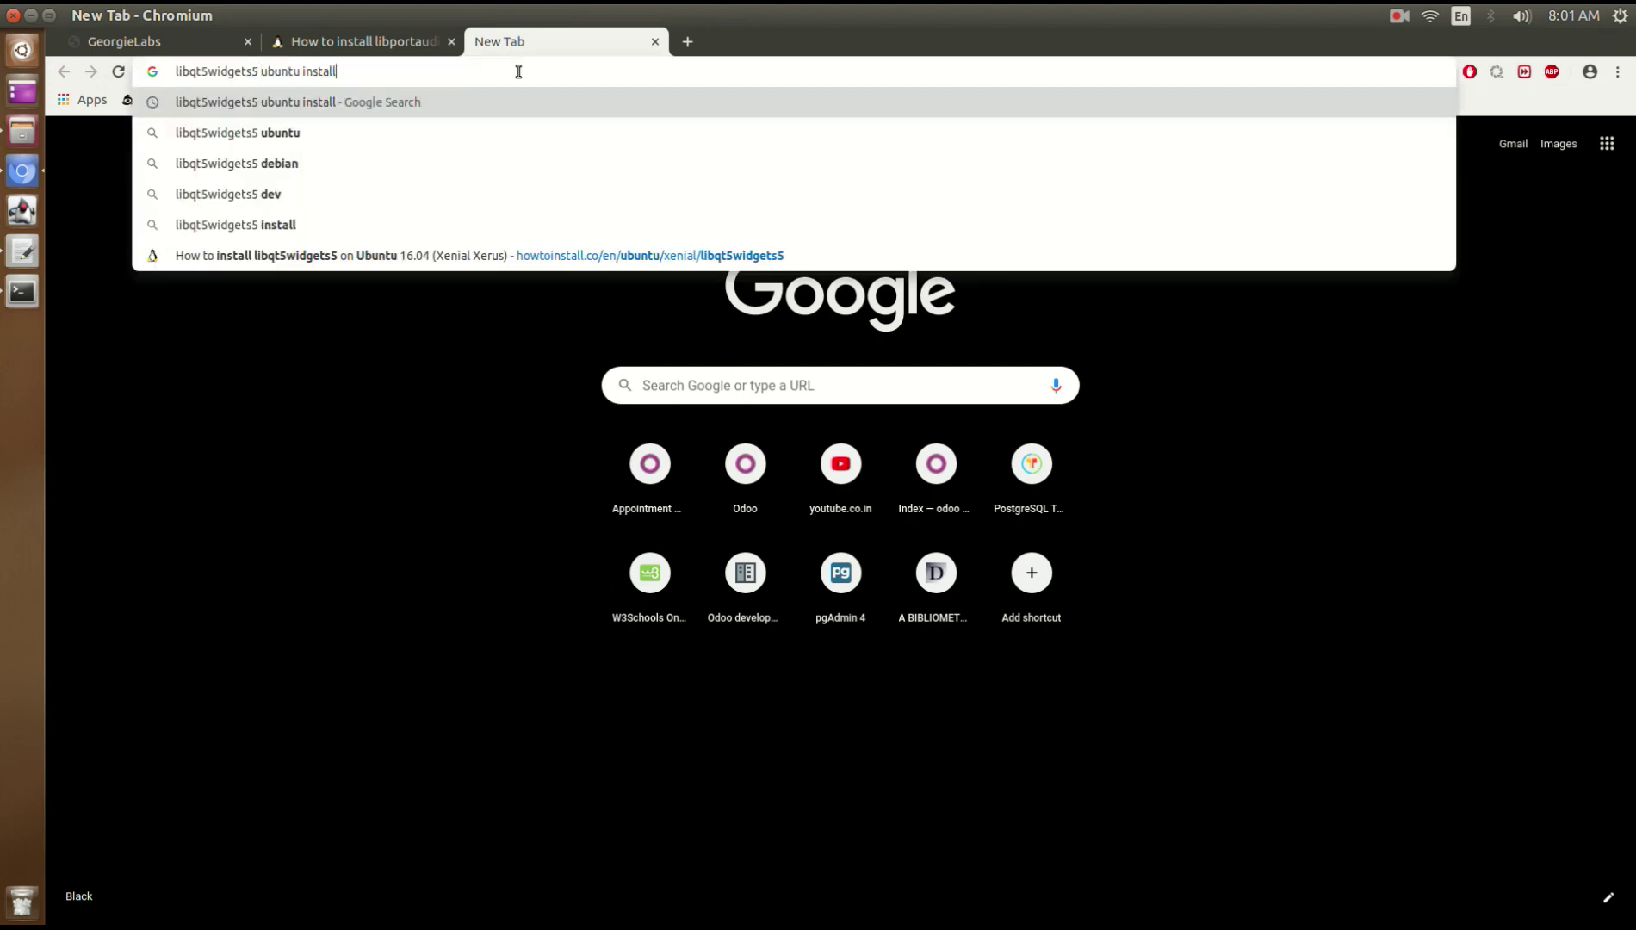
{"action": "key", "text": "ctrl+Left"}
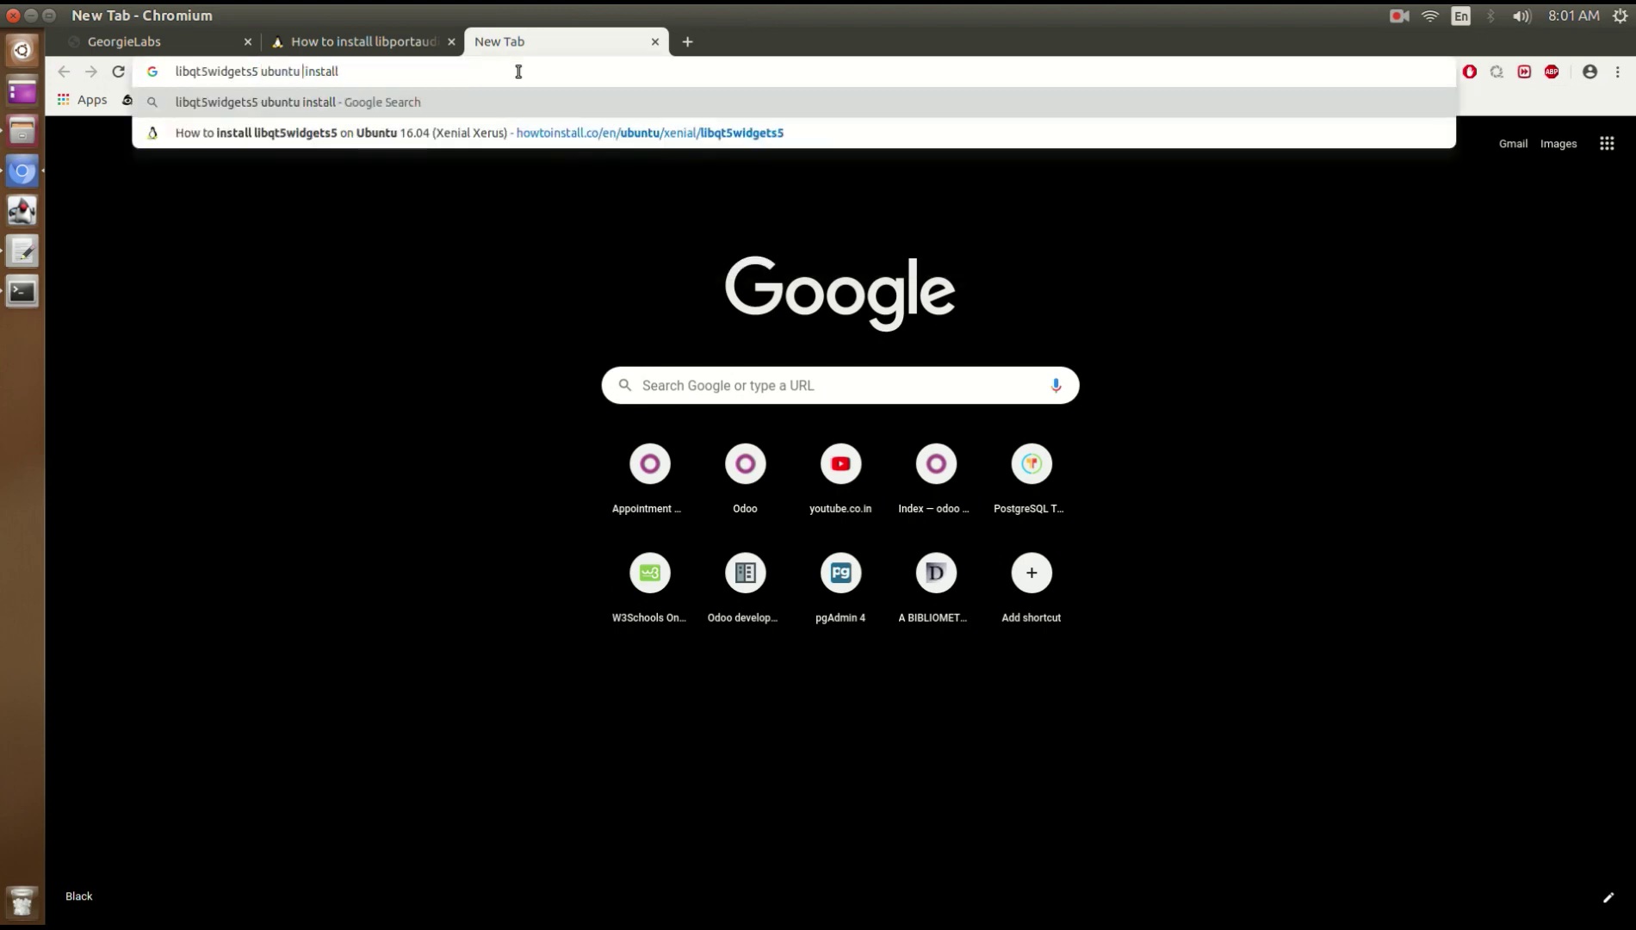
{"action": "type", "text": "16.04"}
{"action": "key", "text": "Return"}
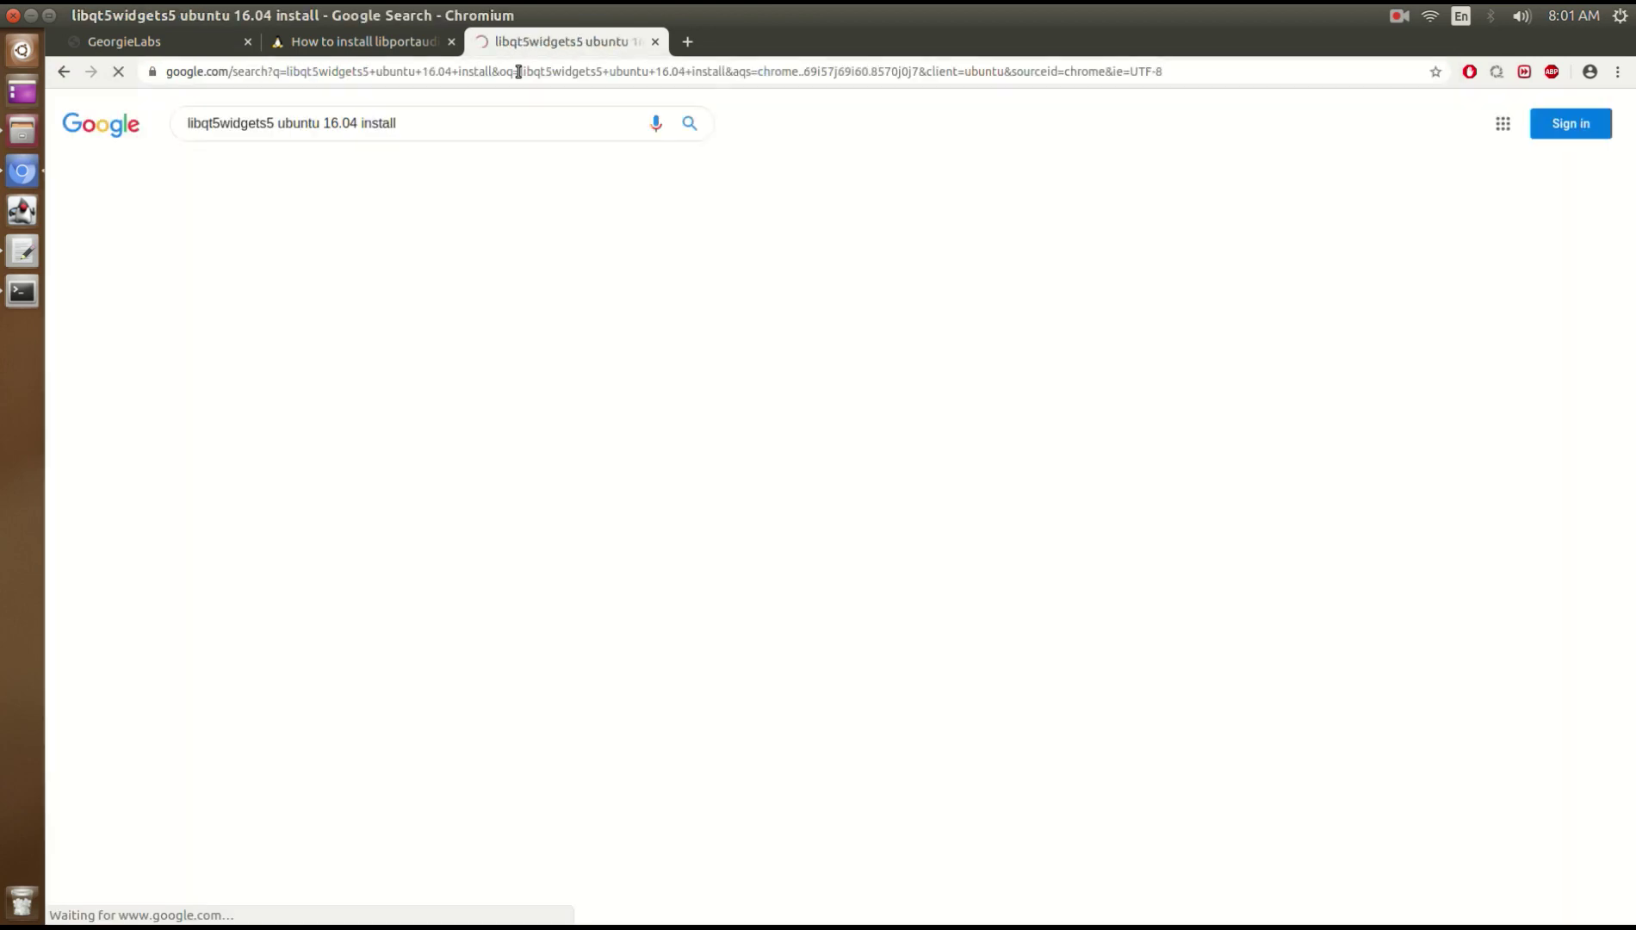
Open the howtoinstall.co libqt5widgets5 guide and select its 'sudo apt-get update' command
{"action": "middle_click", "coordinate": [382, 270]}
{"action": "left_click", "coordinate": [769, 50]}
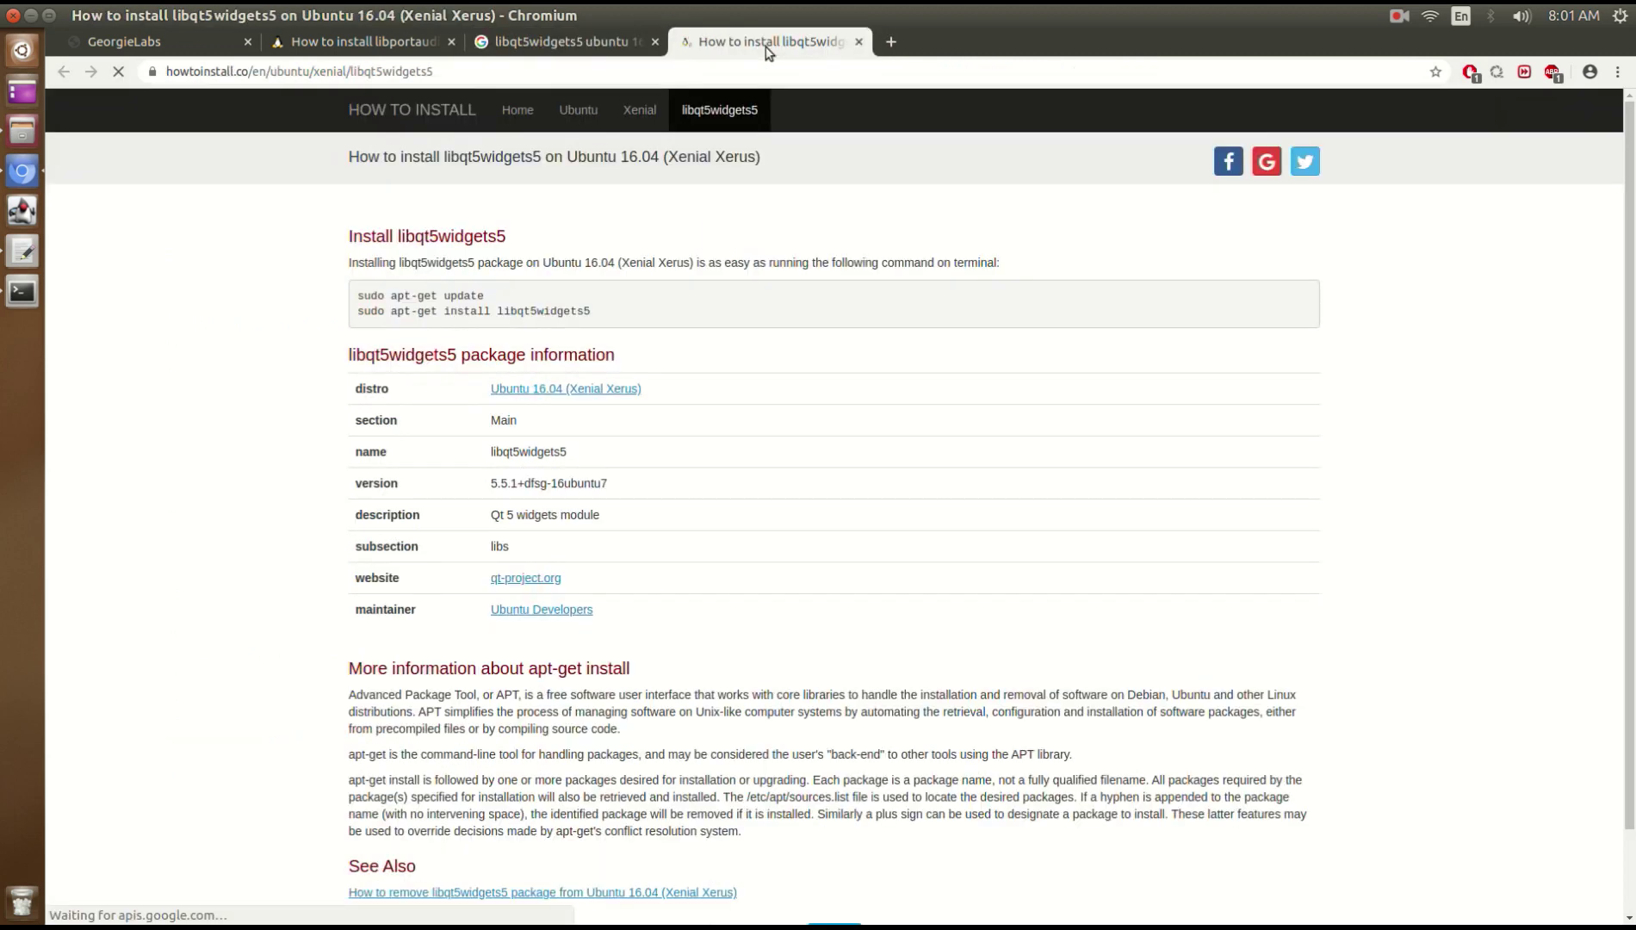
{"action": "left_click_drag", "start_coordinate": [500, 293], "coordinate": [499, 297]}
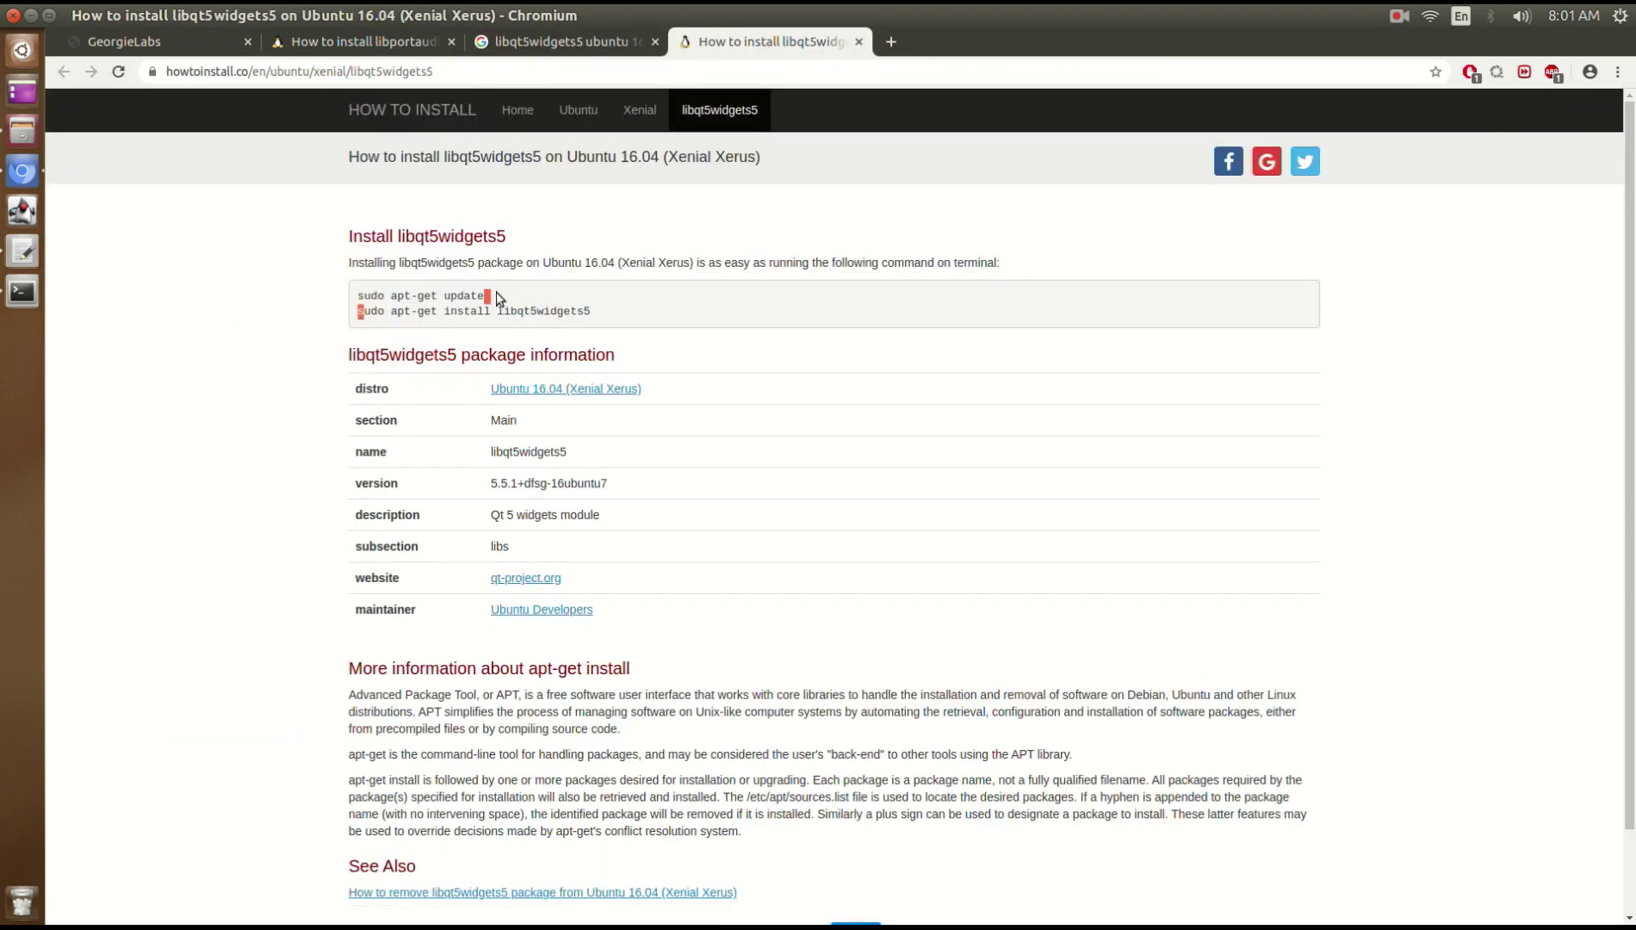
{"action": "left_click_drag", "start_coordinate": [357, 295], "coordinate": [501, 300]}
{"action": "key", "text": "ctrl+c"}
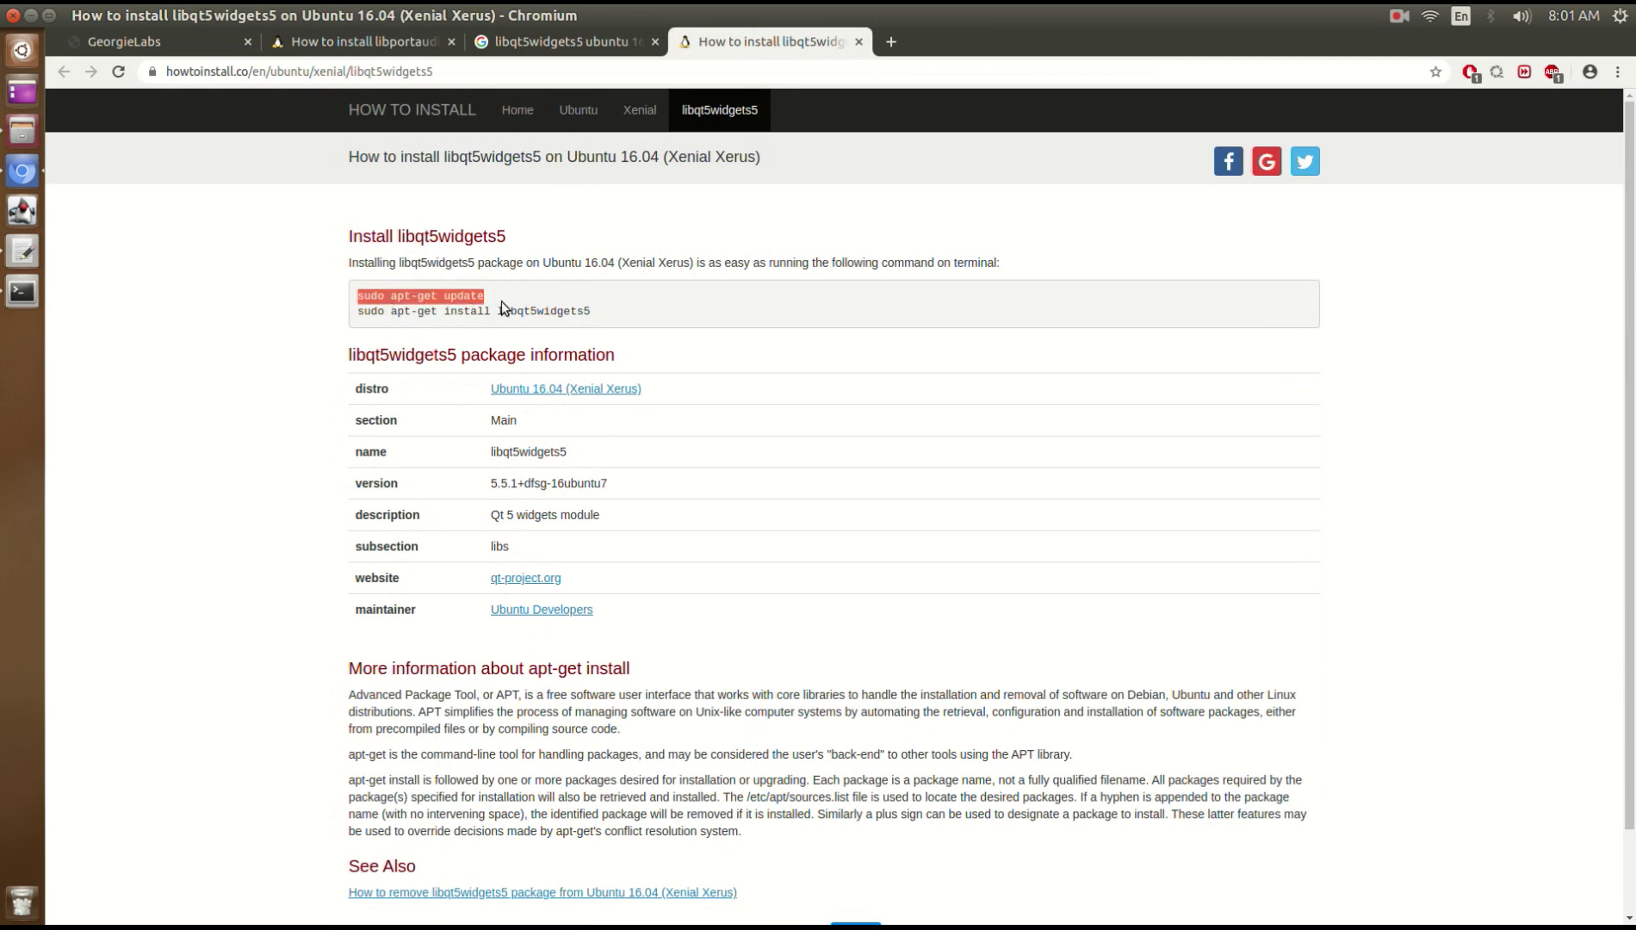
Run sudo apt-get update in the terminal to refresh the package lists
{"action": "key", "text": "alt+Tab"}
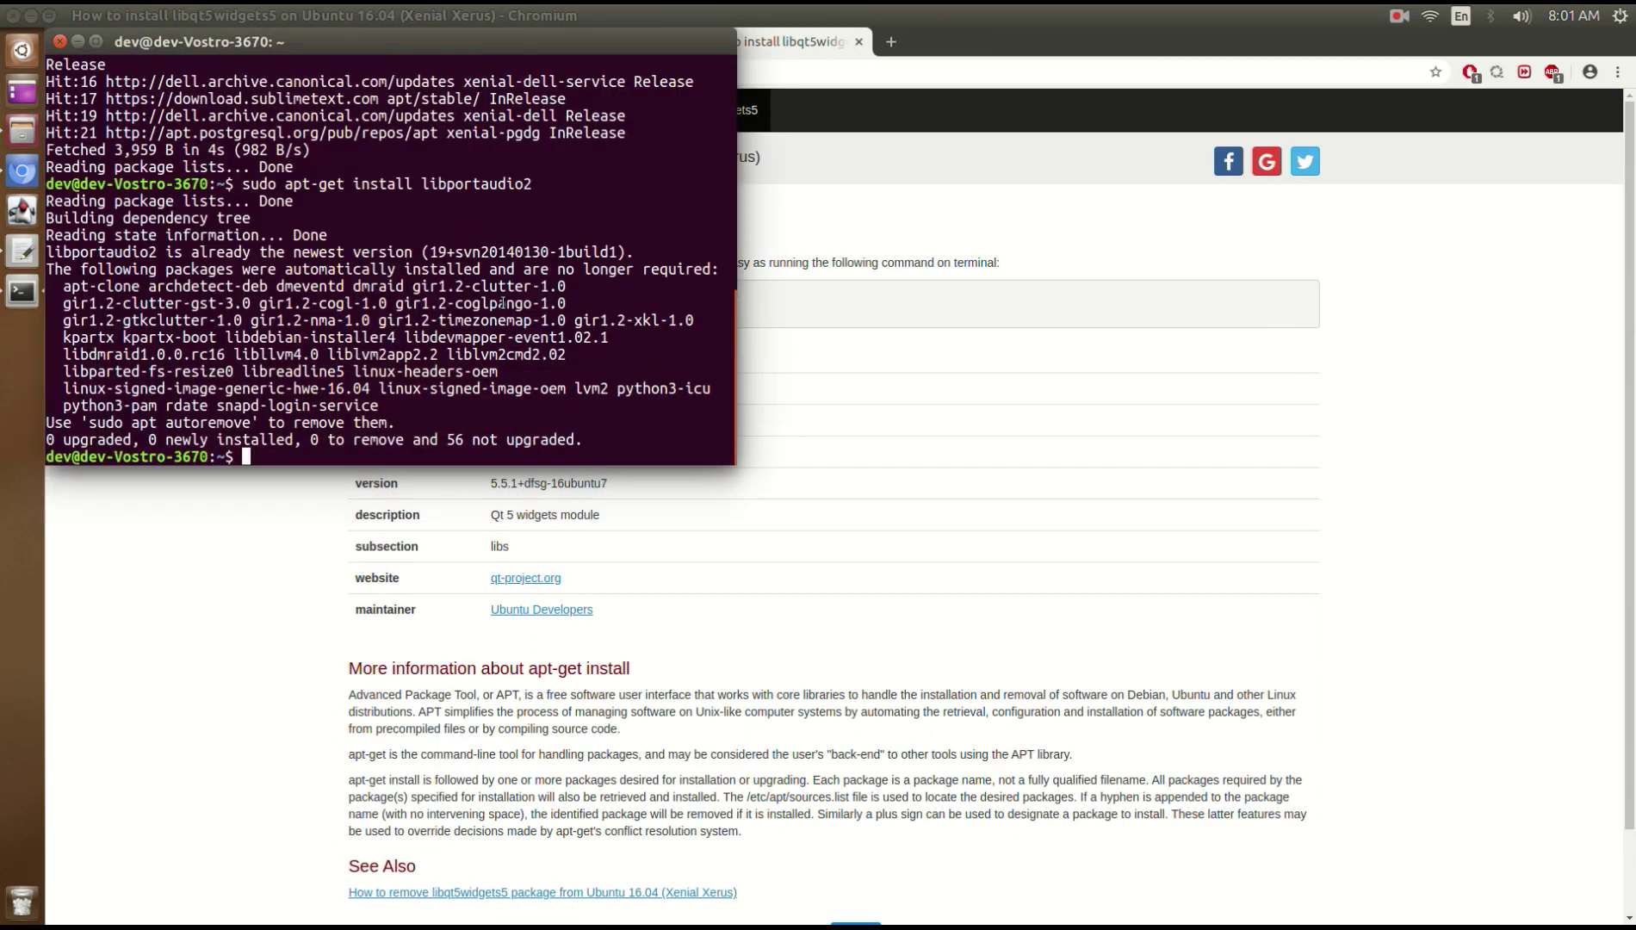
{"action": "key", "text": "ctrl+shift+v"}
{"action": "key", "text": "Return"}
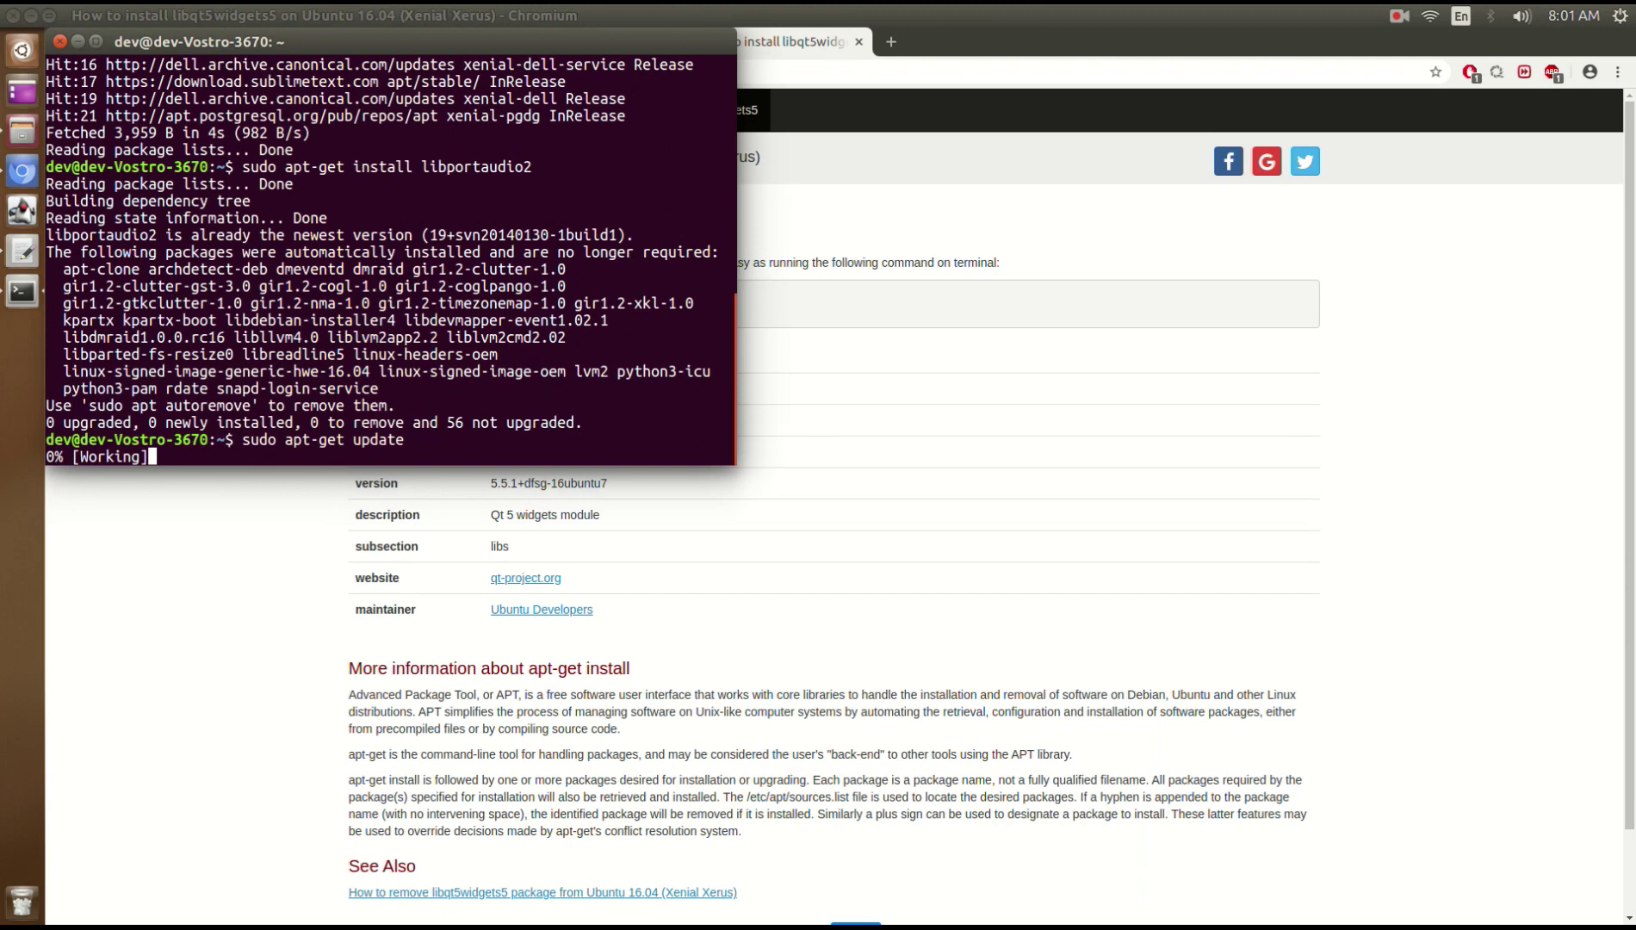
Run sudo apt-get install libqt5widgets5, which reports it already at the newest version
{"action": "left_click", "coordinate": [916, 308]}
{"action": "triple_click", "coordinate": [607, 314]}
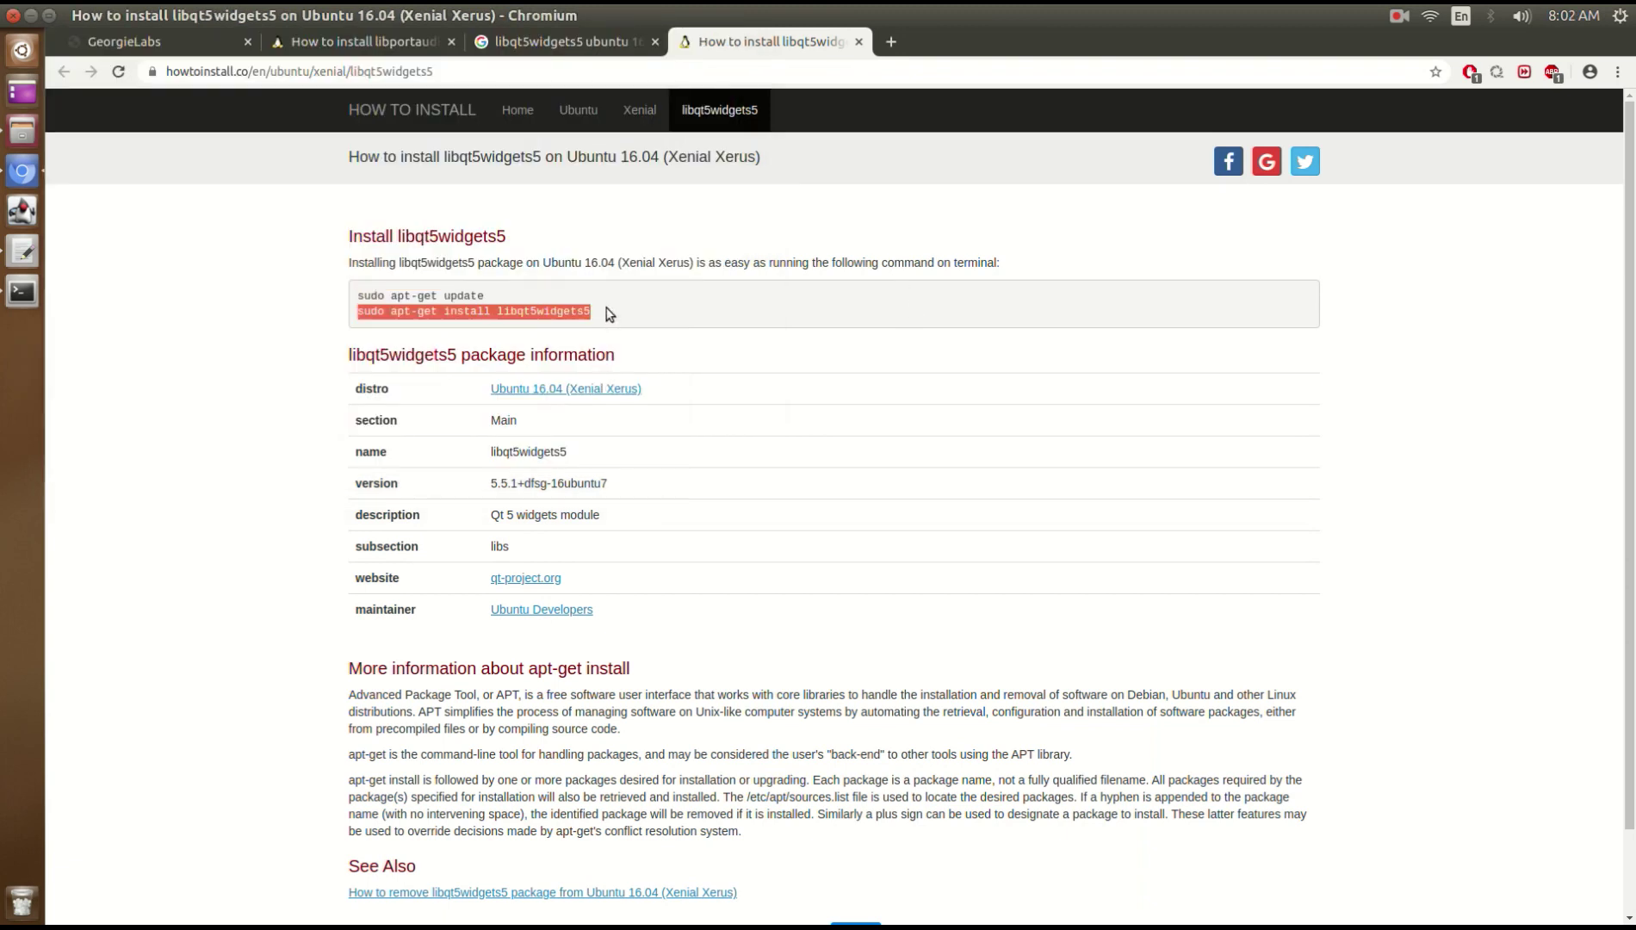
{"action": "key", "text": "alt+Tab"}
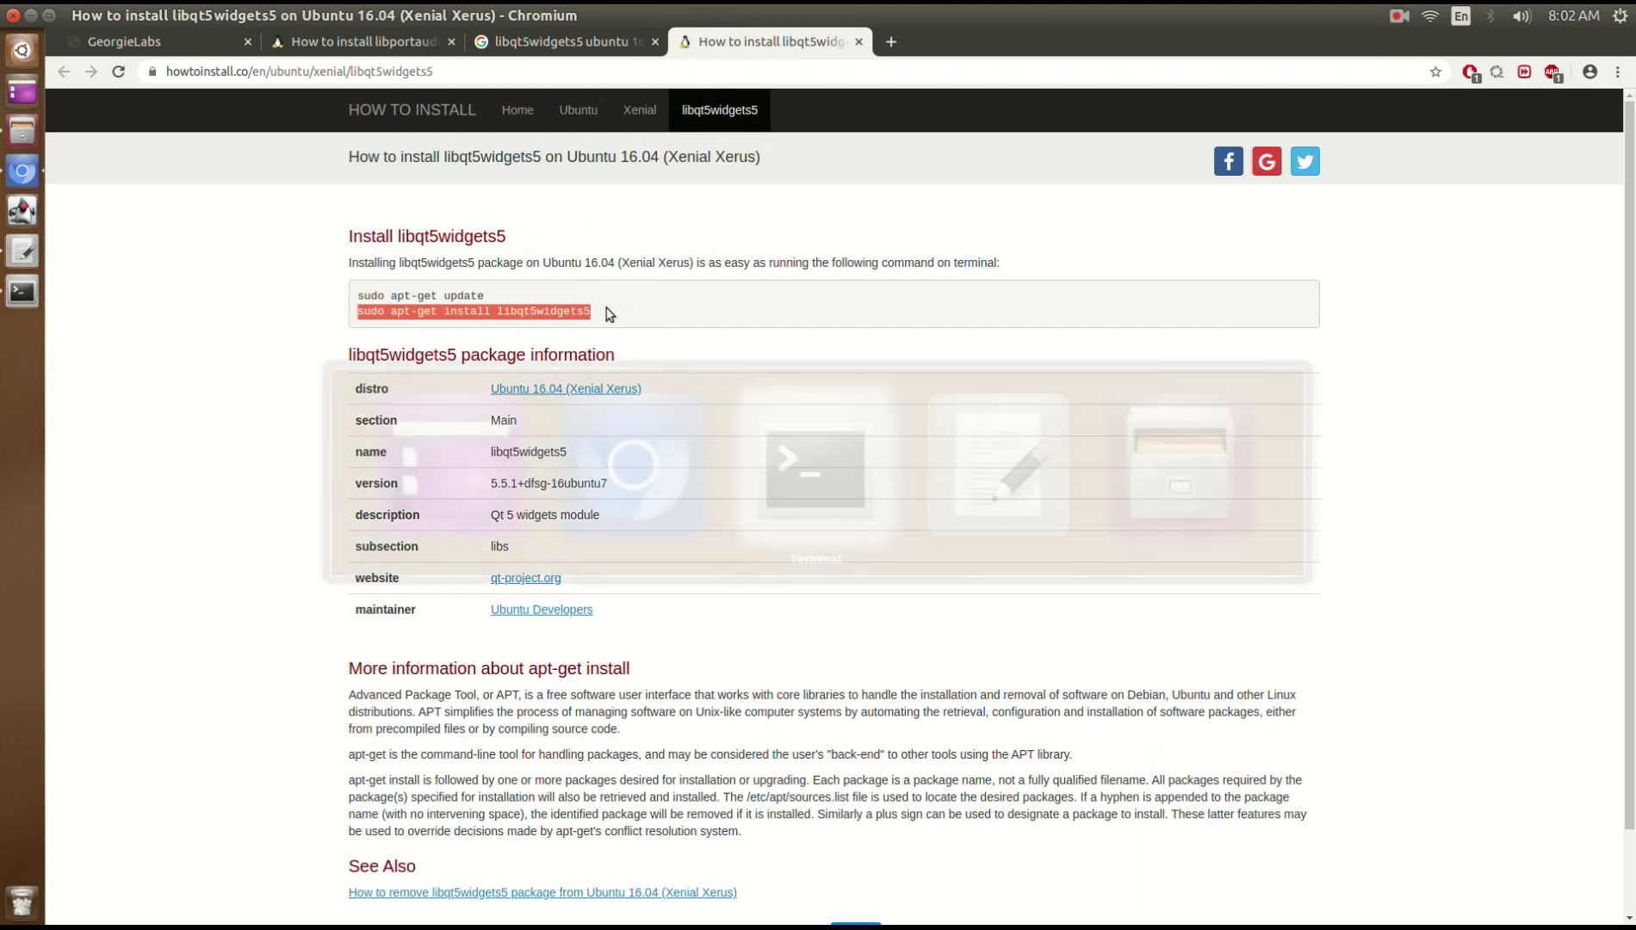
{"action": "middle_click", "coordinate": [608, 308]}
{"action": "key", "text": "Return"}
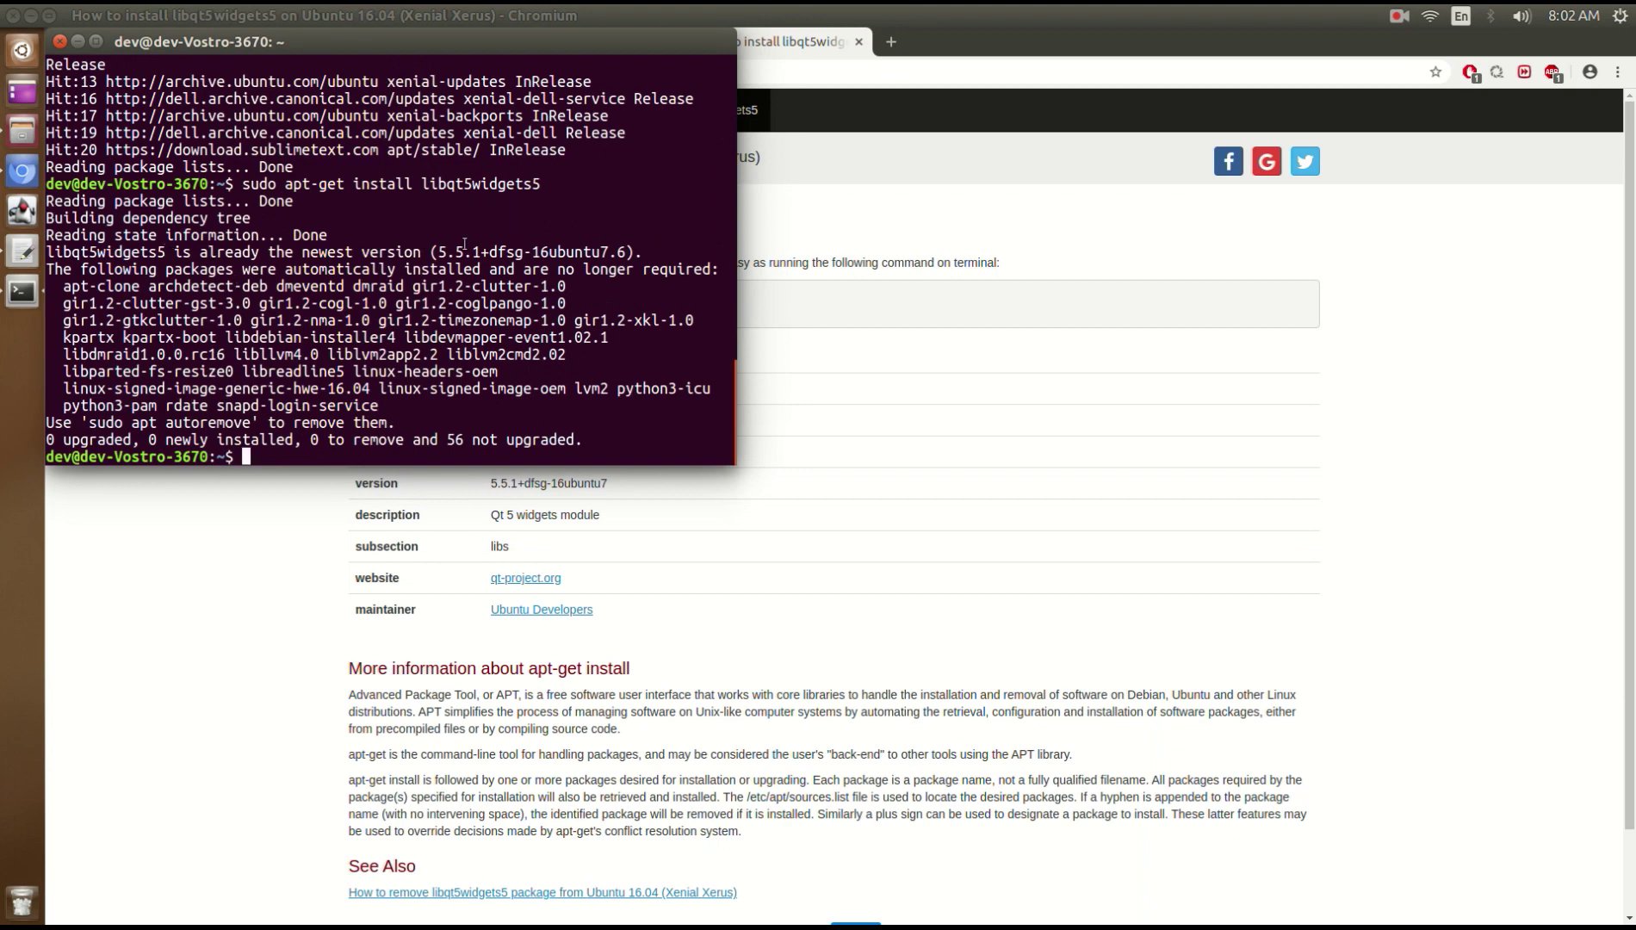
{"action": "left_click", "coordinate": [874, 311]}
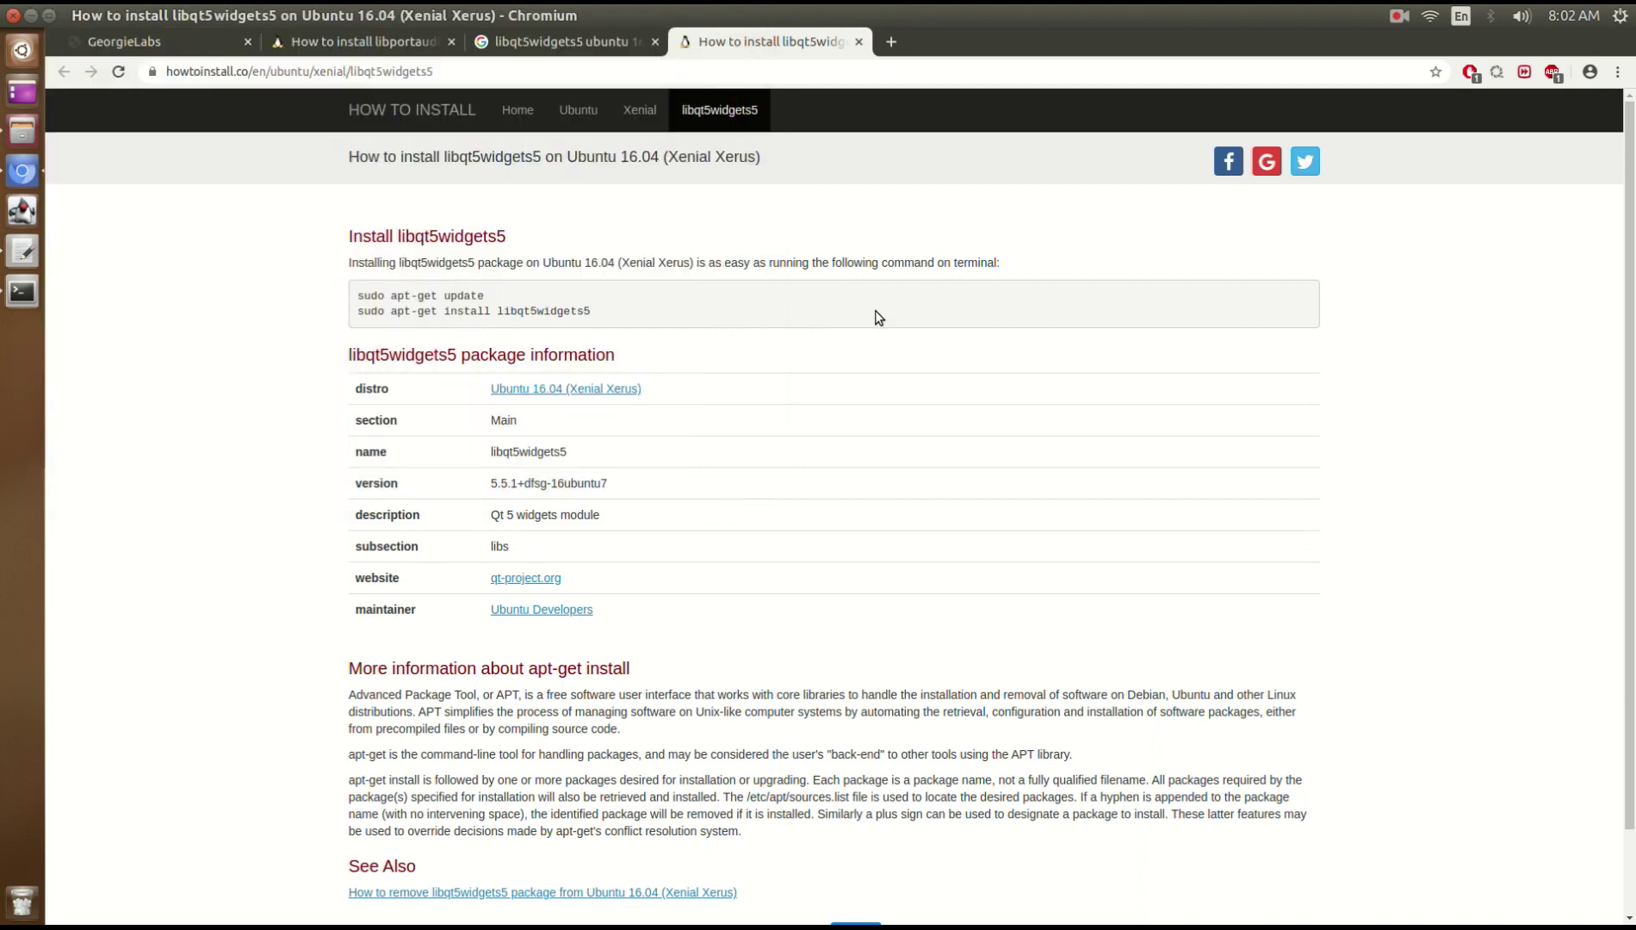
{"action": "key", "text": "alt+Tab"}
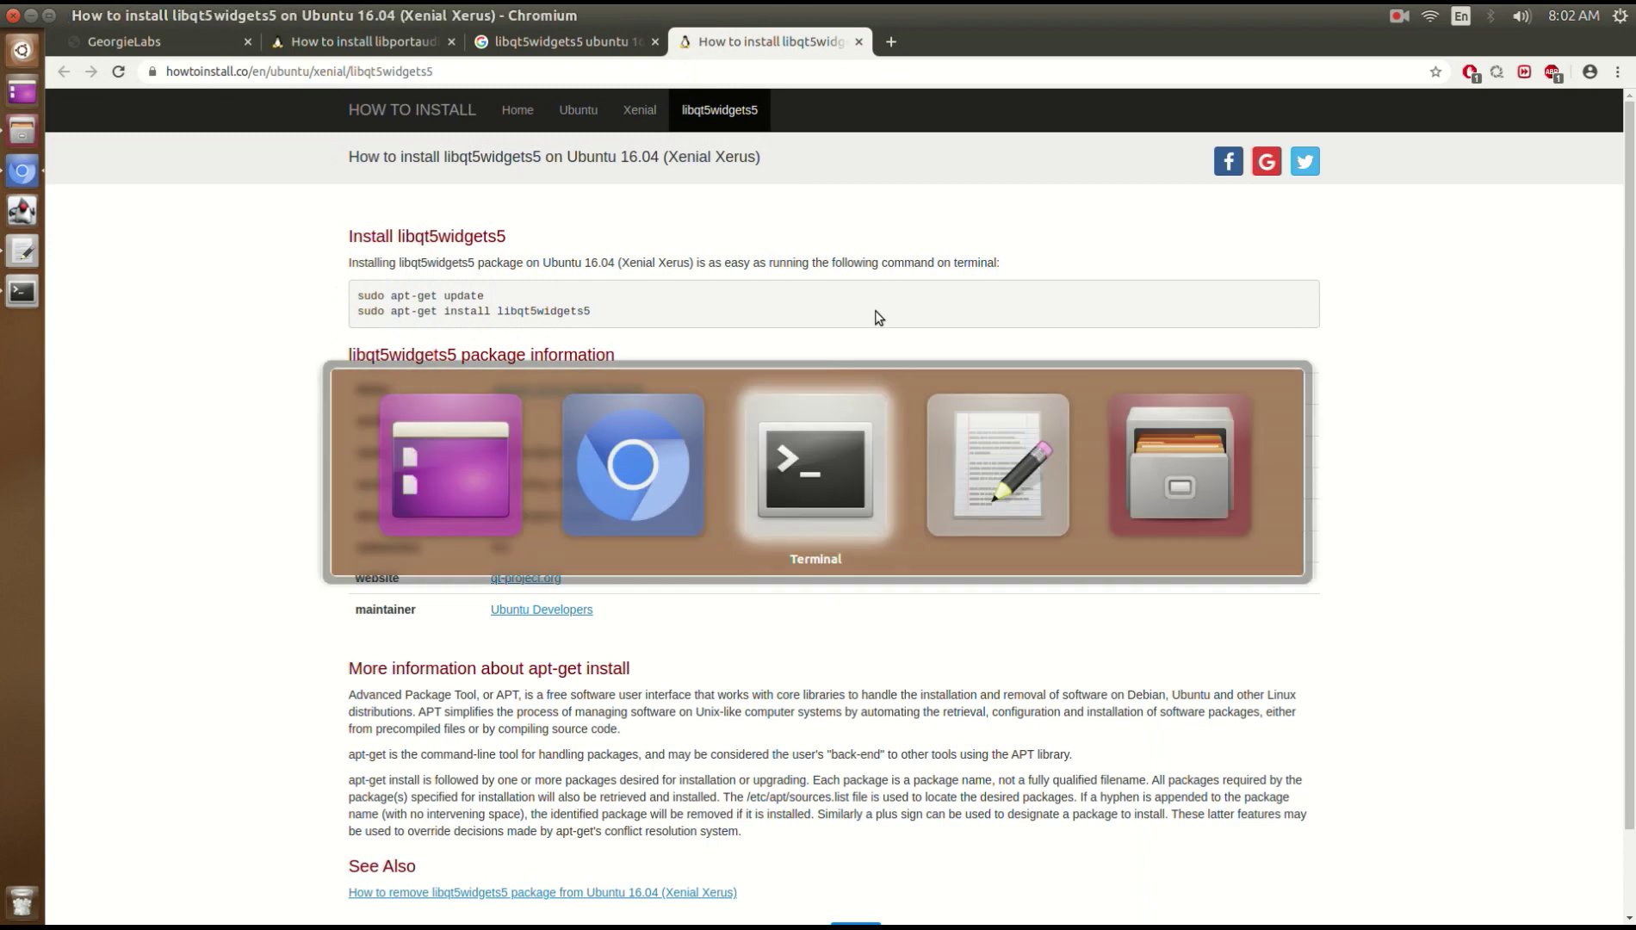
{"action": "key", "text": "alt+Tab"}
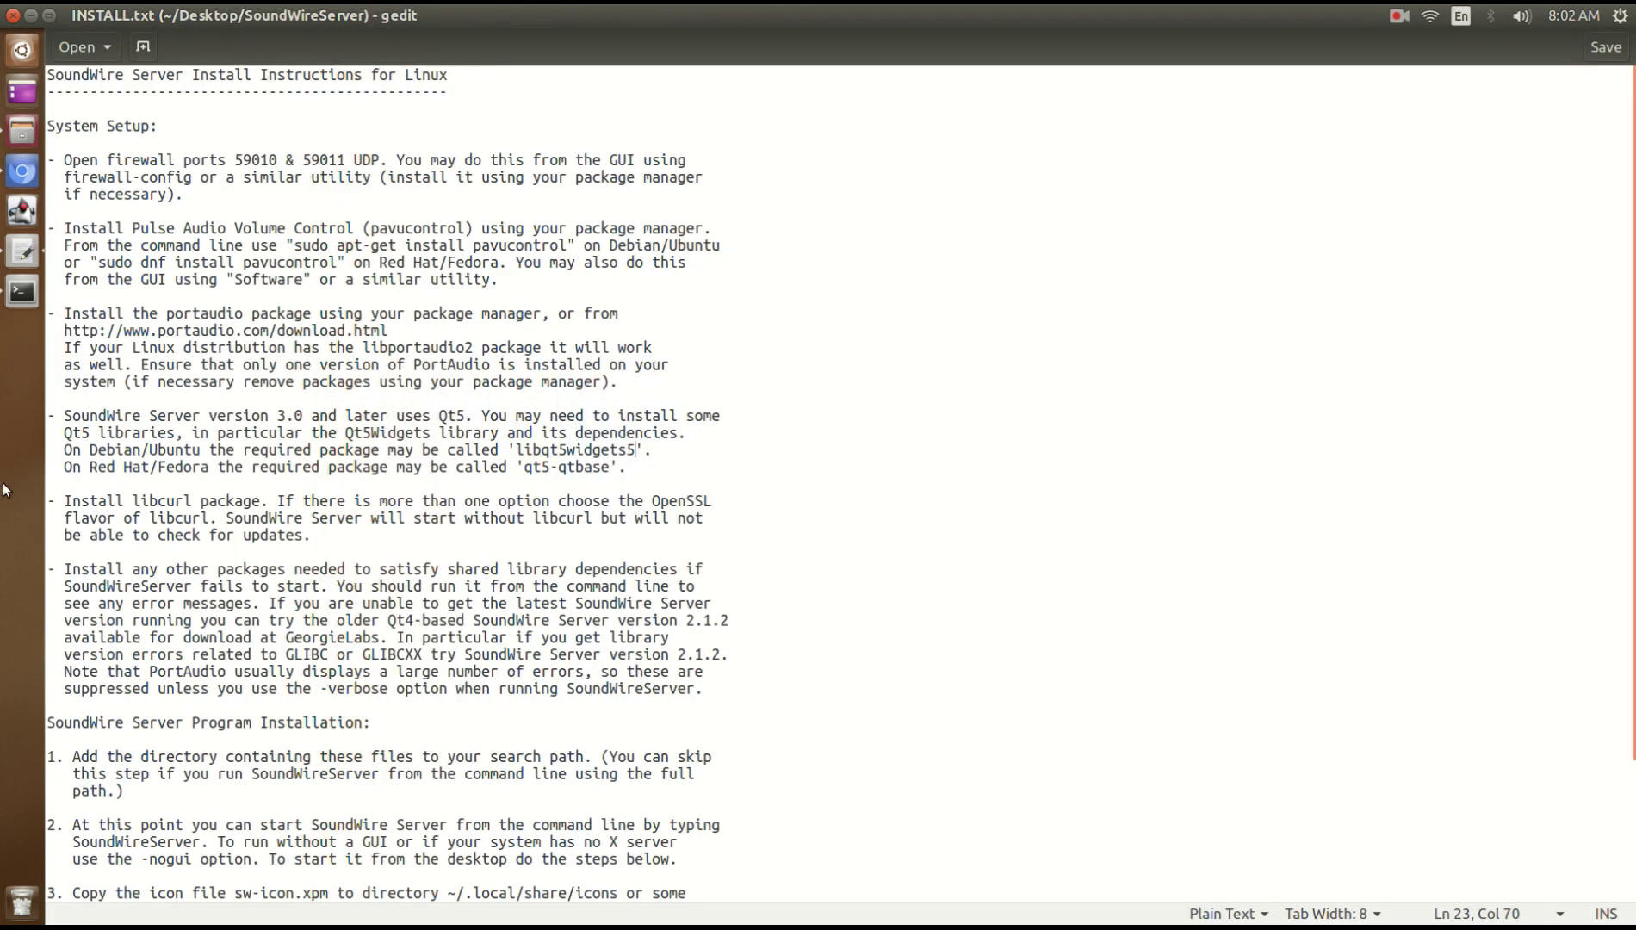
Review the 'Install libcurl package' paragraph in INSTALL.txt, picking out the word libcurl
{"action": "left_click_drag", "start_coordinate": [64, 503], "coordinate": [304, 535]}
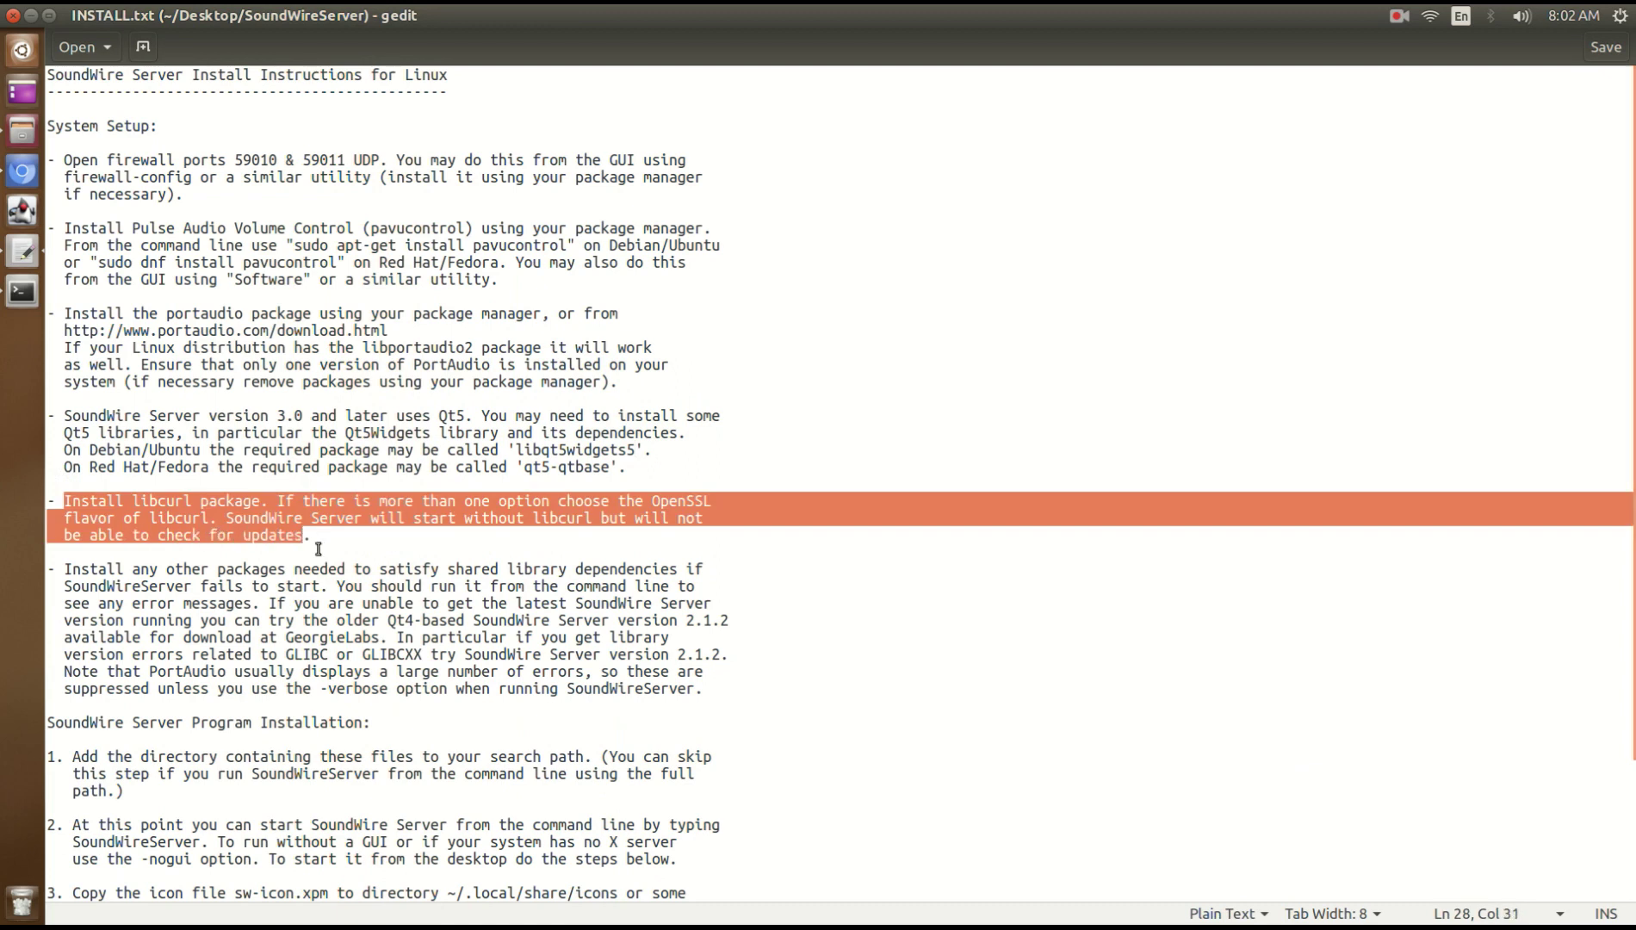
{"action": "left_click", "coordinate": [311, 540]}
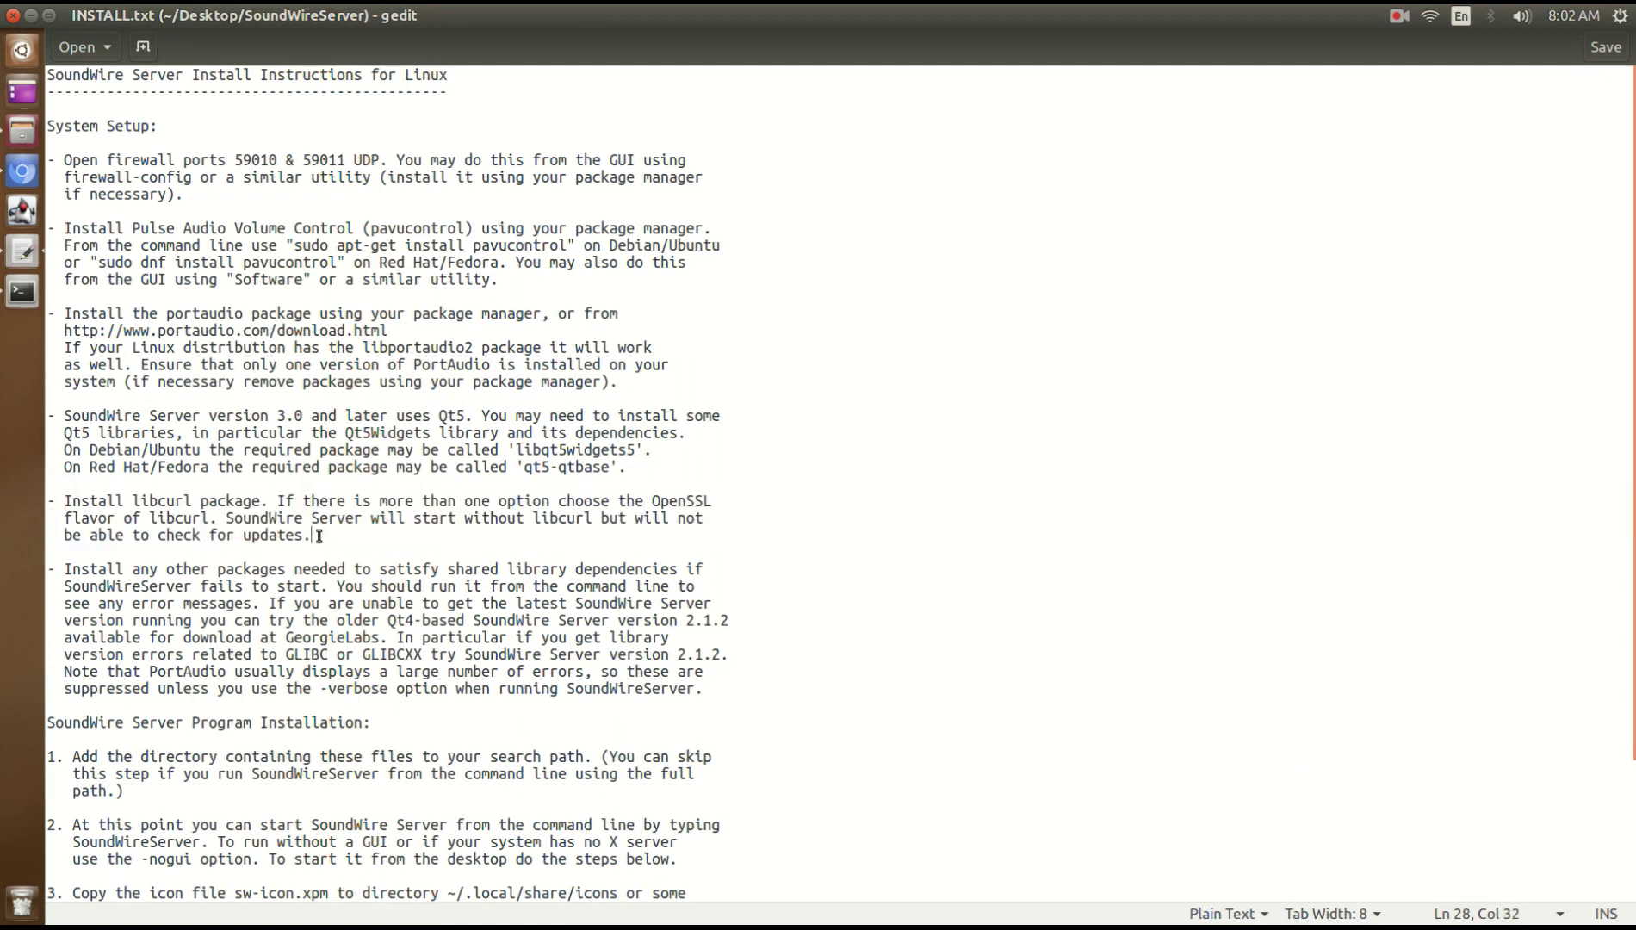
{"action": "left_click_drag", "start_coordinate": [315, 536], "coordinate": [38, 497]}
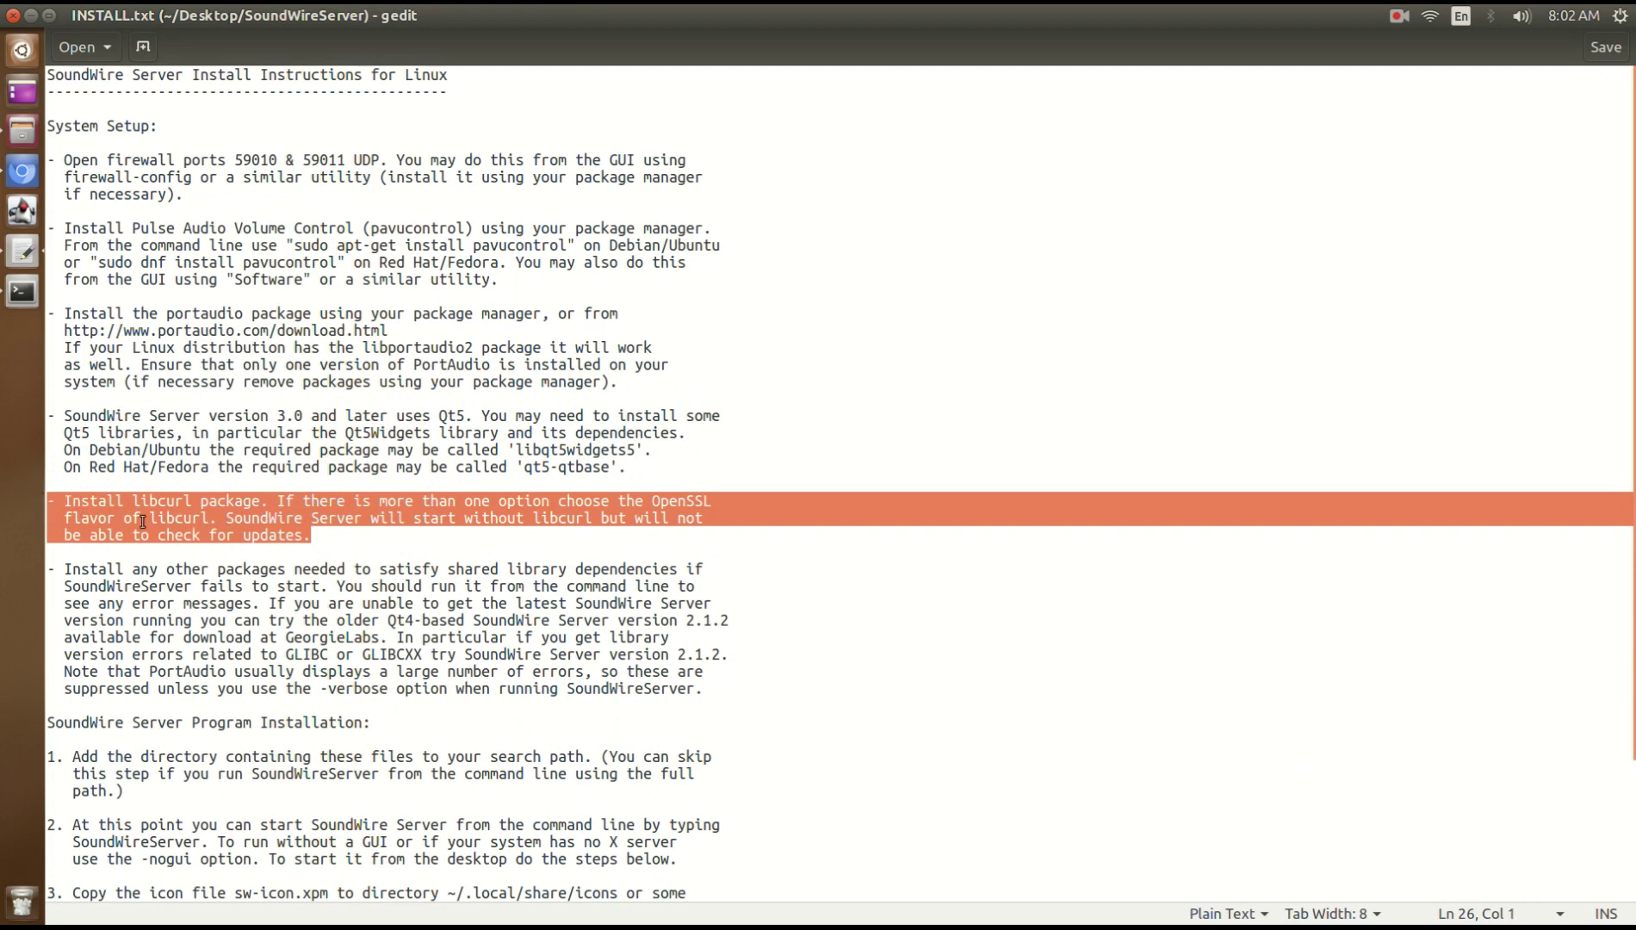
{"action": "left_click", "coordinate": [365, 535]}
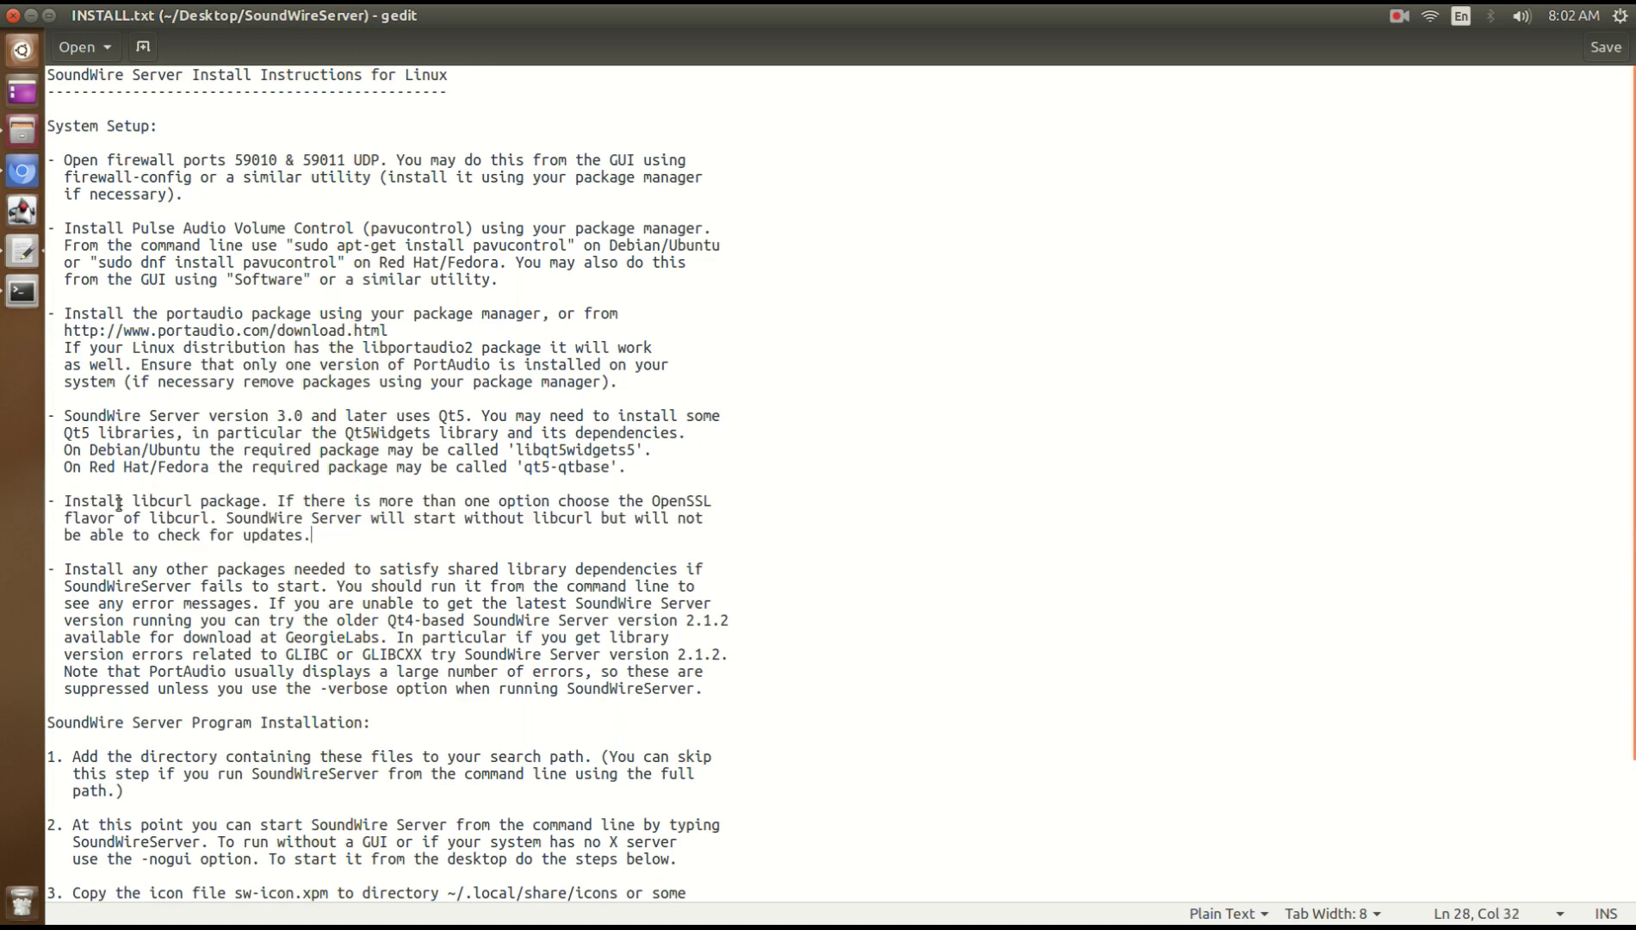
{"action": "double_click", "coordinate": [153, 500]}
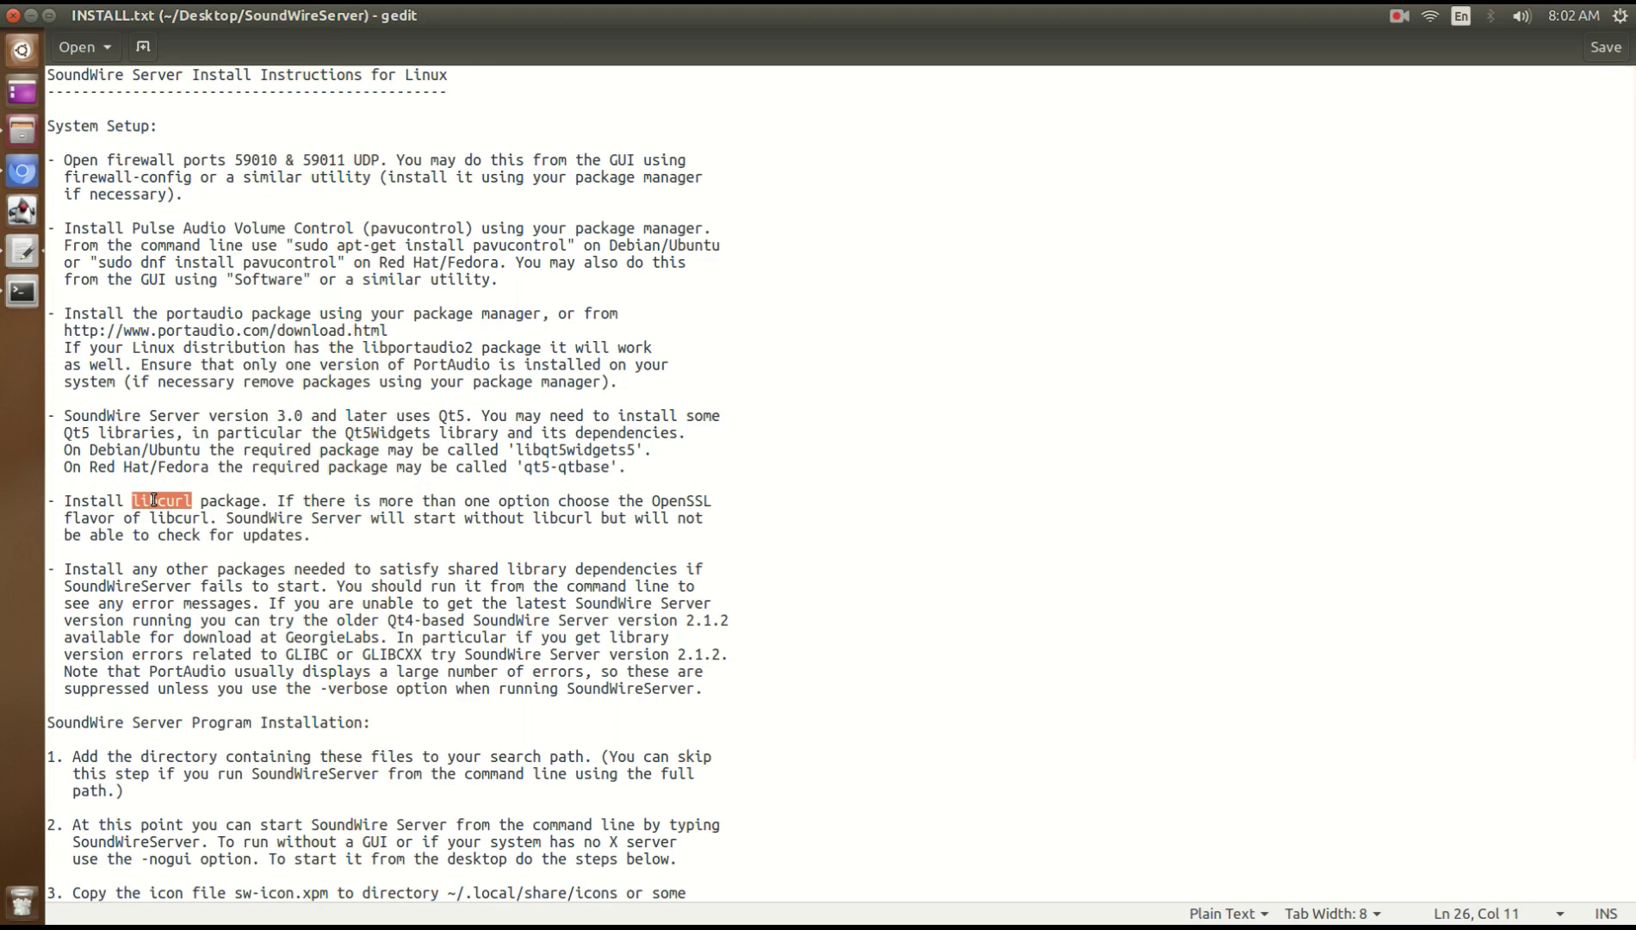
{"action": "key", "text": "alt+Tab"}
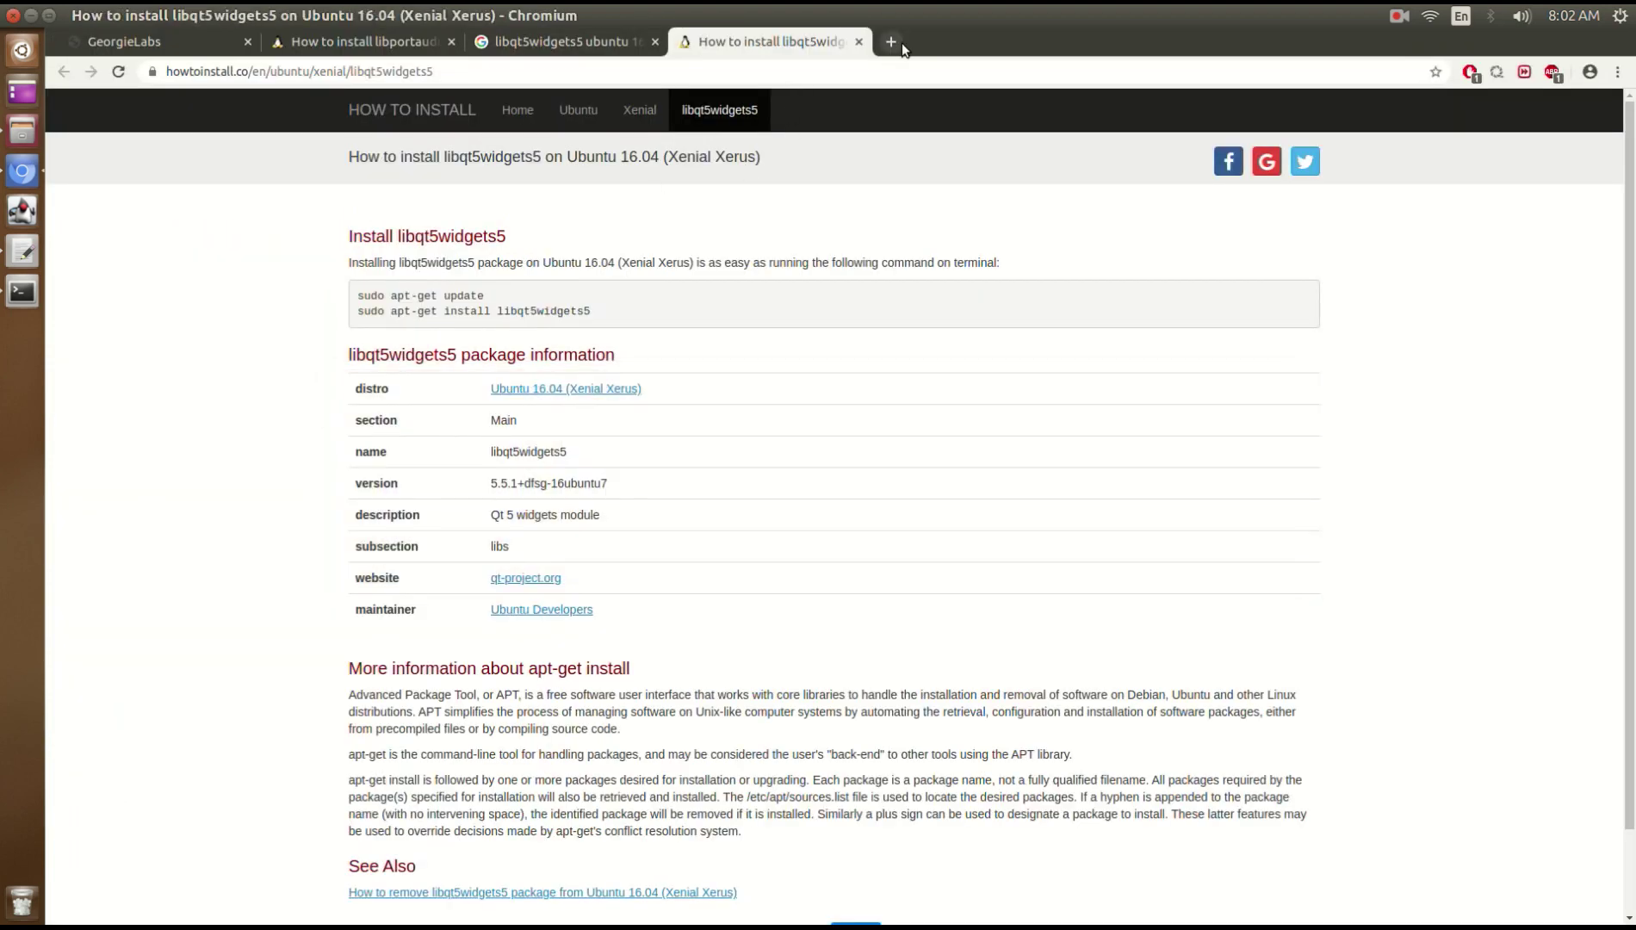
Search for 'libcurl install ubuntu 16.04' in a new Chromium tab
{"action": "left_click", "coordinate": [901, 45]}
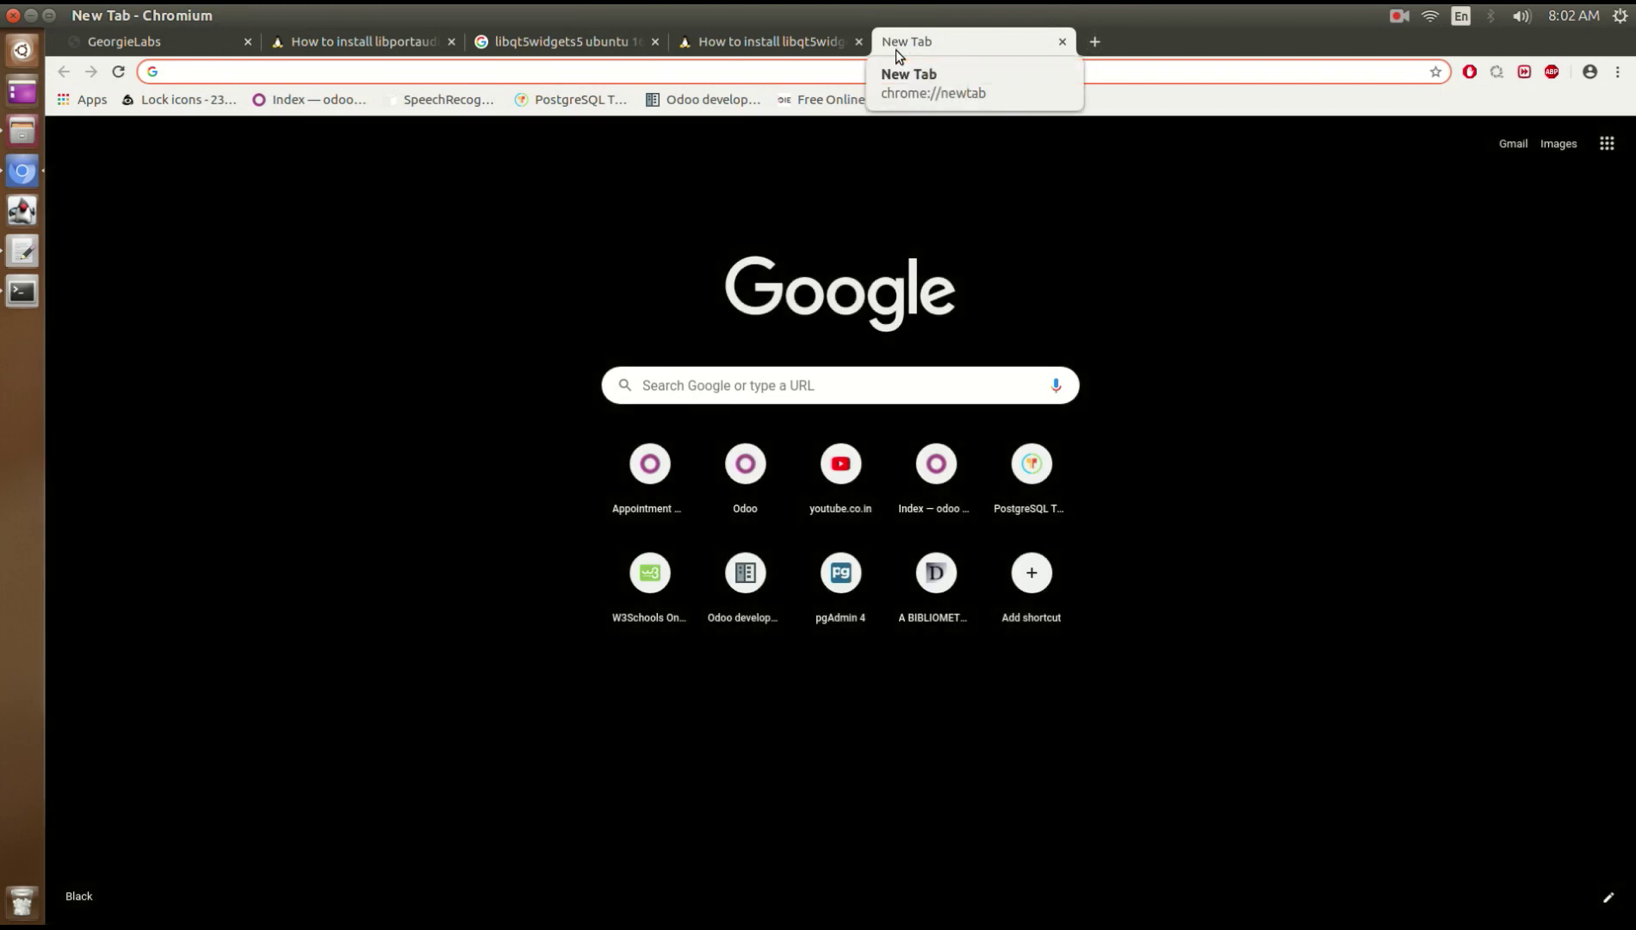
{"action": "type", "text": "libcurl "}
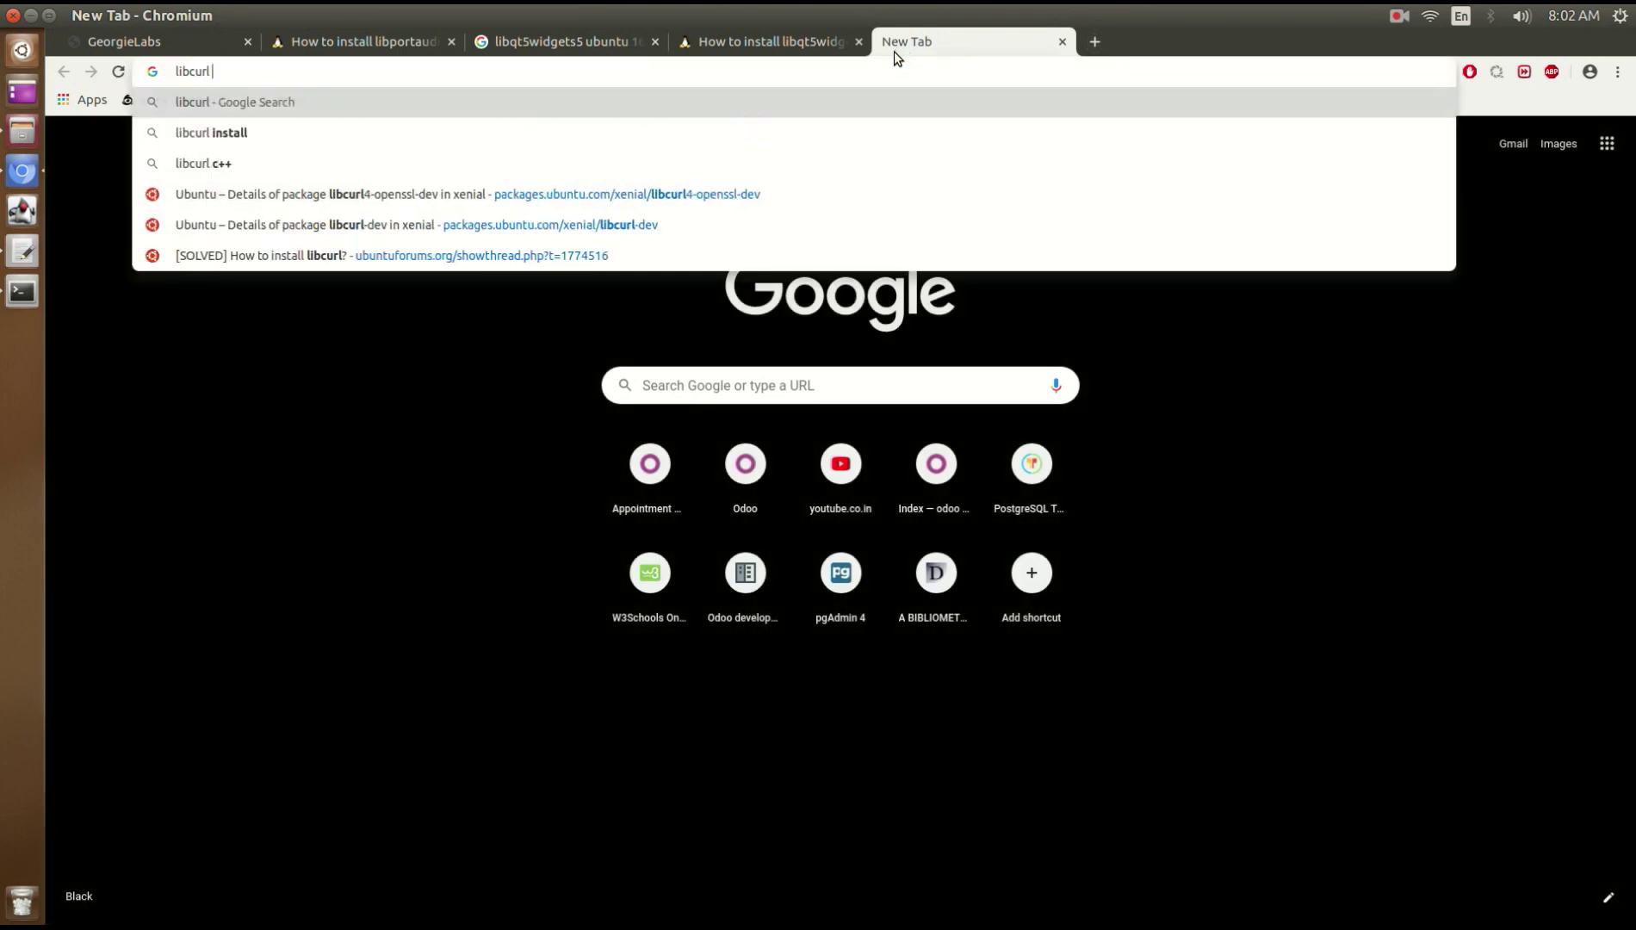
{"action": "type", "text": "ins"}
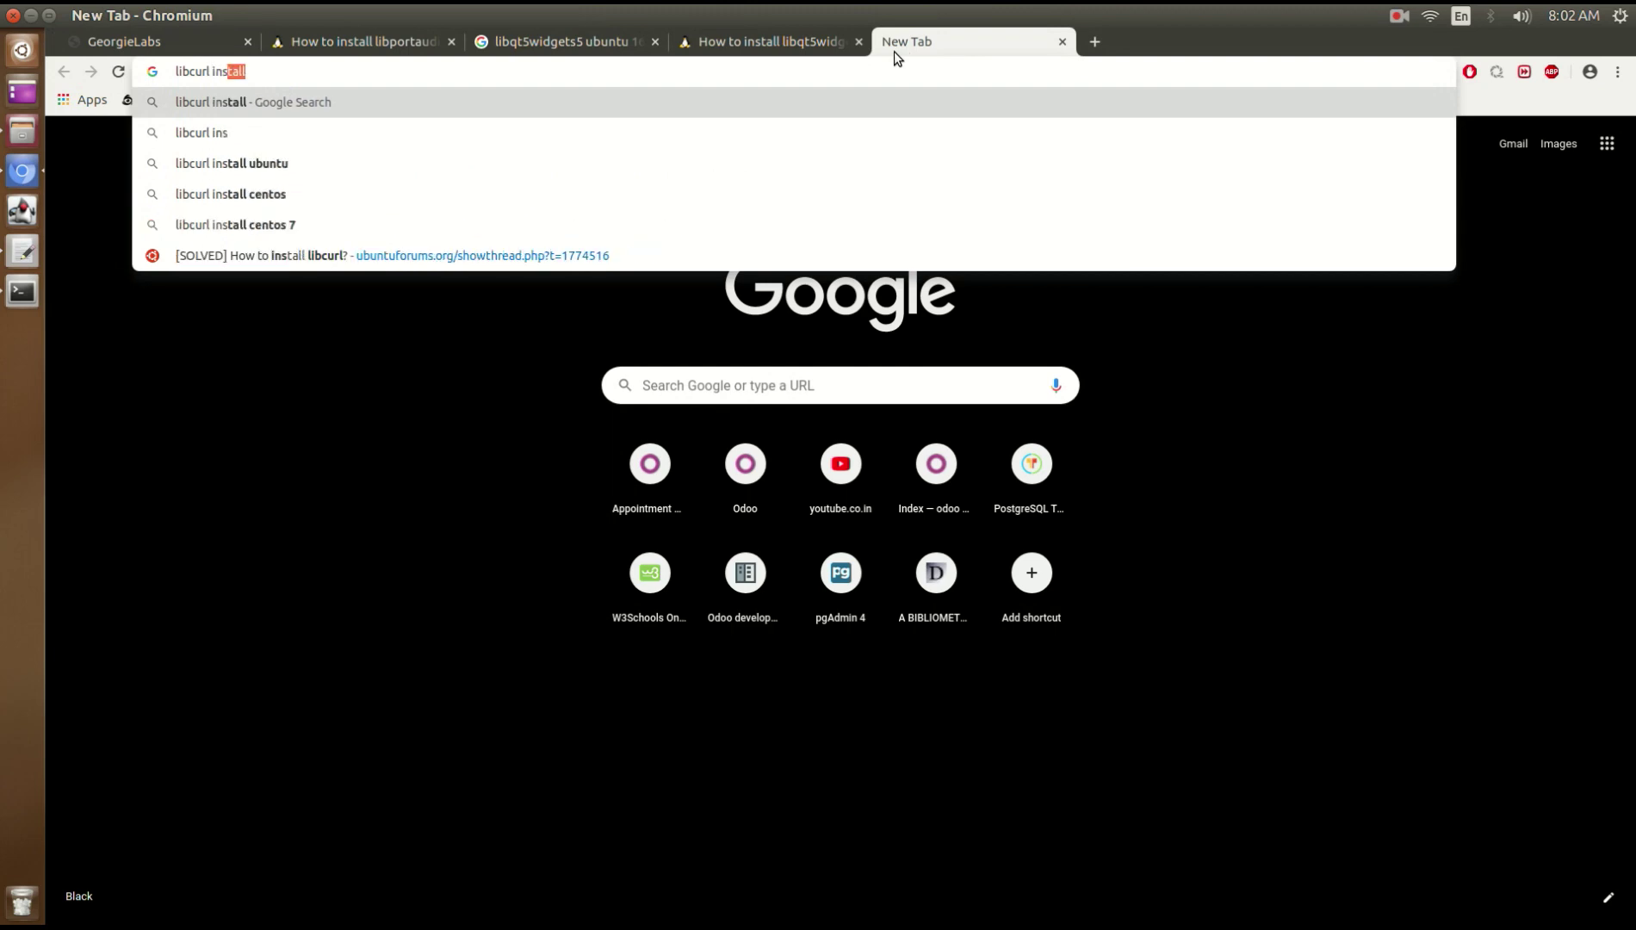
{"action": "type", "text": "tall"}
{"action": "key", "text": "Down"}
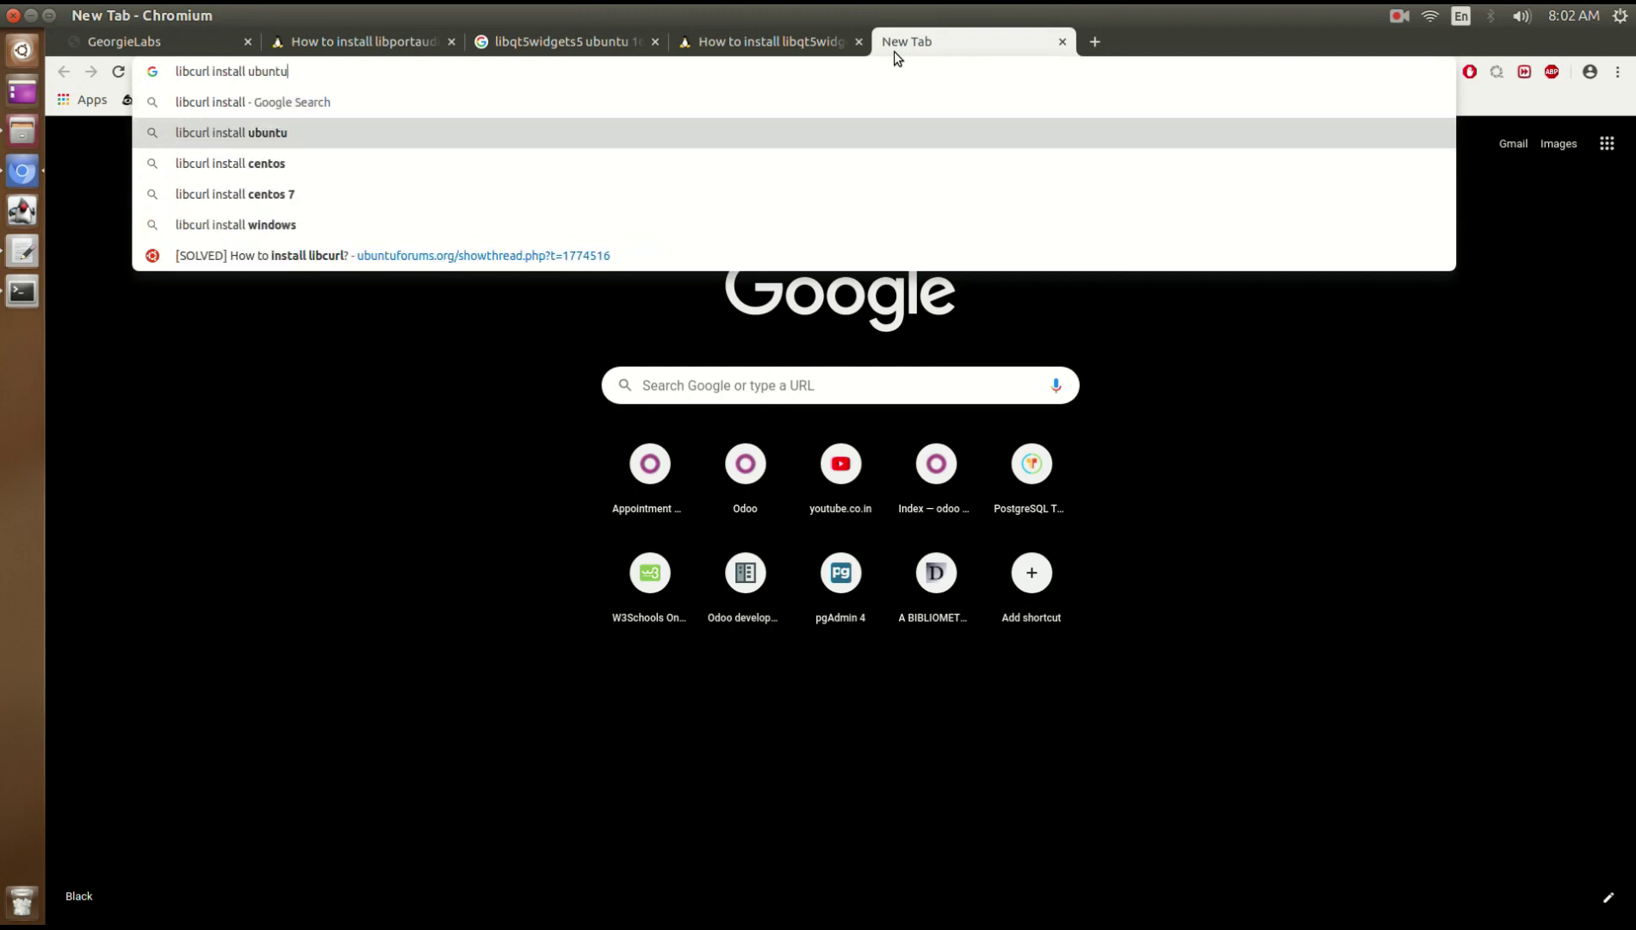
{"action": "key", "text": "Down"}
{"action": "key", "text": "Down"}
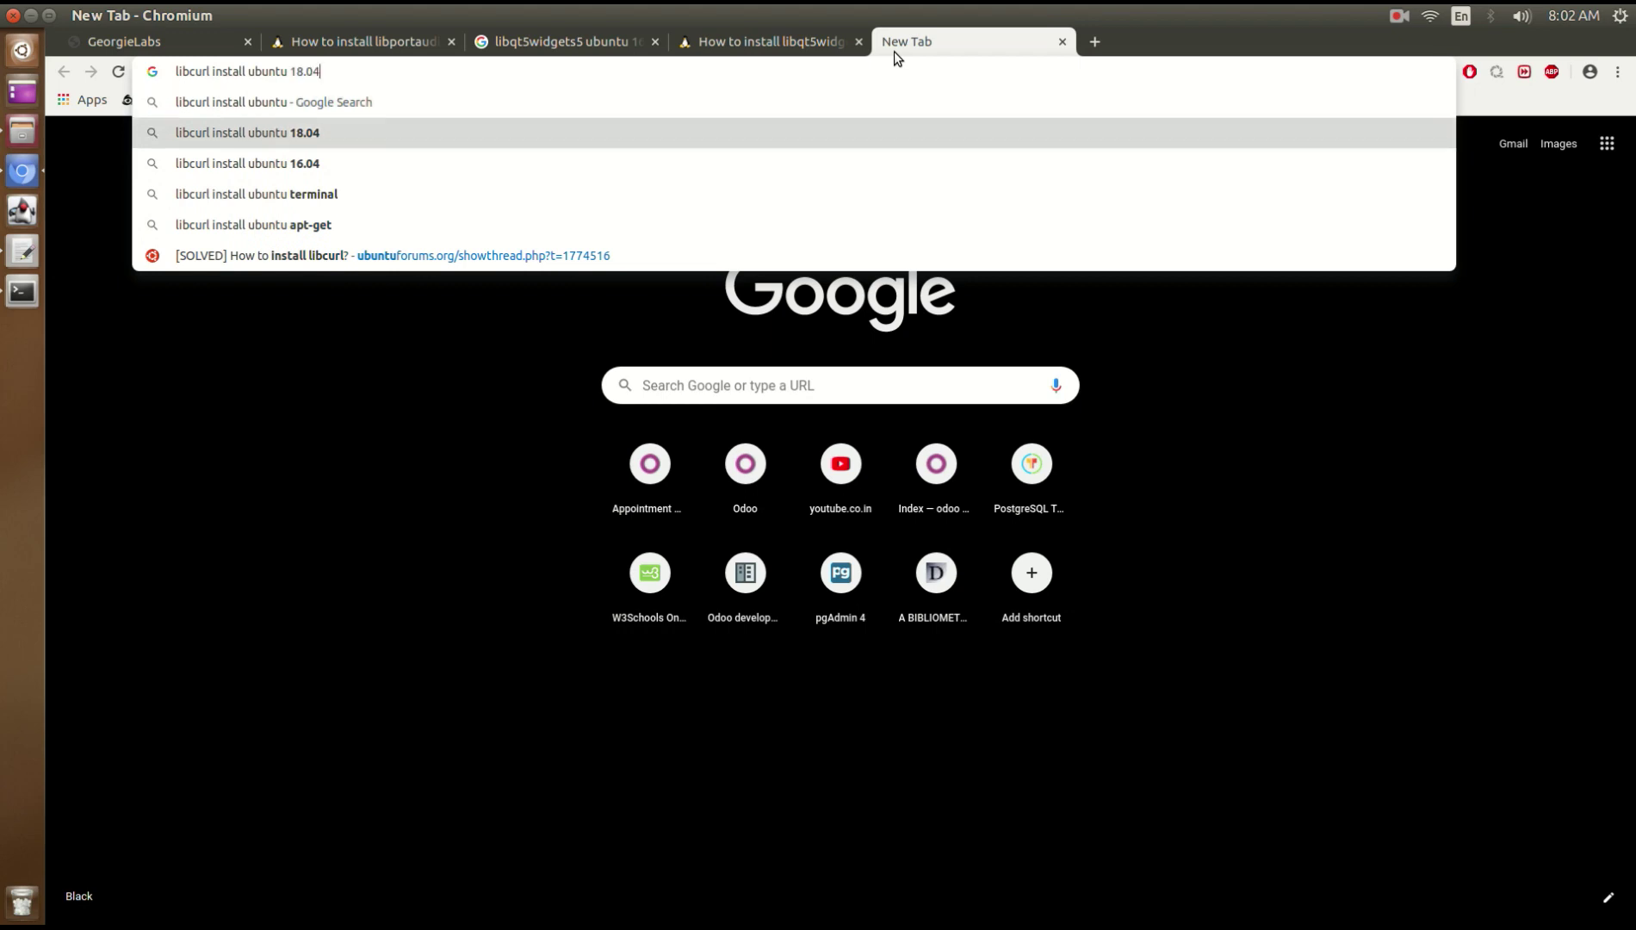
{"action": "key", "text": "Return"}
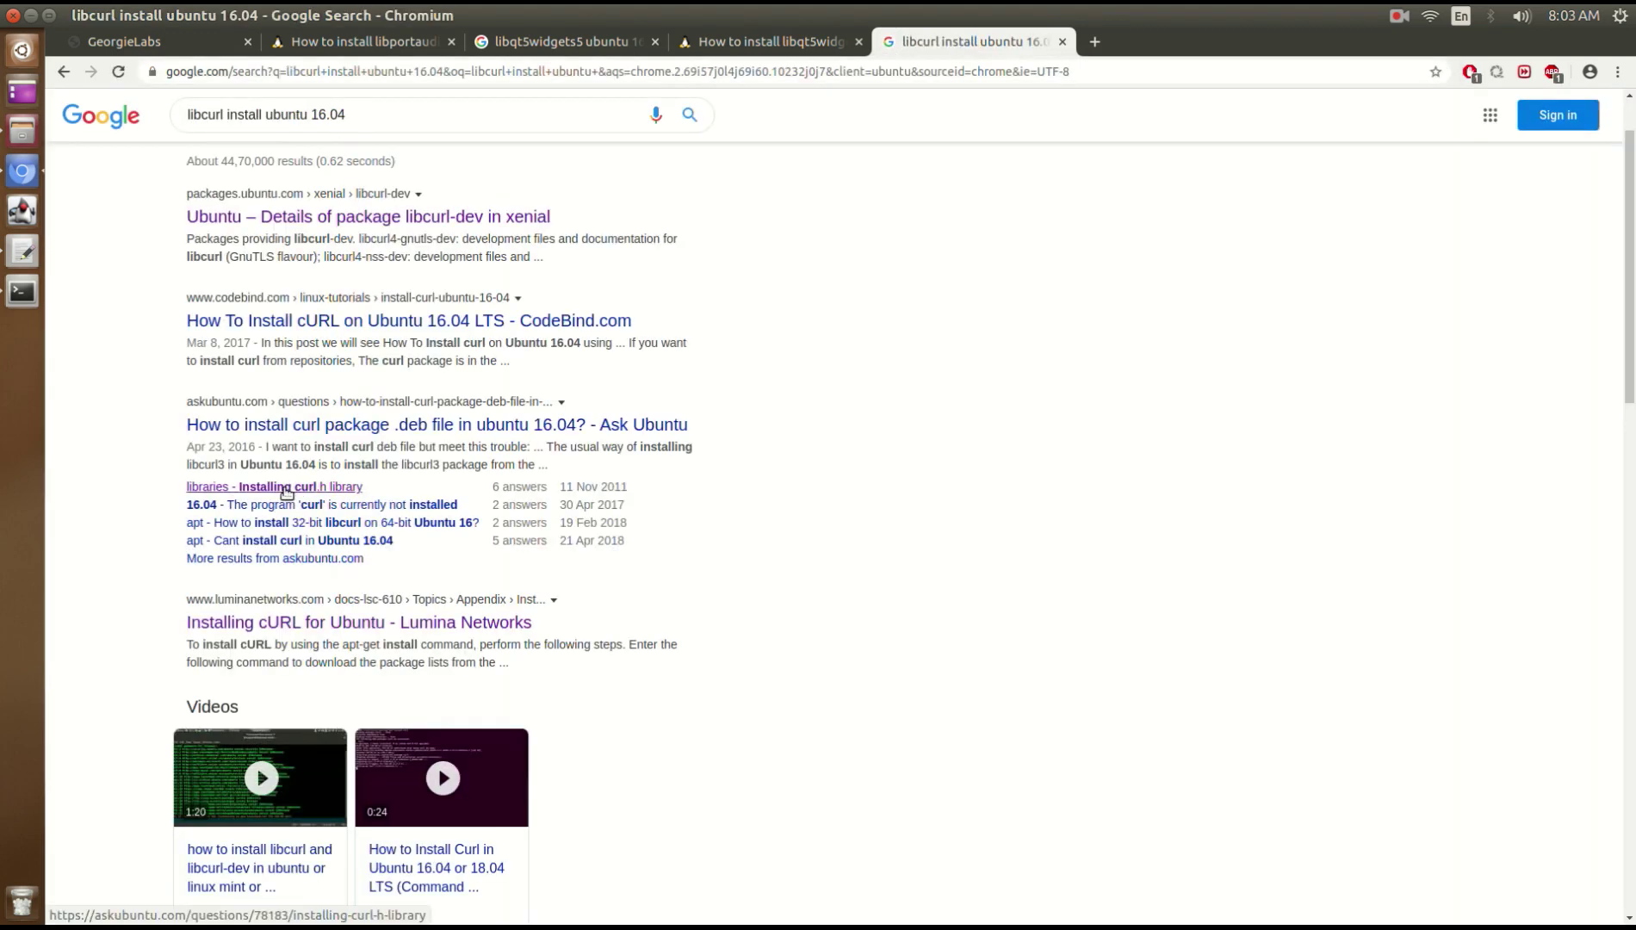
Open the Ask Ubuntu result and copy its libcurl4-openssl-dev install command
{"action": "middle_click", "coordinate": [287, 492]}
{"action": "left_click", "coordinate": [1146, 43]}
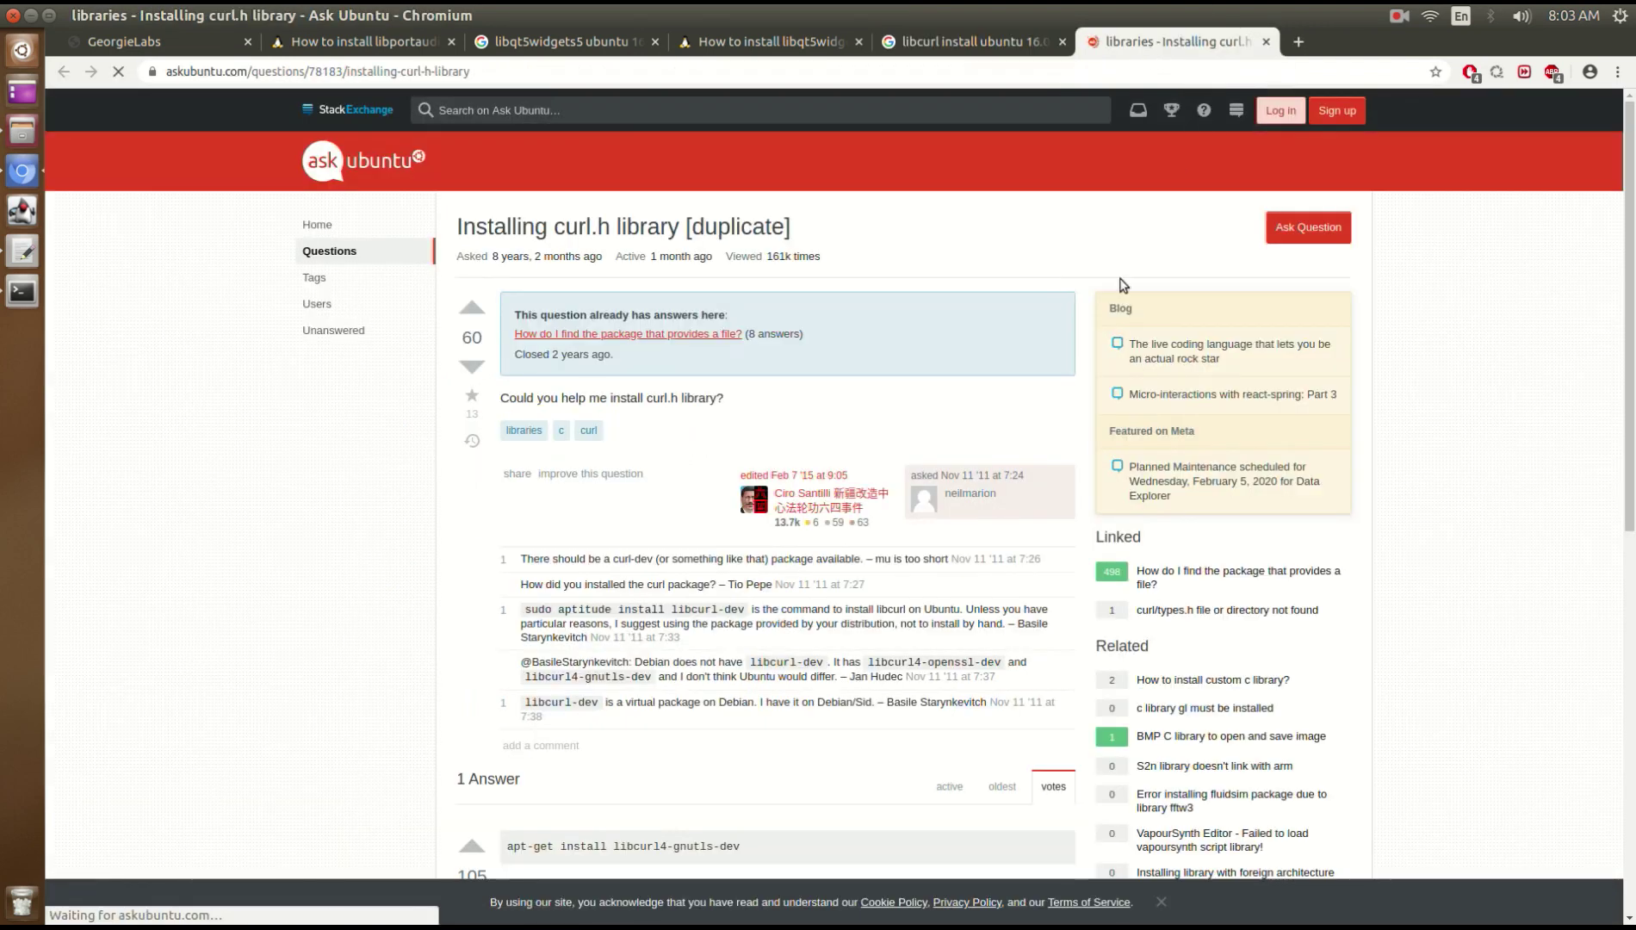
{"action": "scroll", "coordinate": [565, 510], "scroll_direction": "down", "scroll_amount": 5}
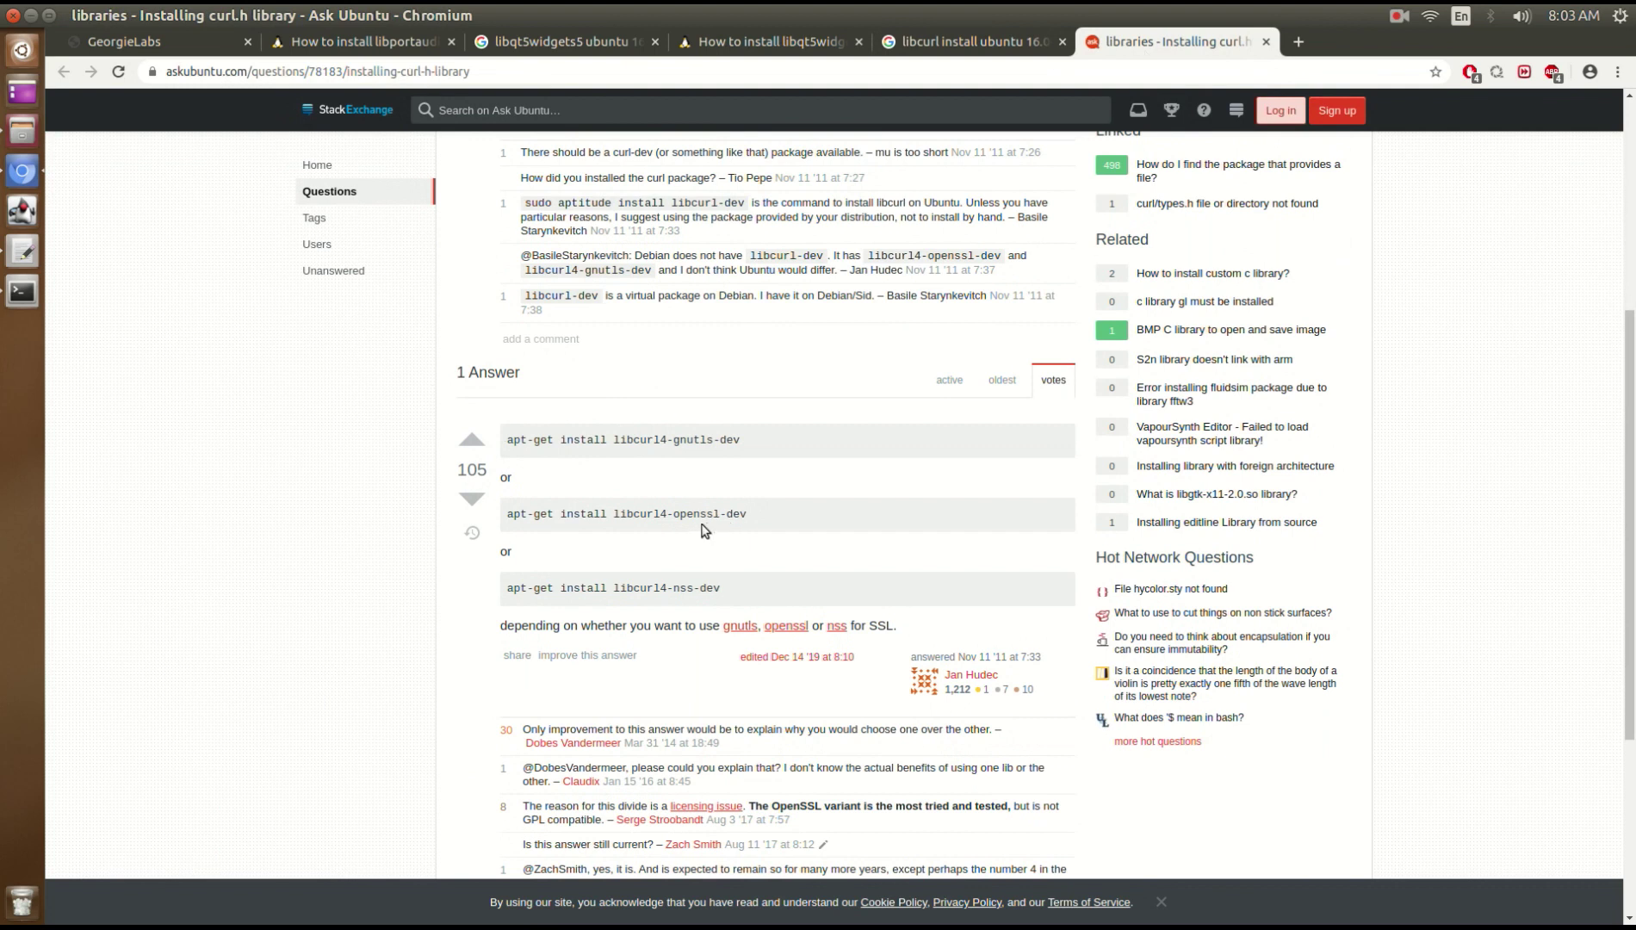
{"action": "left_click_drag", "start_coordinate": [745, 513], "coordinate": [503, 520]}
{"action": "key", "text": "ctrl+c"}
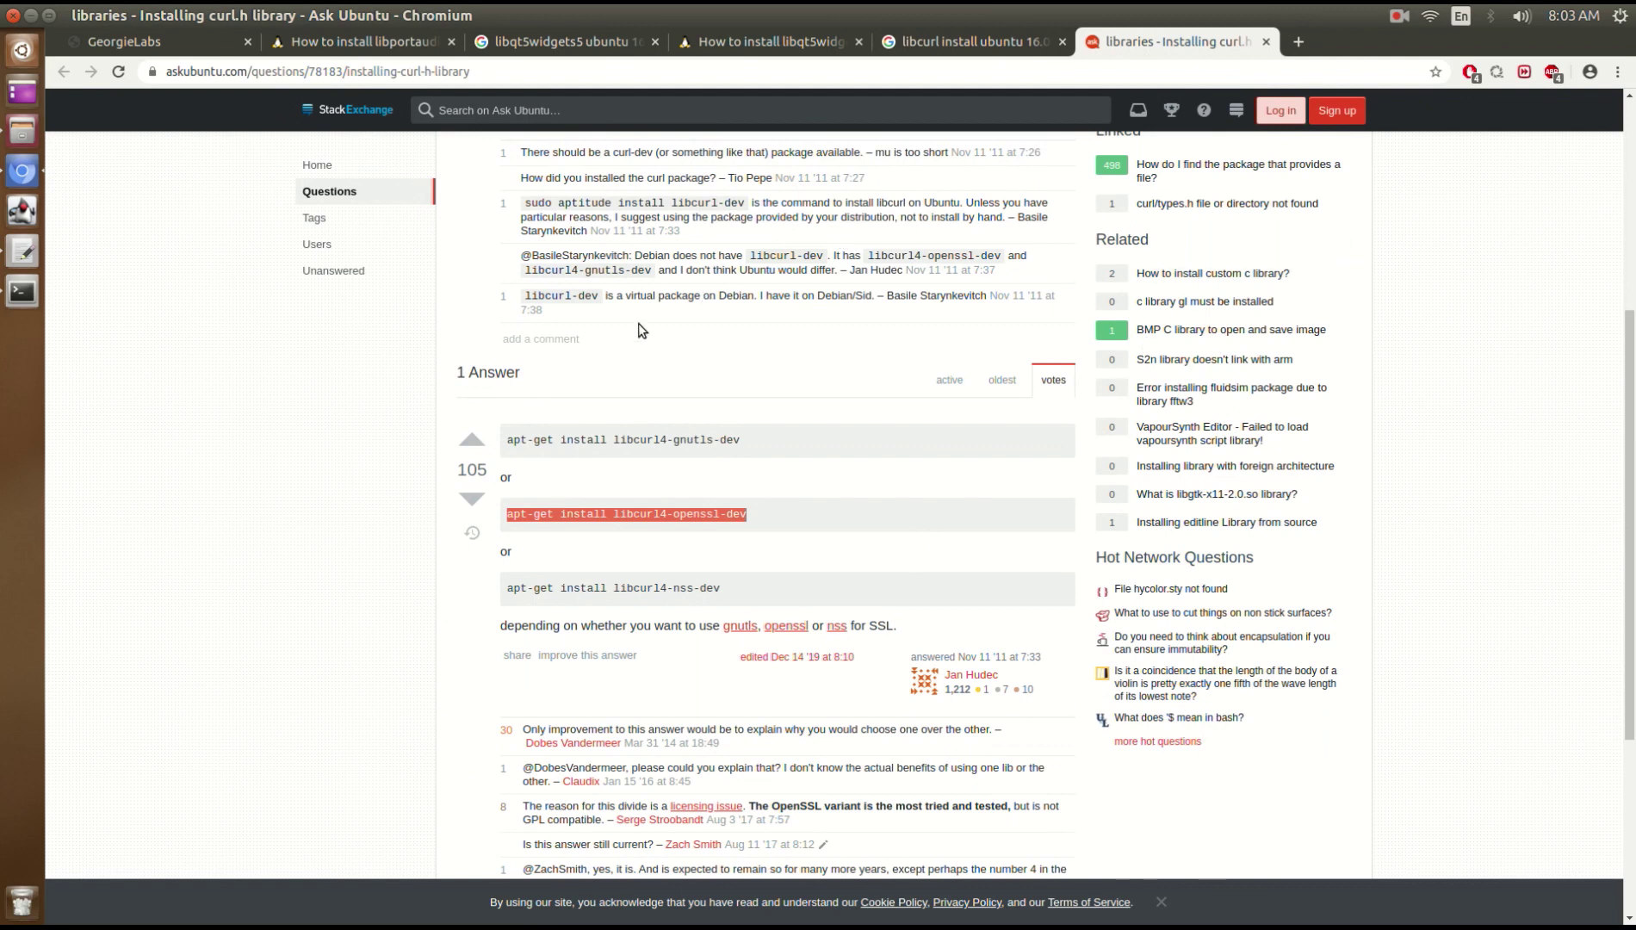
{"action": "key", "text": "alt+Tab"}
{"action": "key", "text": "alt+Tab"}
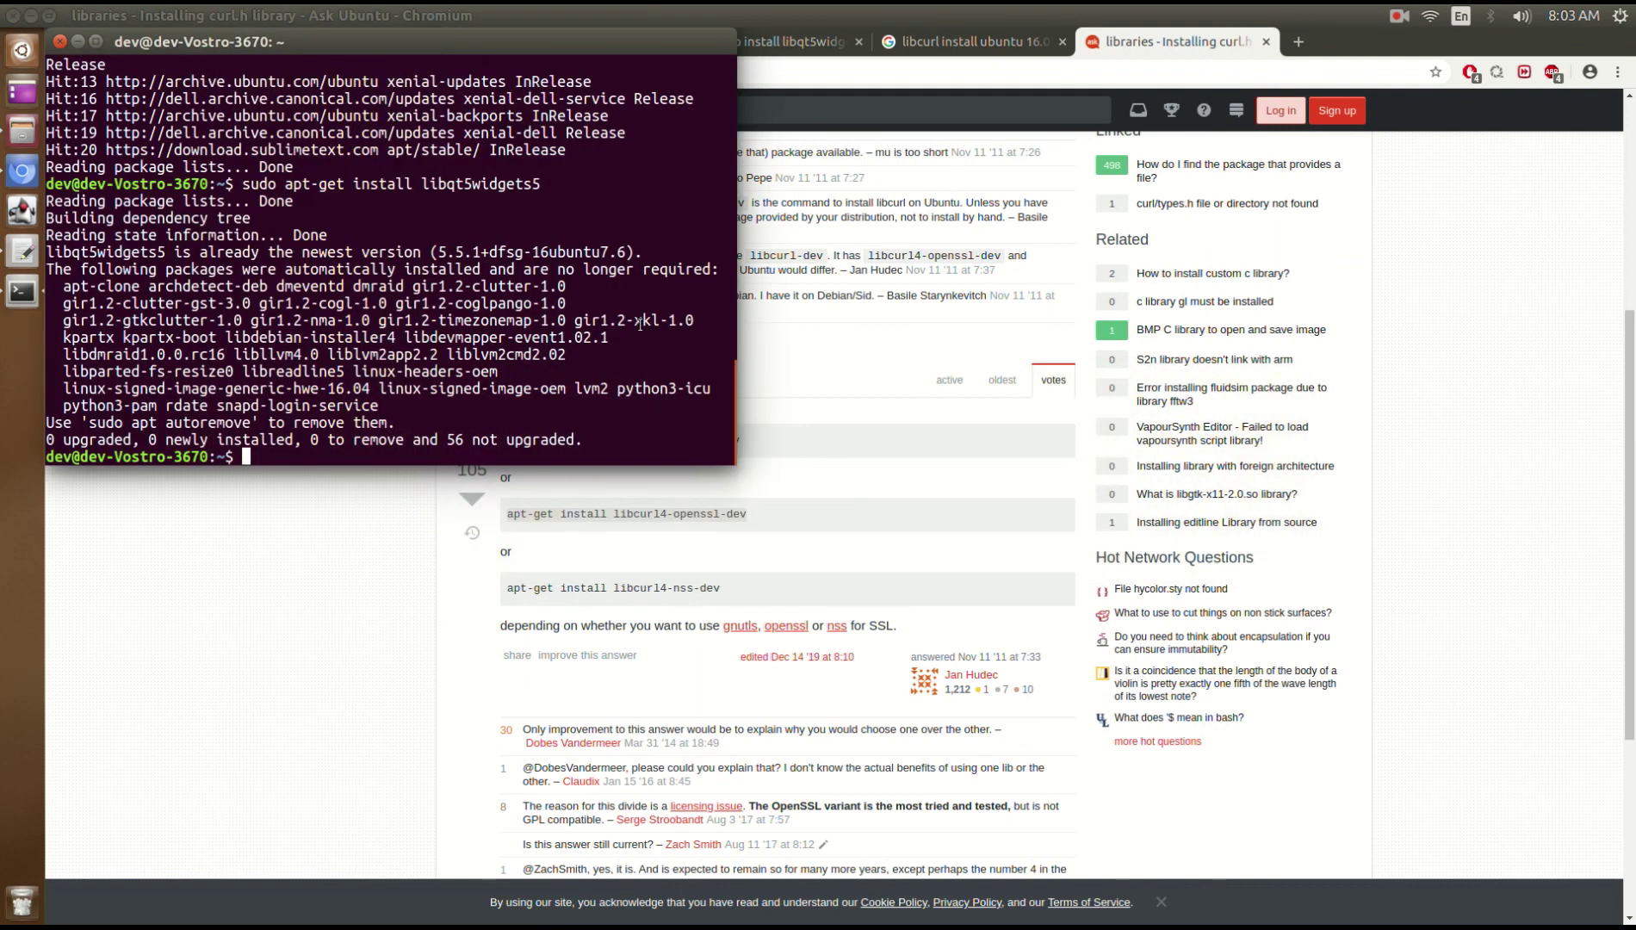
Run sudo apt-get install libcurl4-openssl-dev, found already at version 7.47.0-1ubuntu2.14
{"action": "key", "text": "ctrl+shift+v"}
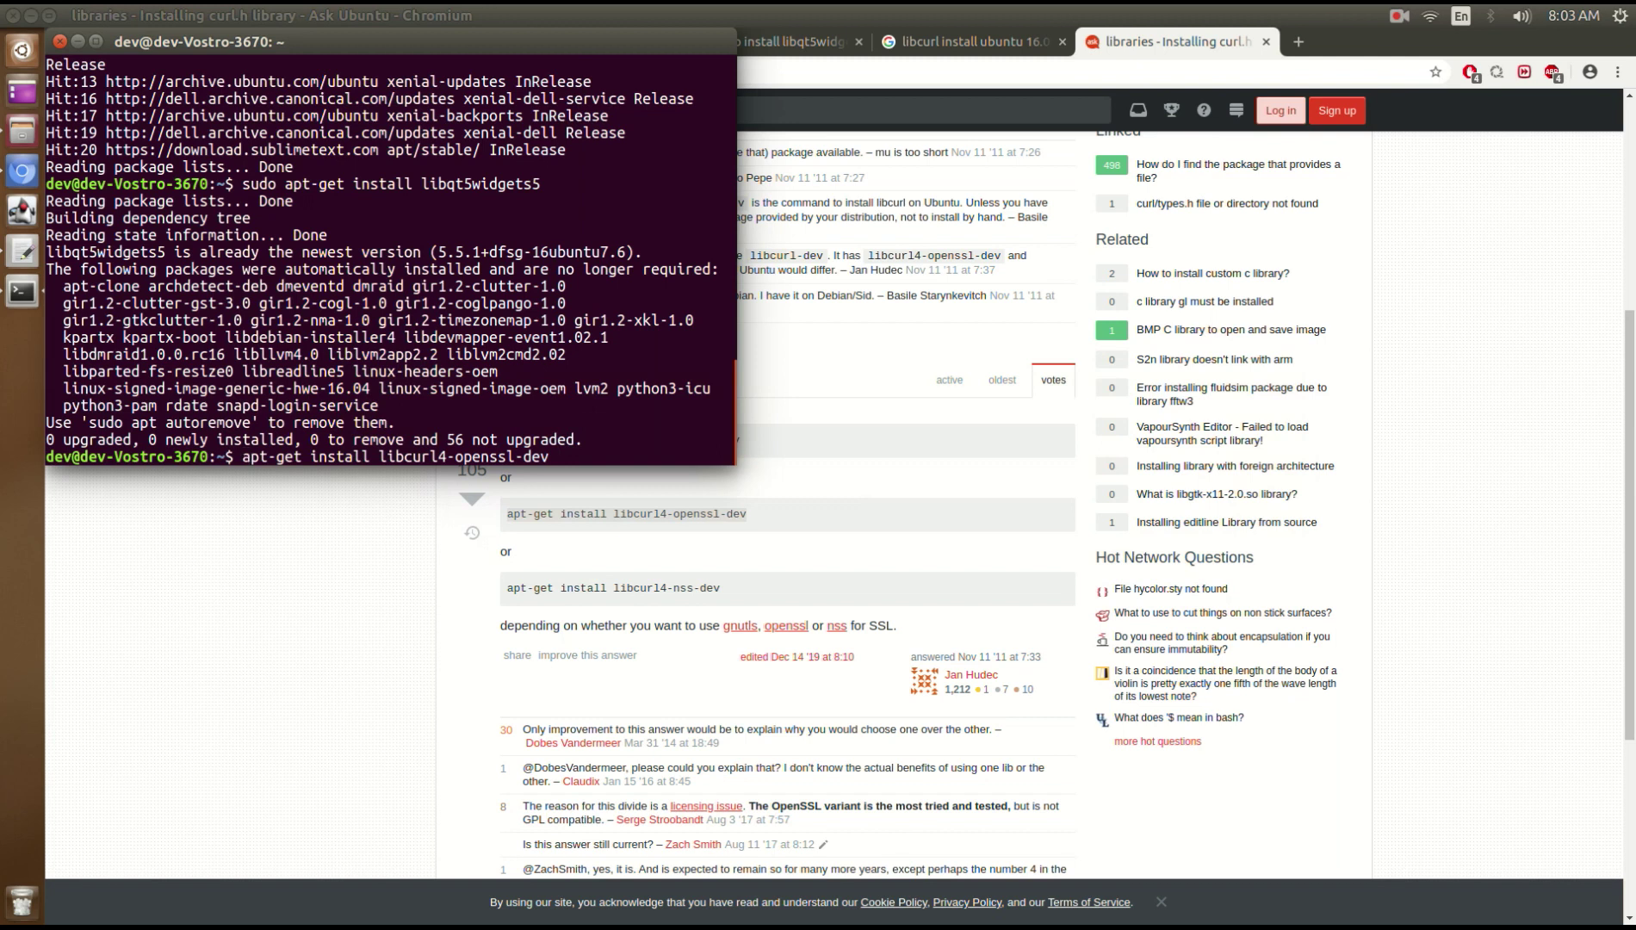
{"action": "type", "text": "so"}
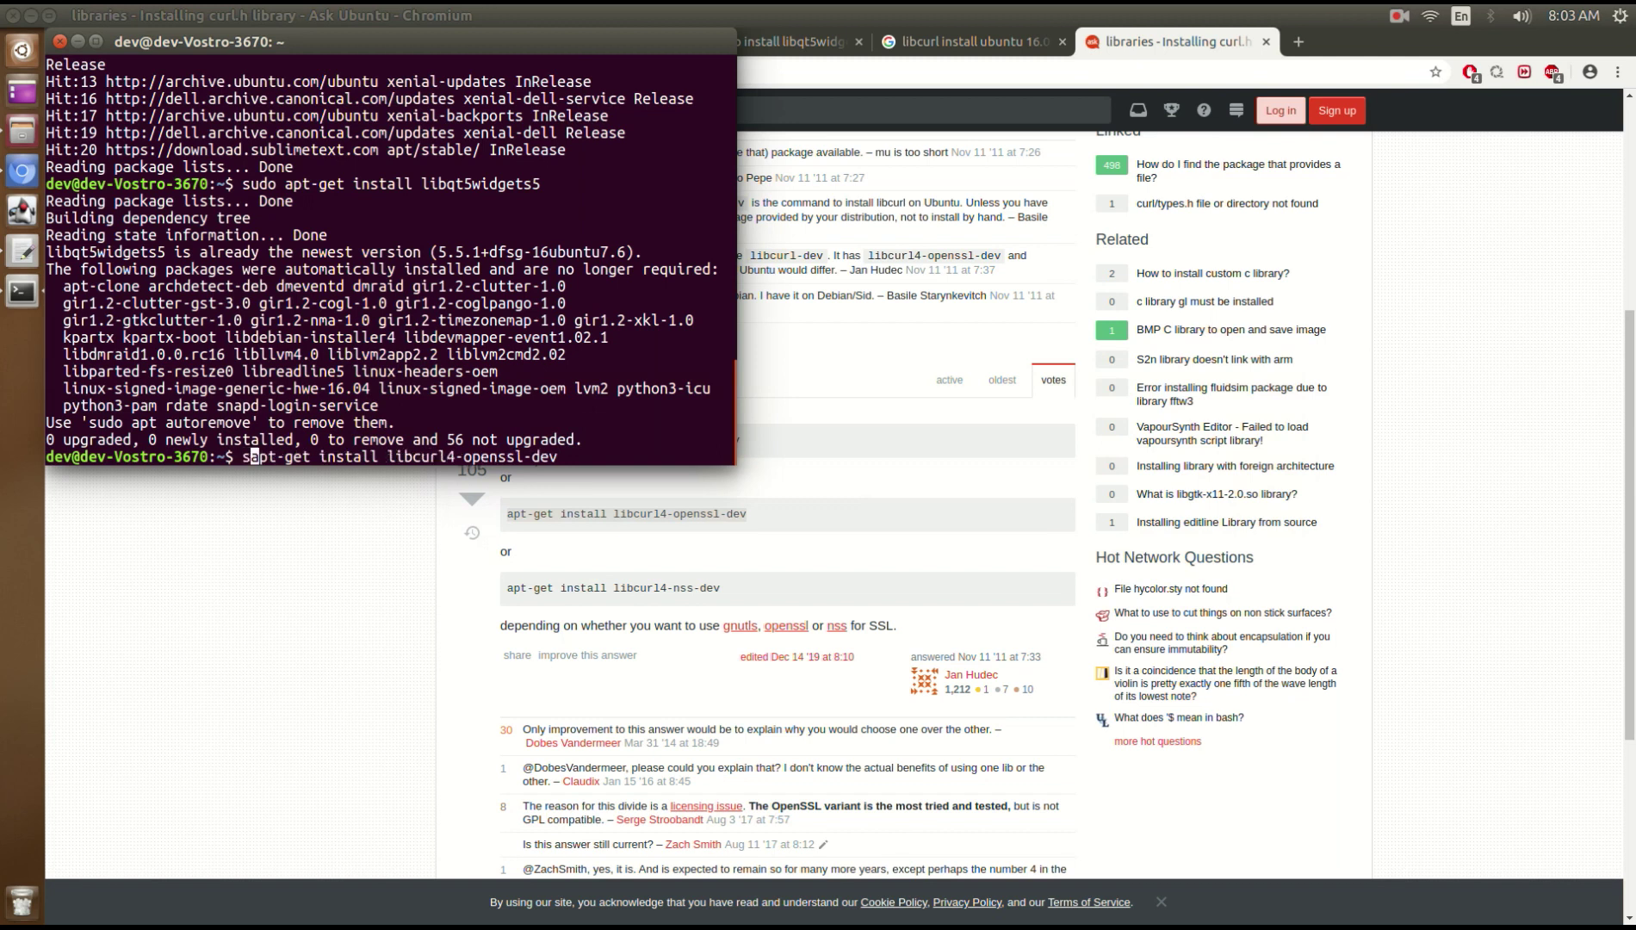
{"action": "key", "text": "BackSpace"}
{"action": "type", "text": "udo"}
{"action": "key", "text": "Return"}
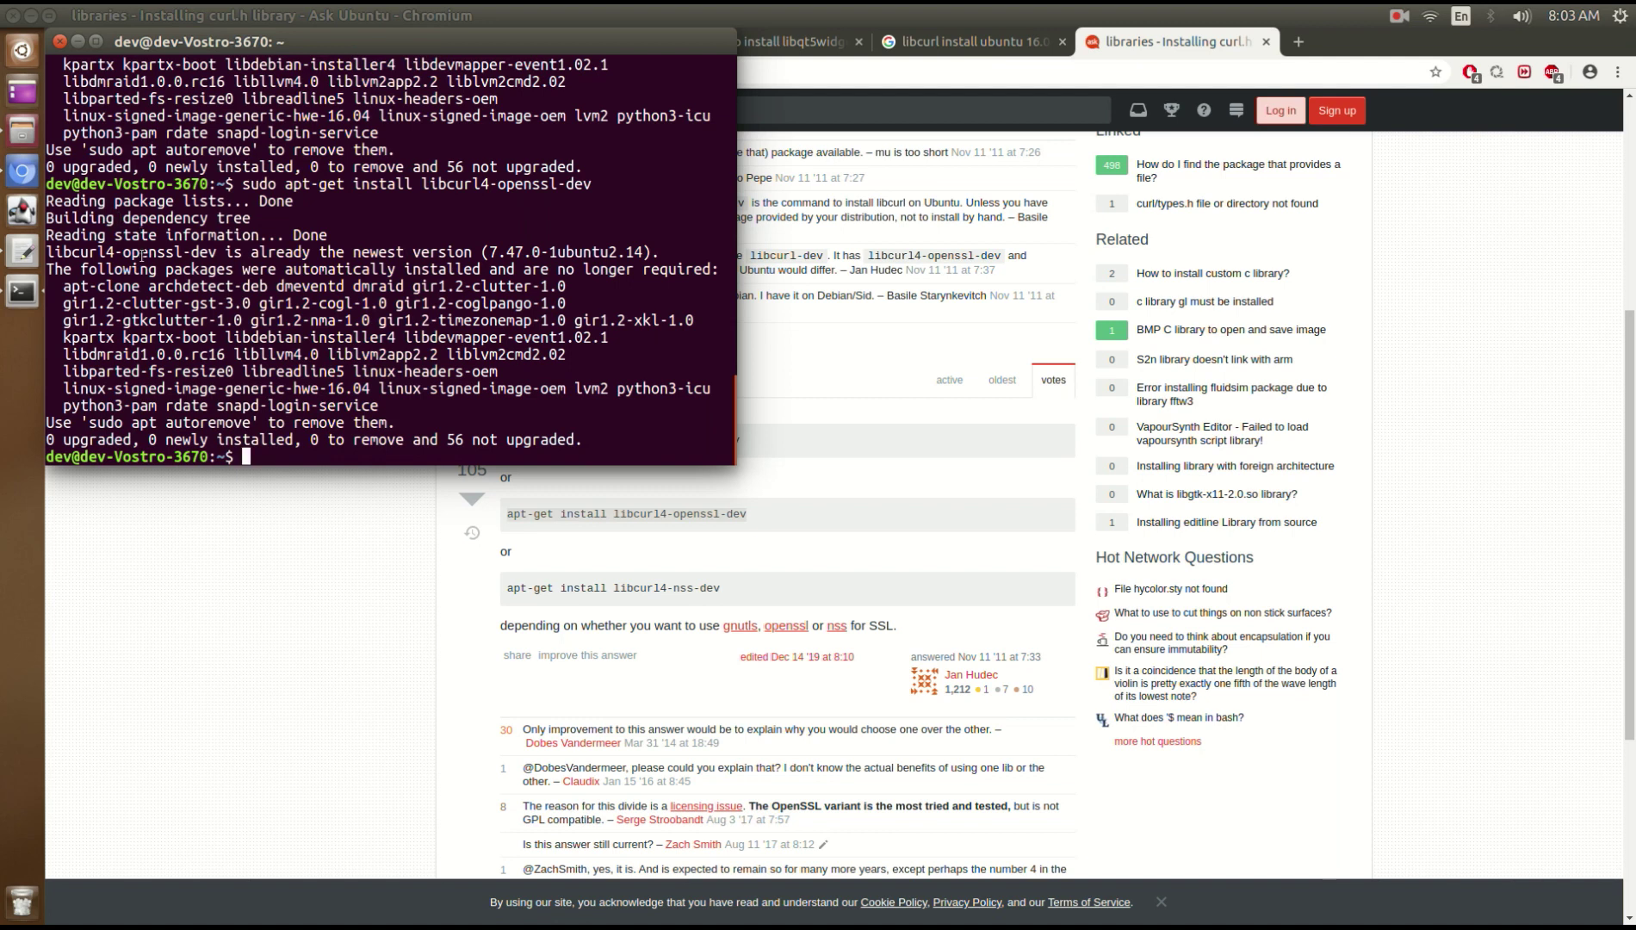
{"action": "key", "text": "alt+Tab"}
{"action": "key", "text": "alt+Tab"}
{"action": "key", "text": "alt+Tab"}
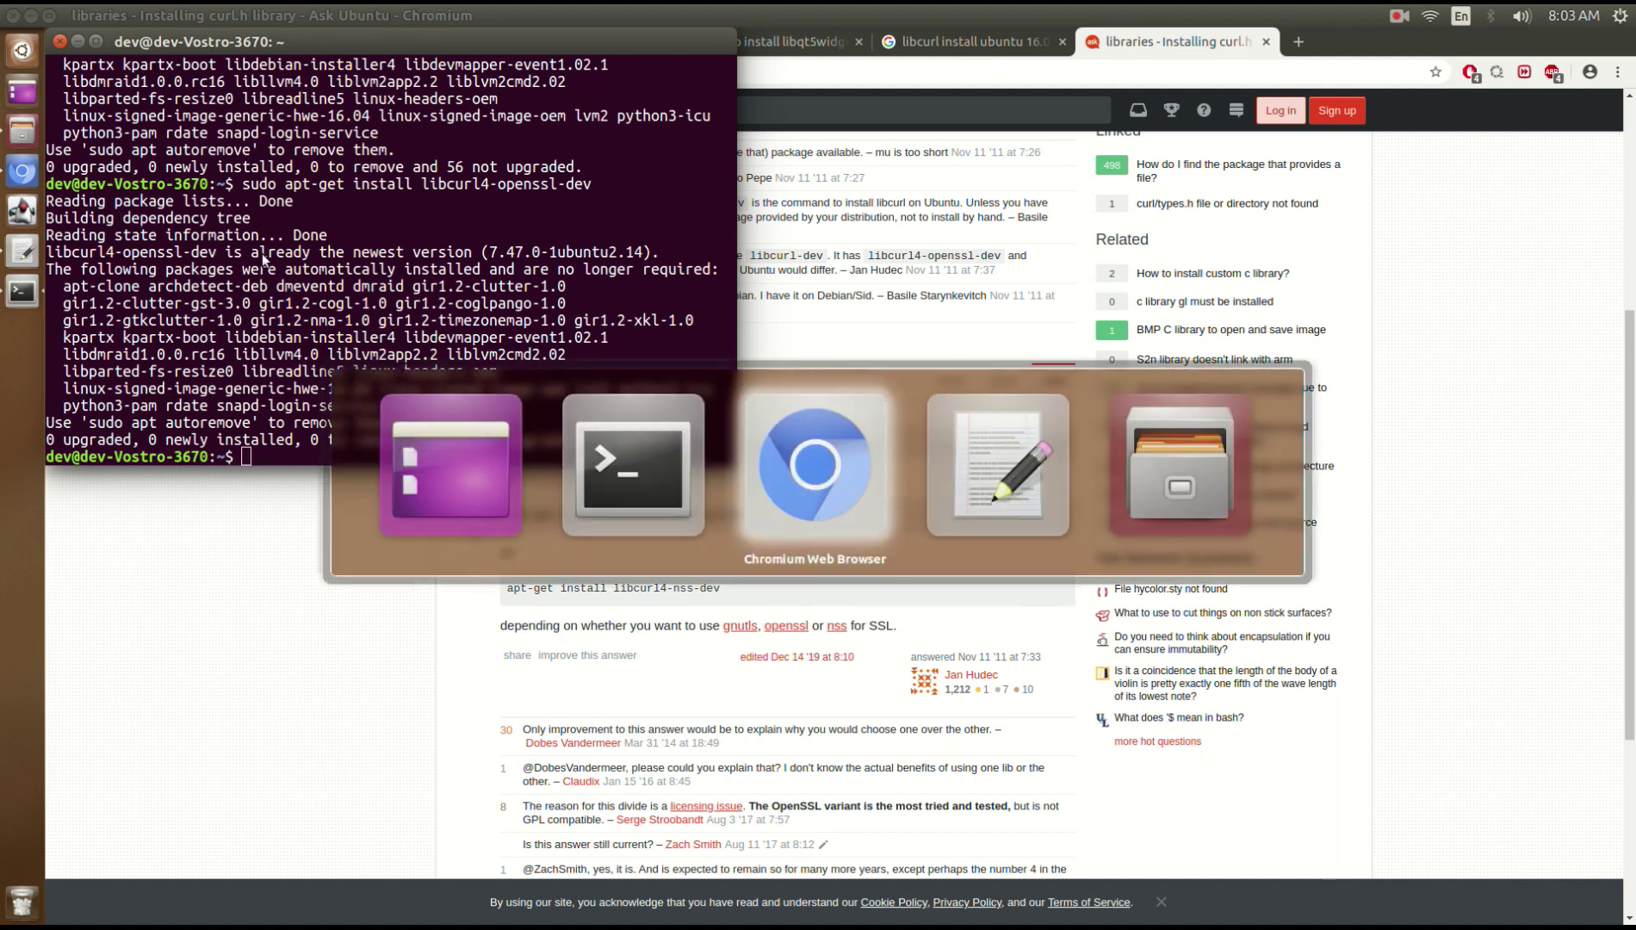
{"action": "scroll", "coordinate": [215, 241], "scroll_direction": "down", "scroll_amount": 5}
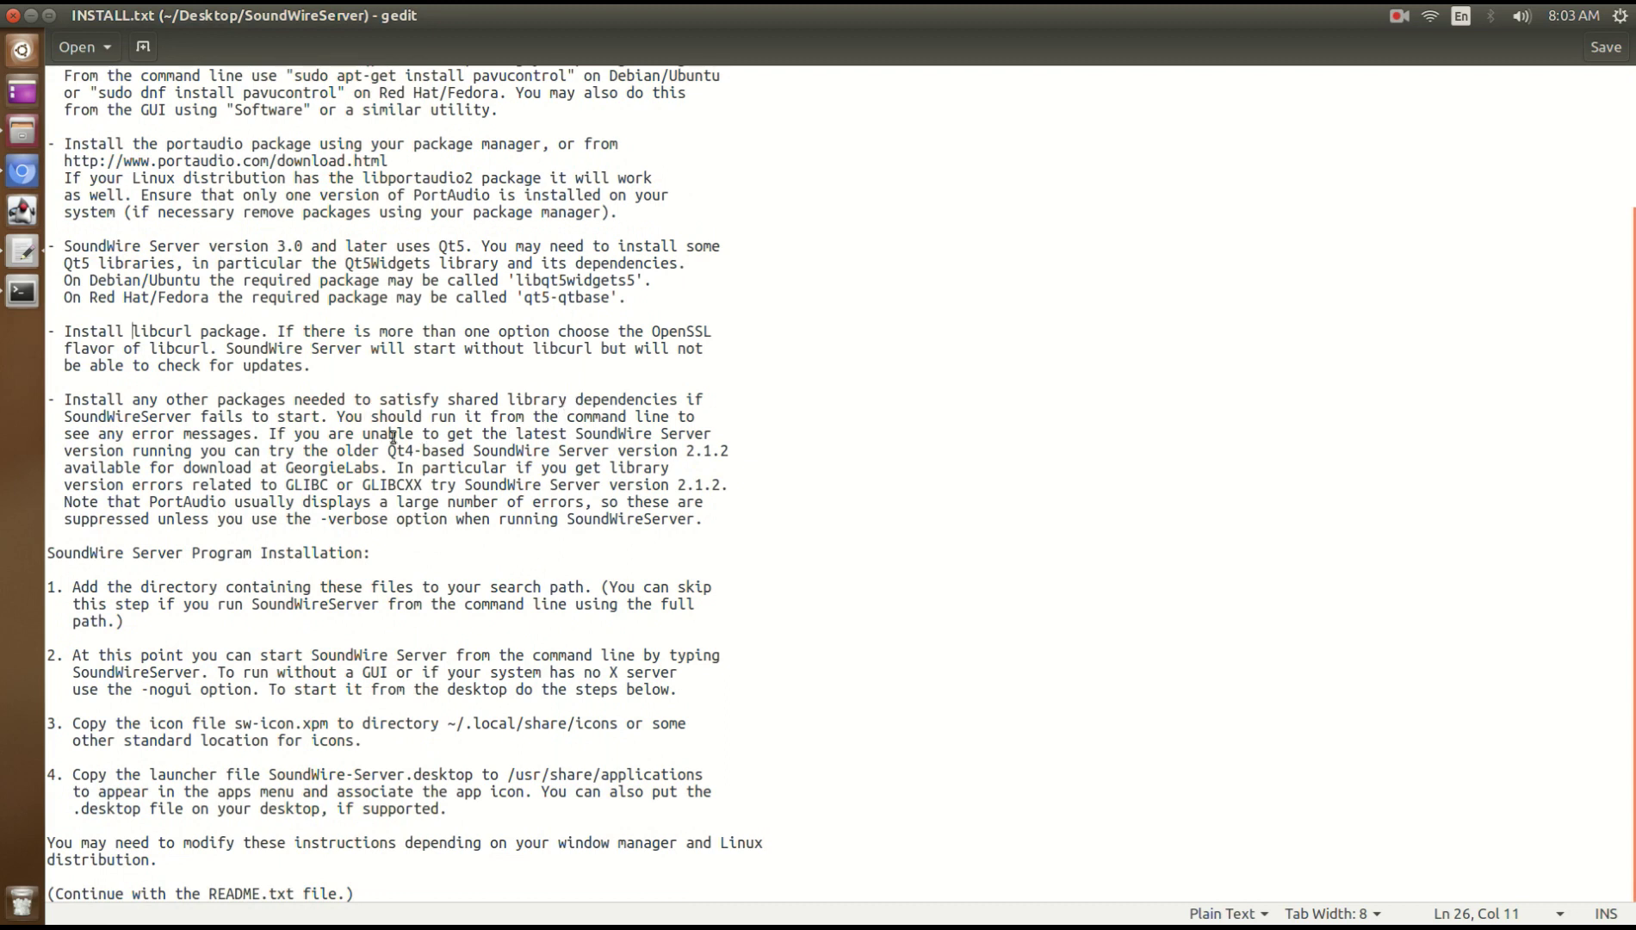
{"action": "left_click_drag", "start_coordinate": [56, 399], "coordinate": [831, 538]}
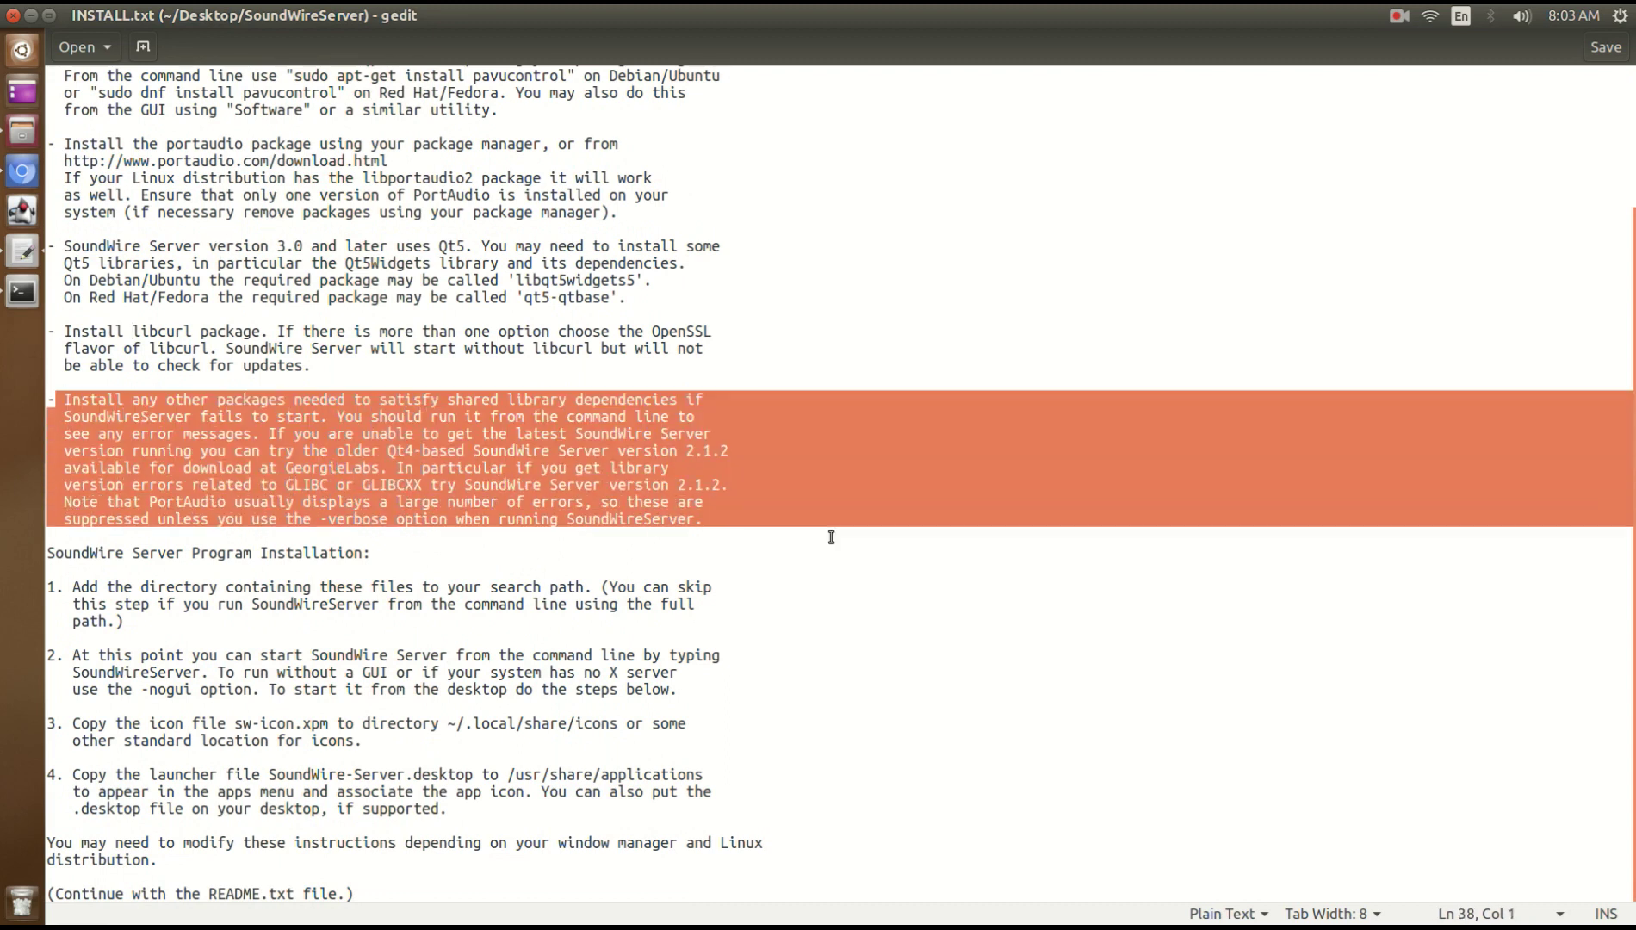
{"action": "left_click", "coordinate": [252, 453]}
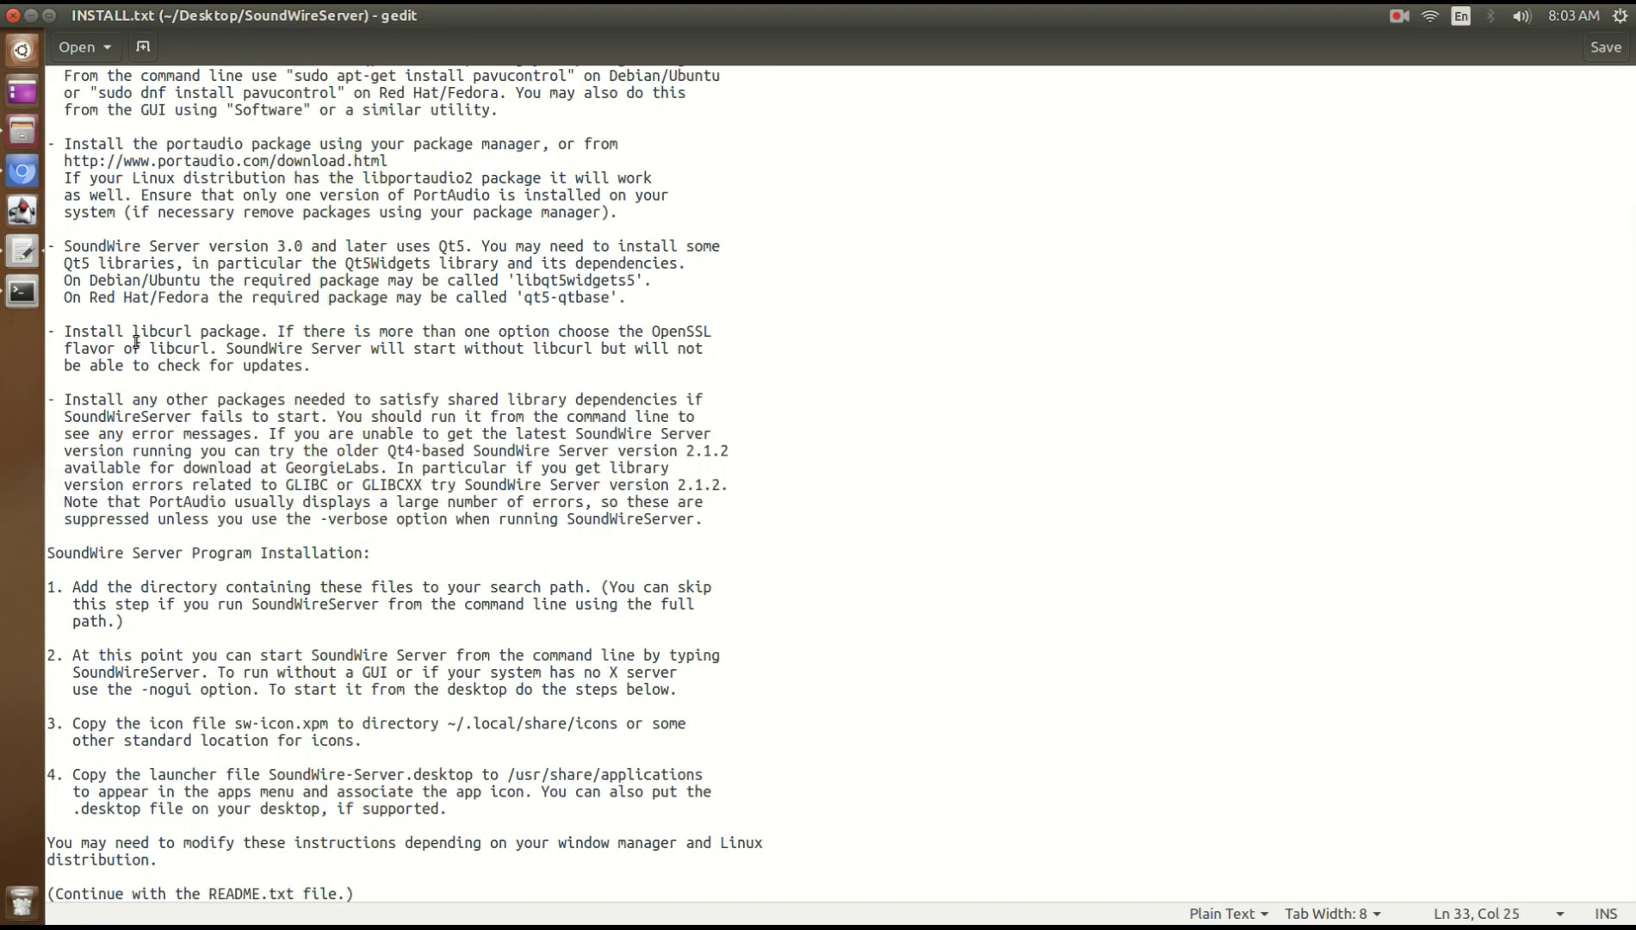
Launch the SoundWireServer executable from the Files window using its Run action
{"action": "left_click", "coordinate": [19, 134]}
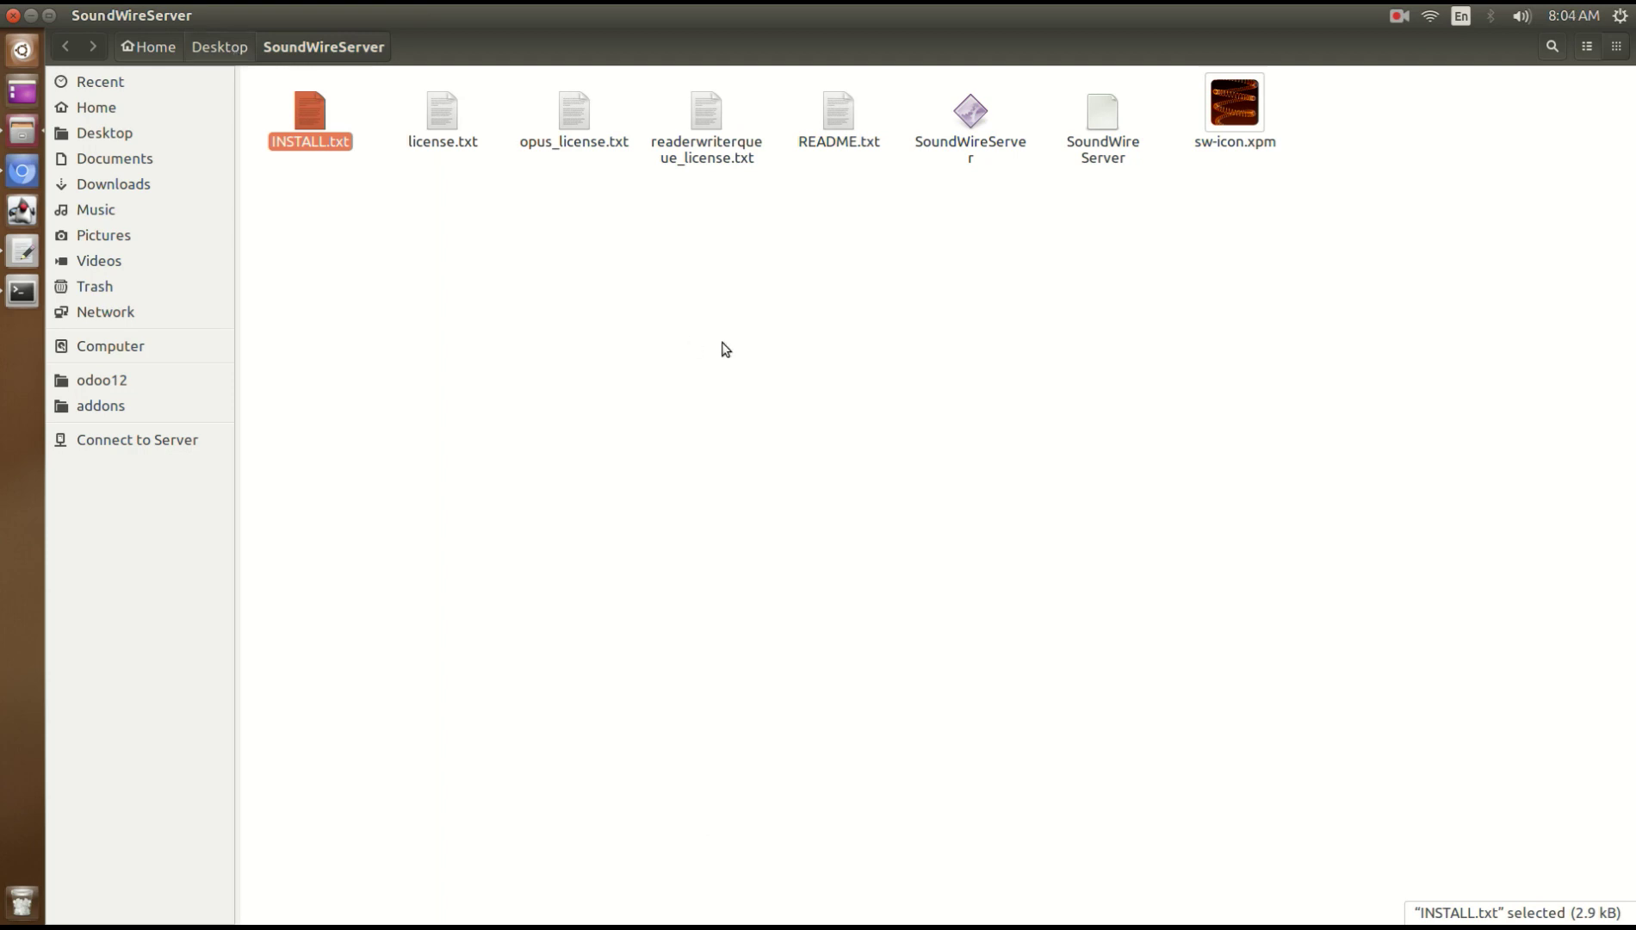
{"action": "left_click", "coordinate": [968, 148]}
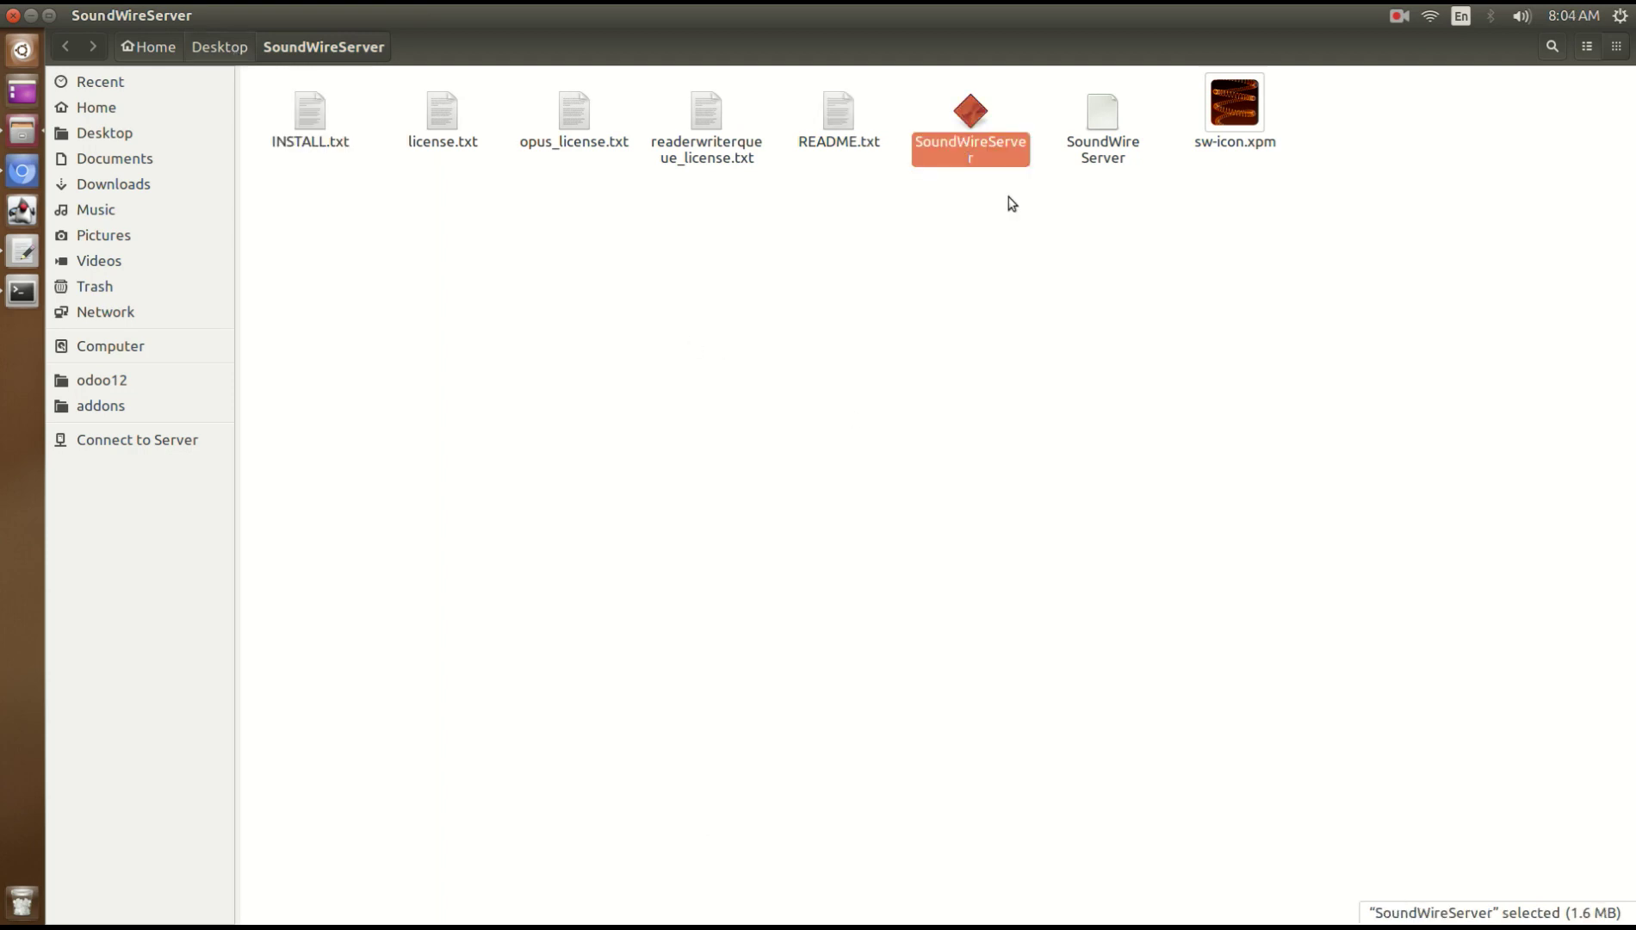
{"action": "right_click", "coordinate": [955, 150]}
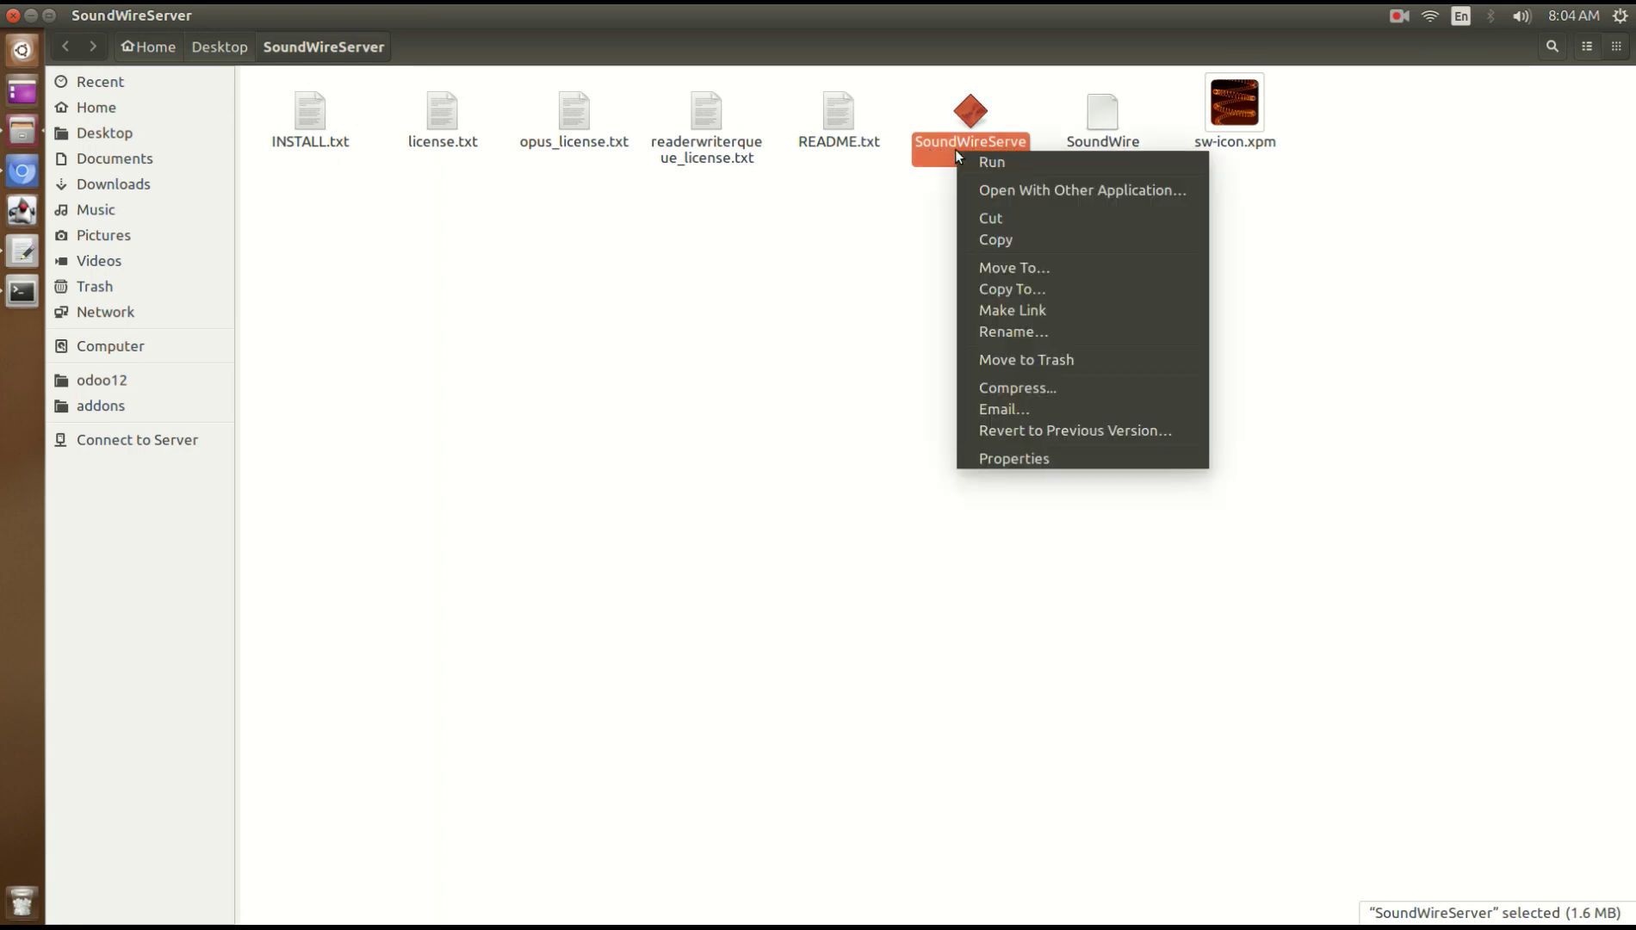
{"action": "left_click", "coordinate": [1006, 164]}
Centre the SoundWire Server window and highlight its server address 192.168.43.27
{"action": "left_click_drag", "start_coordinate": [996, 44], "coordinate": [796, 243]}
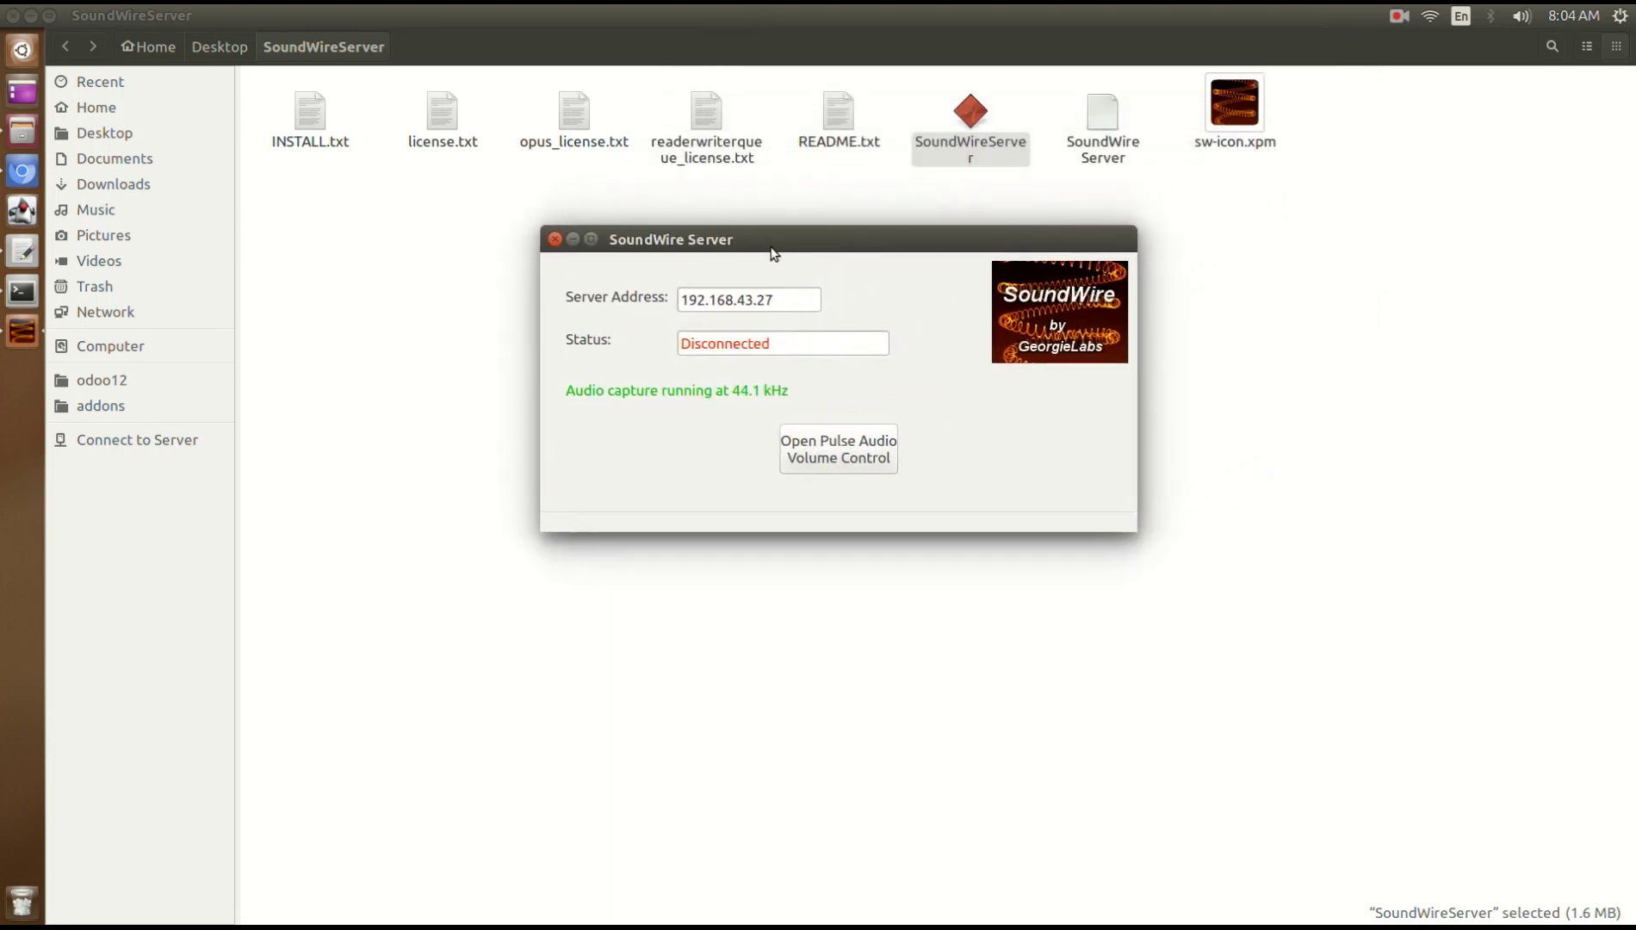
{"action": "left_click_drag", "start_coordinate": [677, 300], "coordinate": [596, 303]}
{"action": "left_click", "coordinate": [790, 305]}
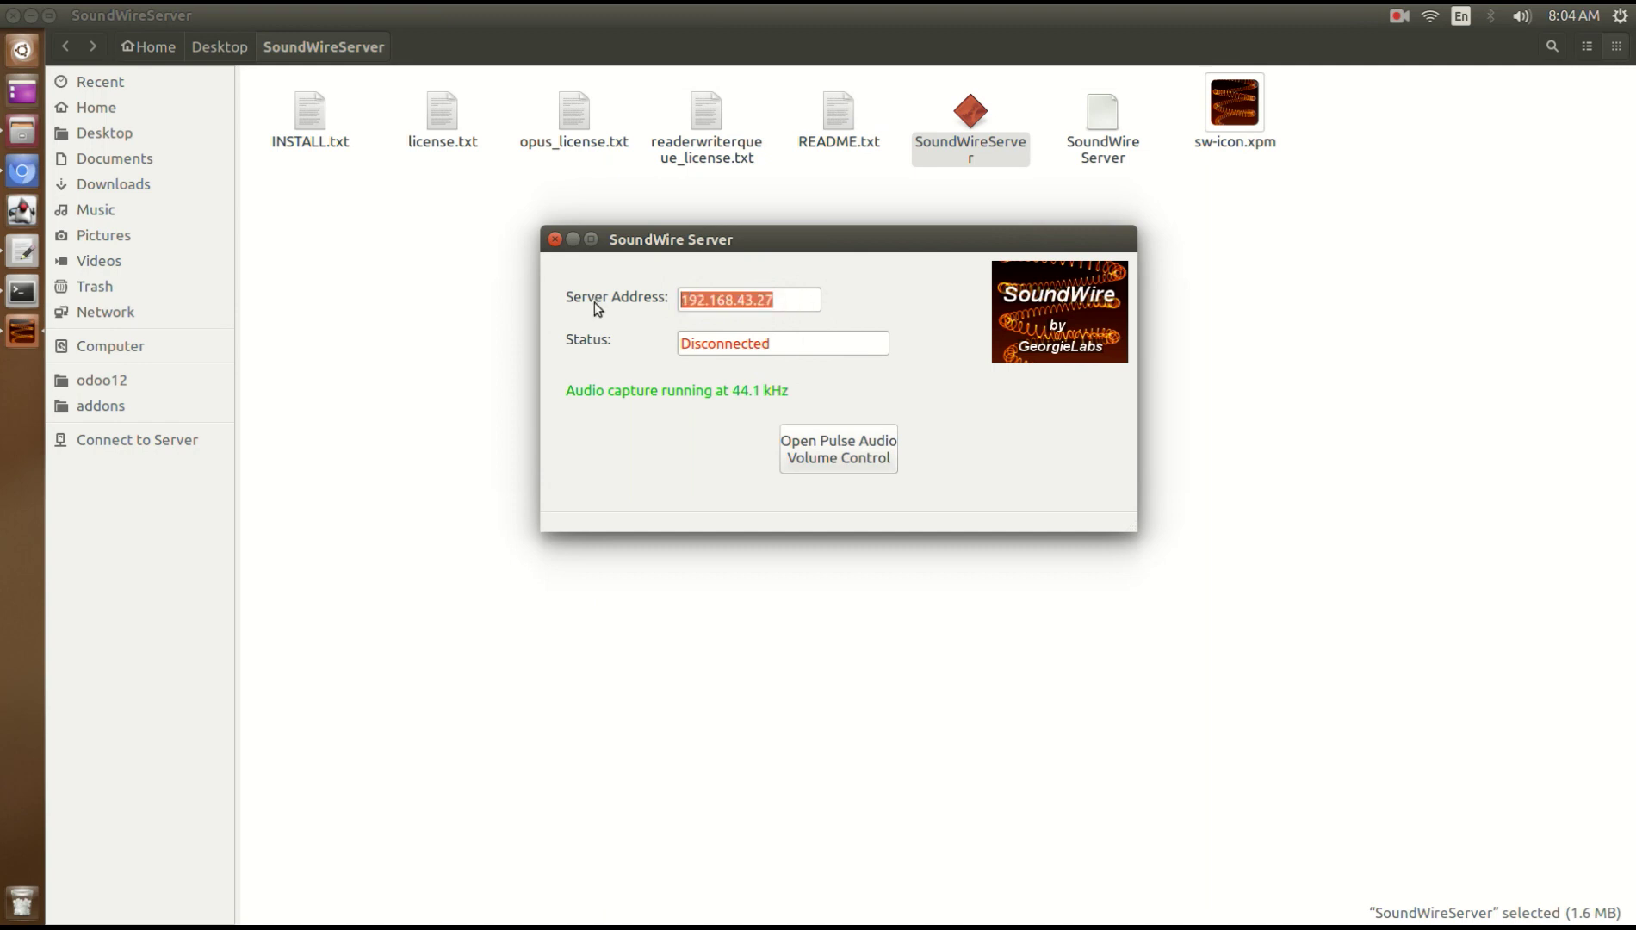
{"action": "left_click", "coordinate": [596, 307]}
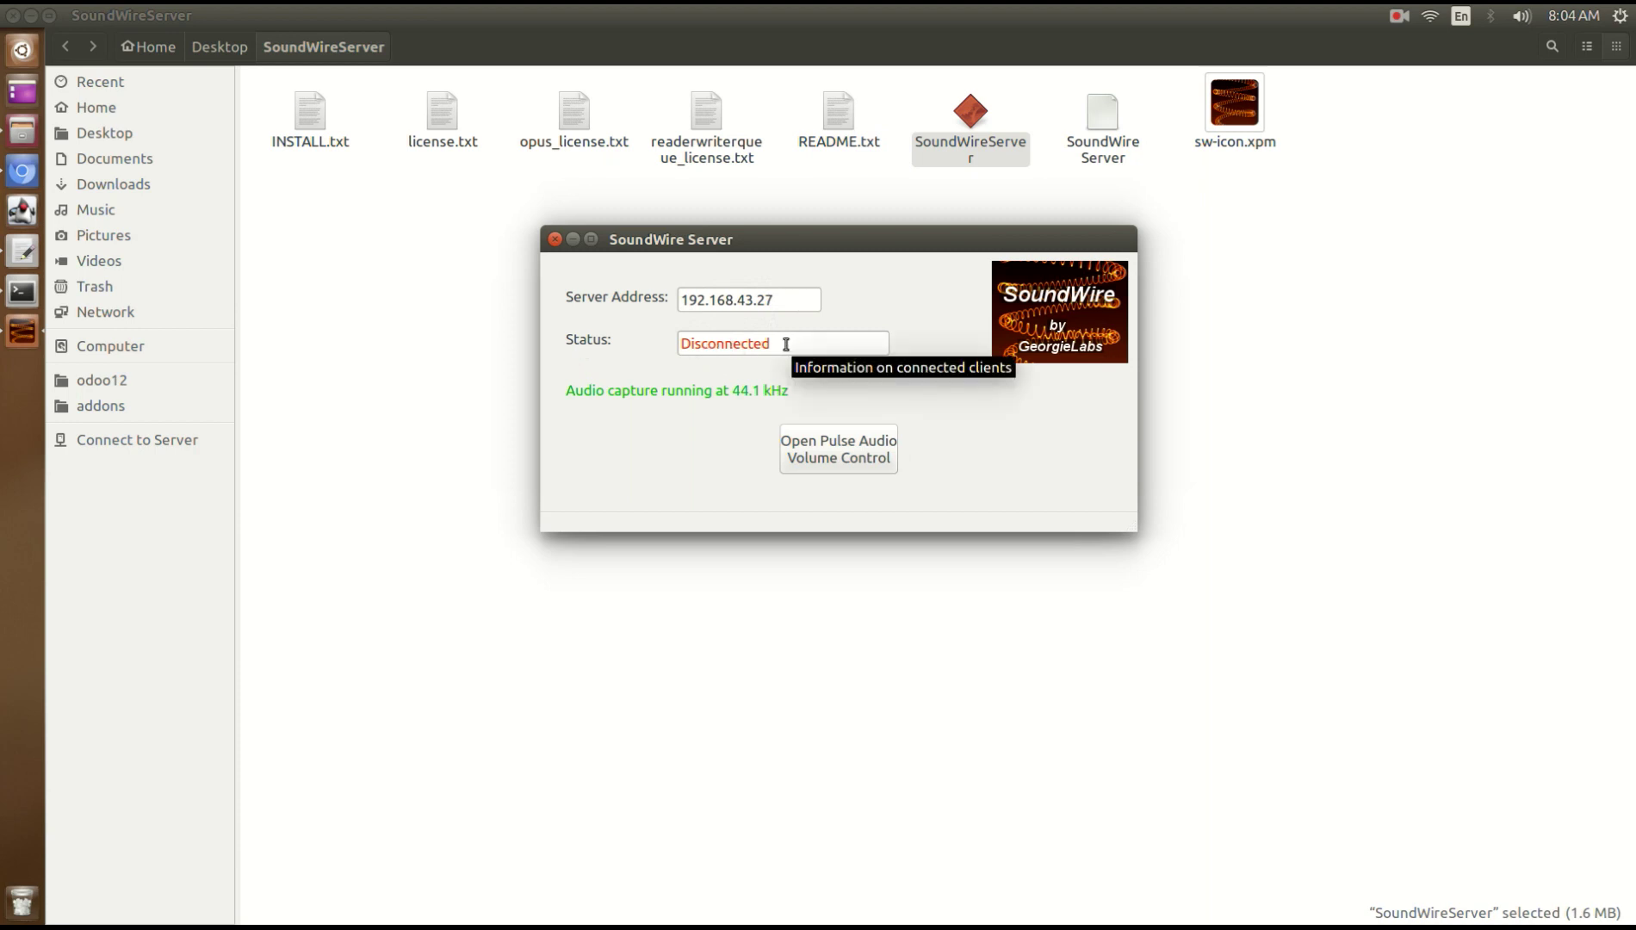
{"action": "left_click", "coordinate": [844, 465]}
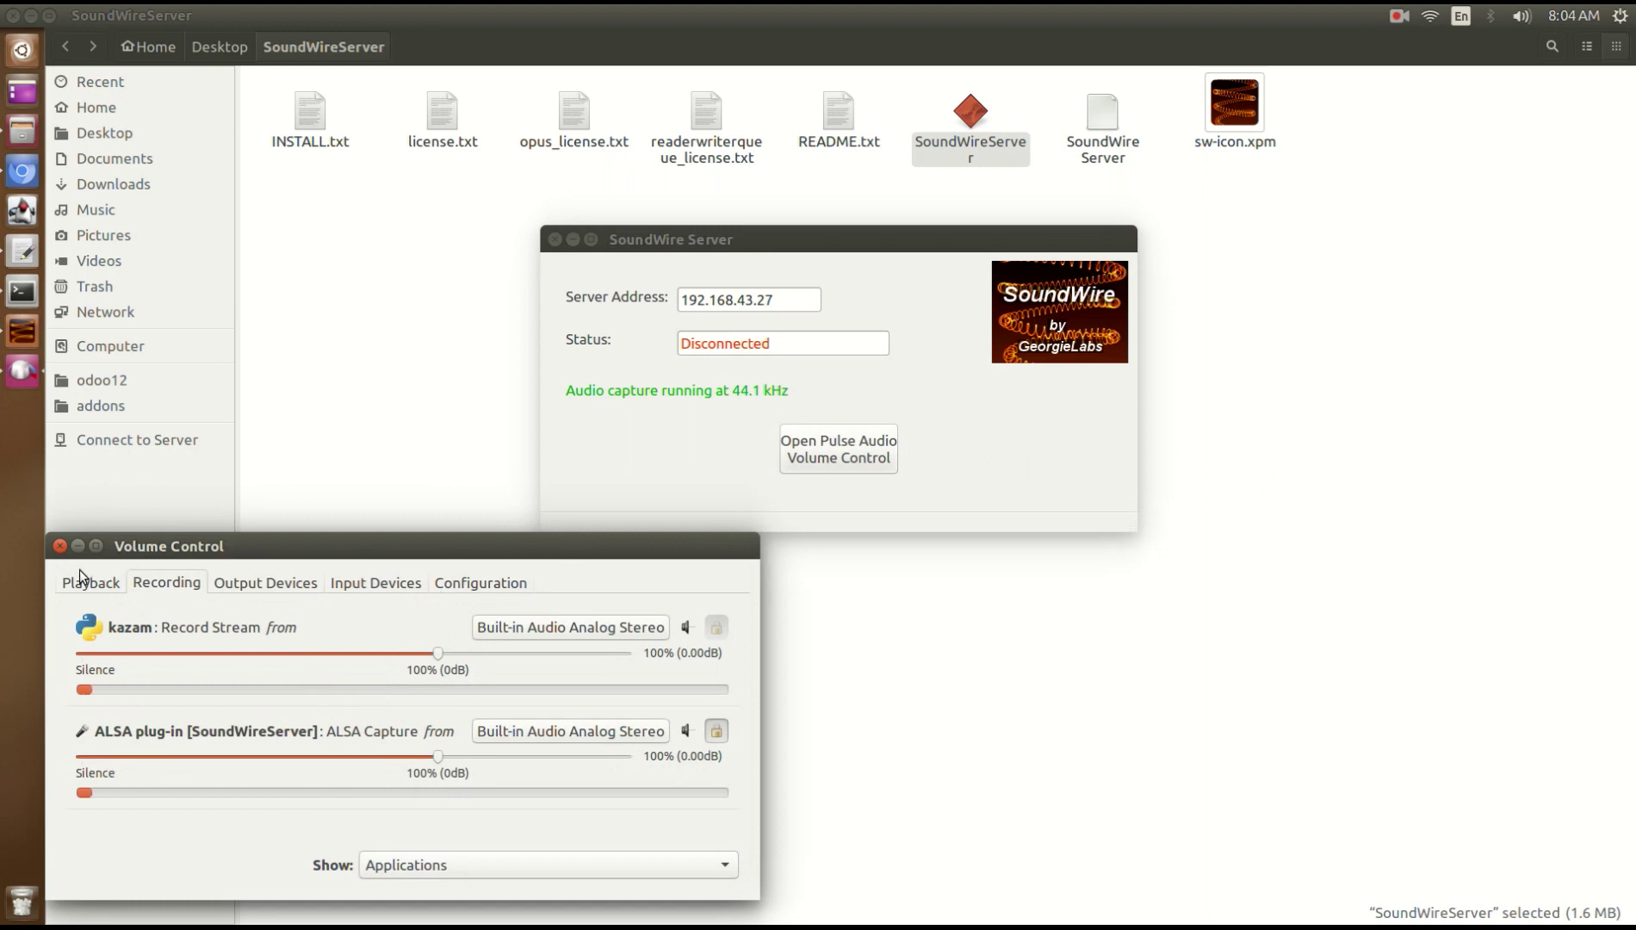
{"action": "left_click", "coordinate": [60, 545]}
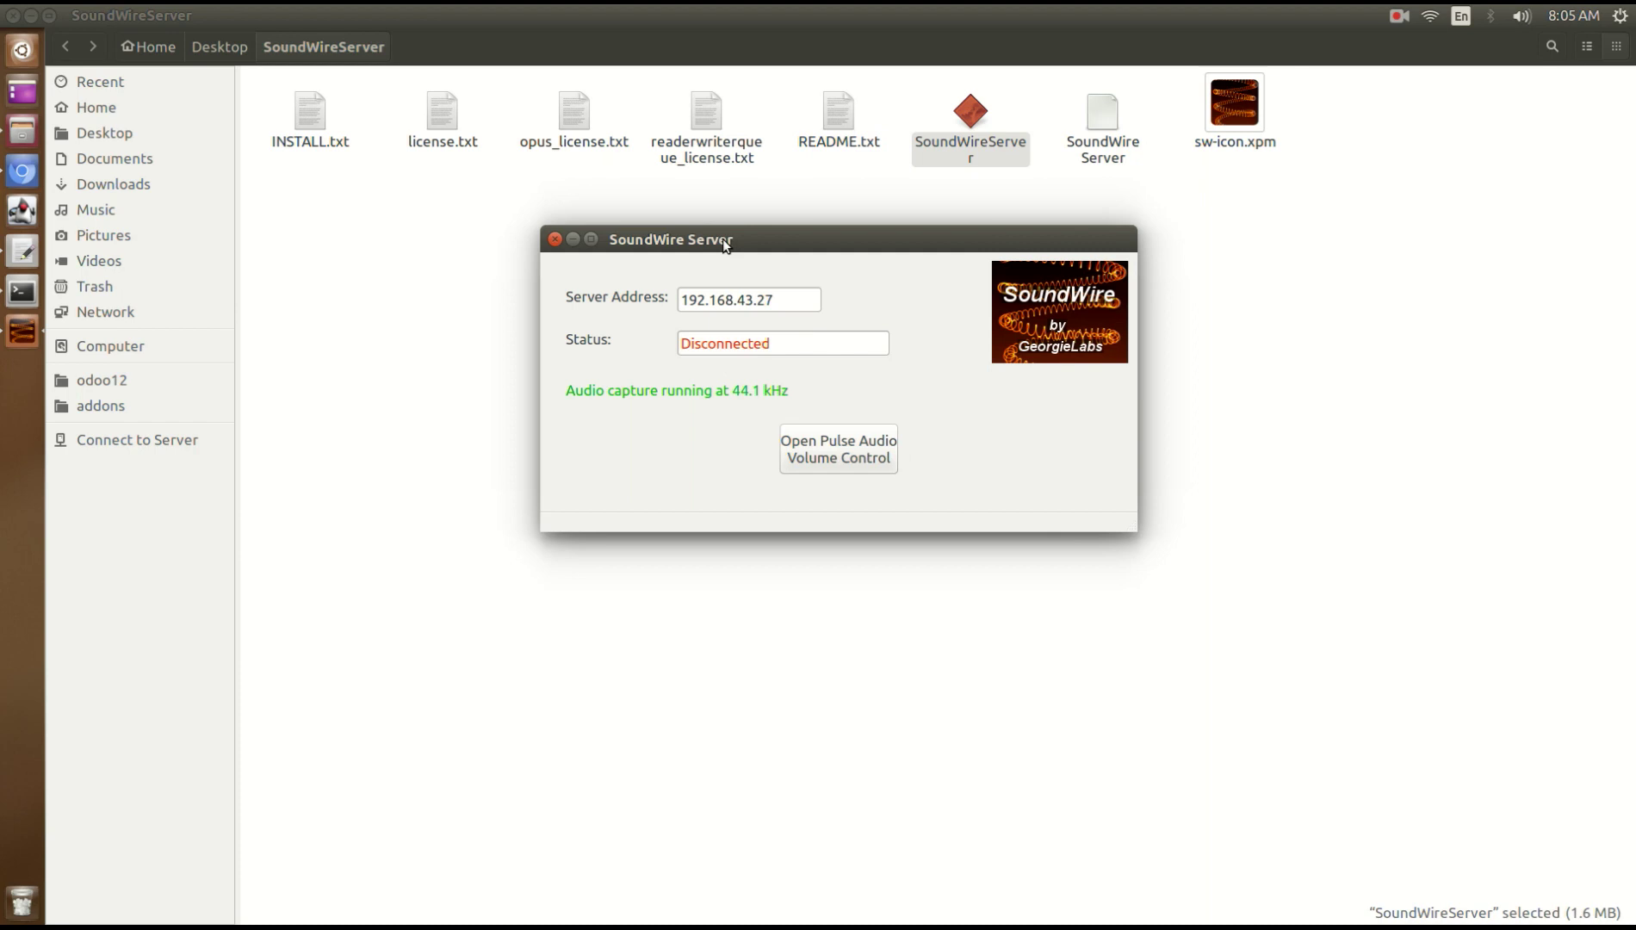
Check the Wi-Fi connection in the top-panel network menu, then dismiss it
{"action": "left_click", "coordinate": [1429, 16]}
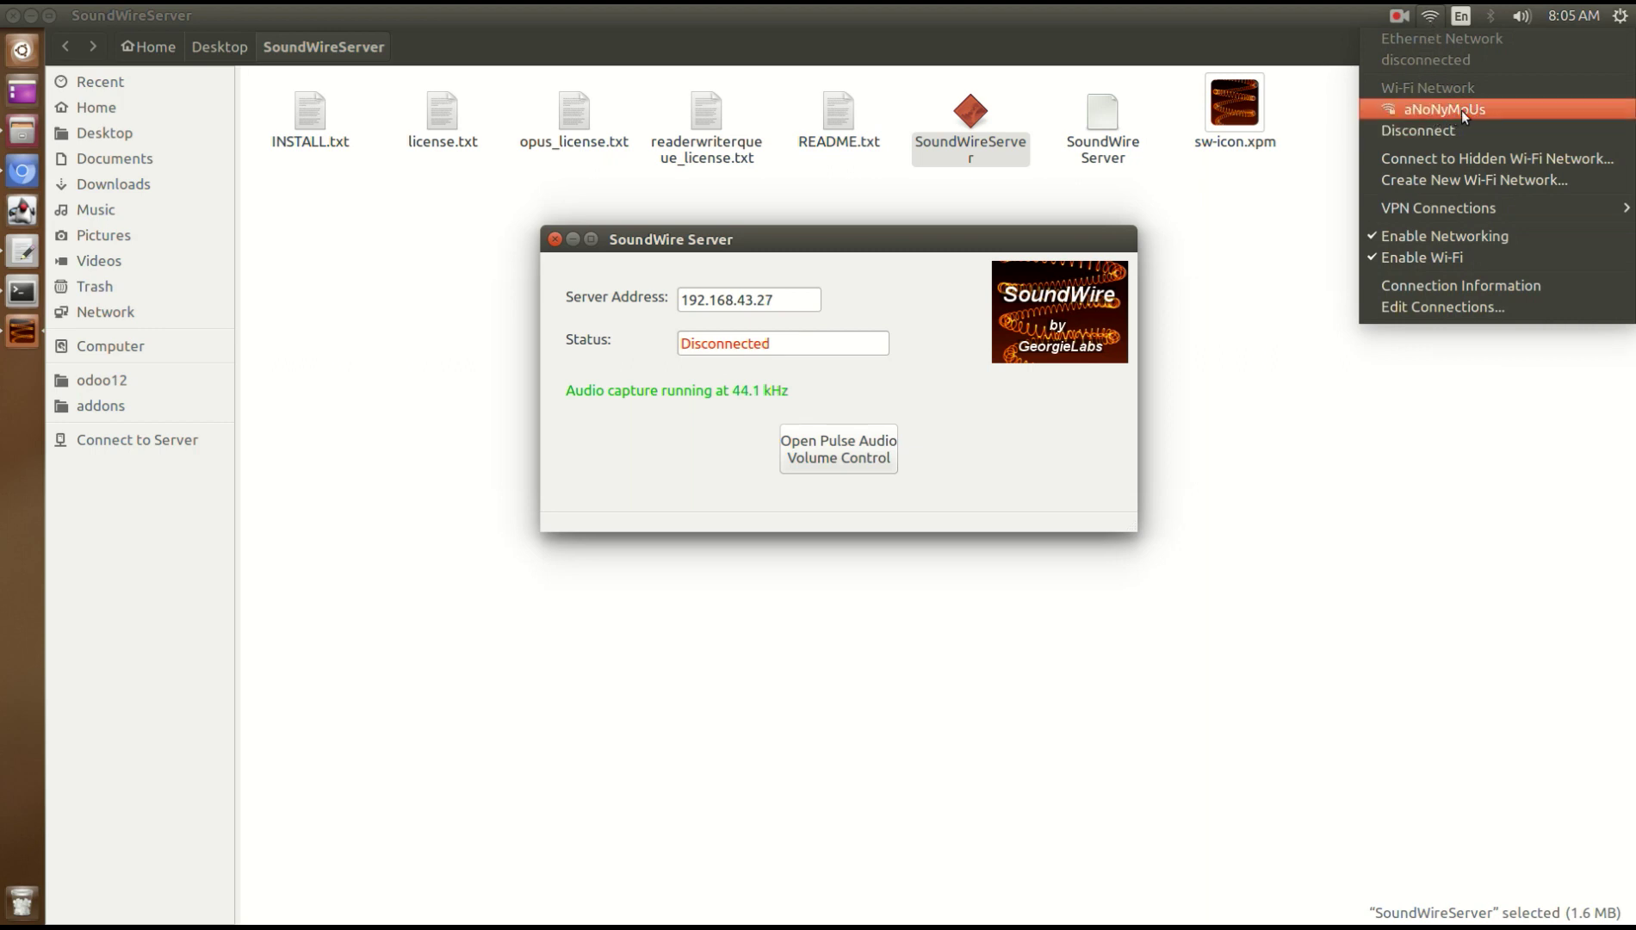
{"action": "left_click", "coordinate": [1298, 8]}
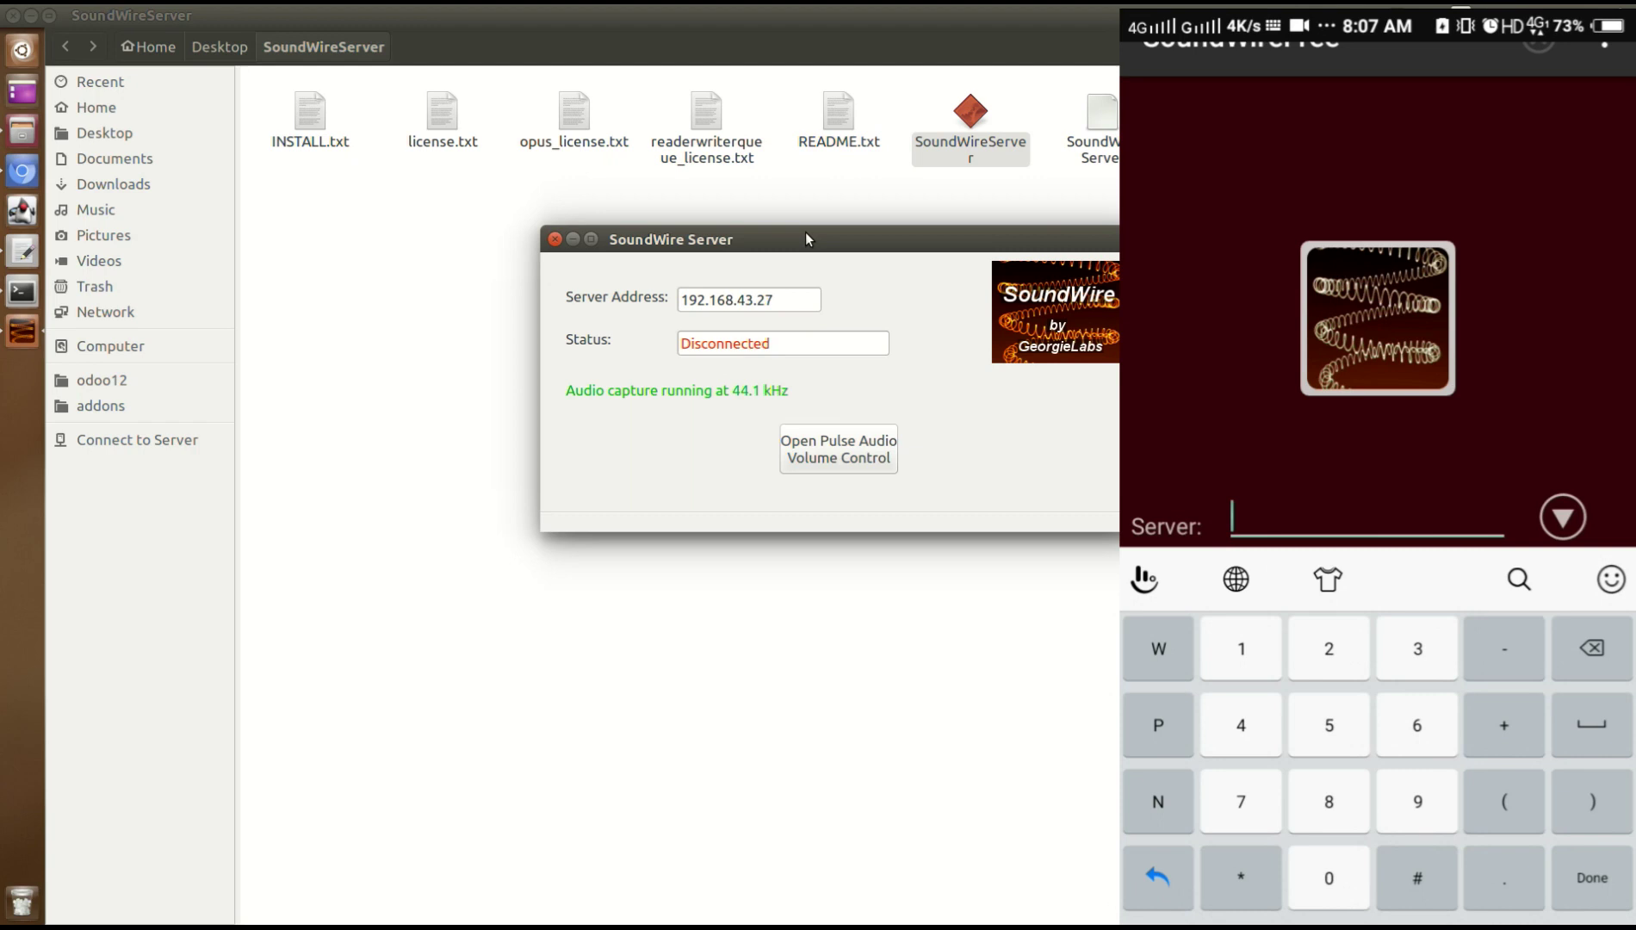
Enter server address 192.168.43.27 in SoundWireFree and connect it to the desktop server
{"action": "left_click_drag", "start_coordinate": [785, 299], "coordinate": [679, 293]}
{"action": "left_click", "coordinate": [704, 299]}
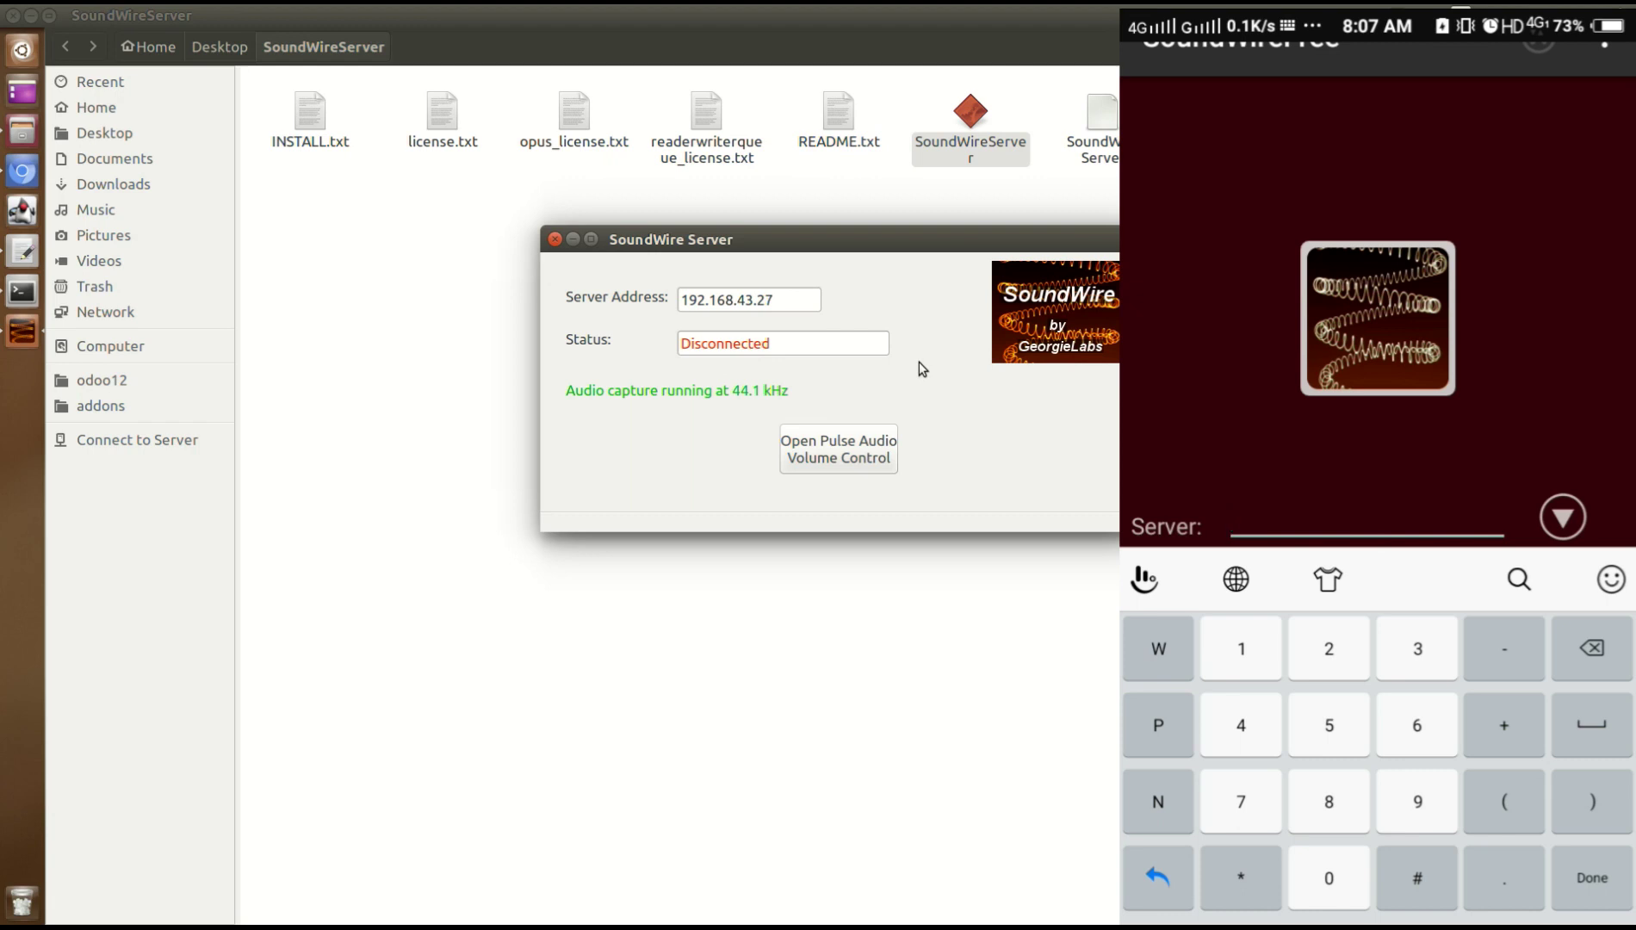
{"action": "type", "text": "192.168.43.27"}
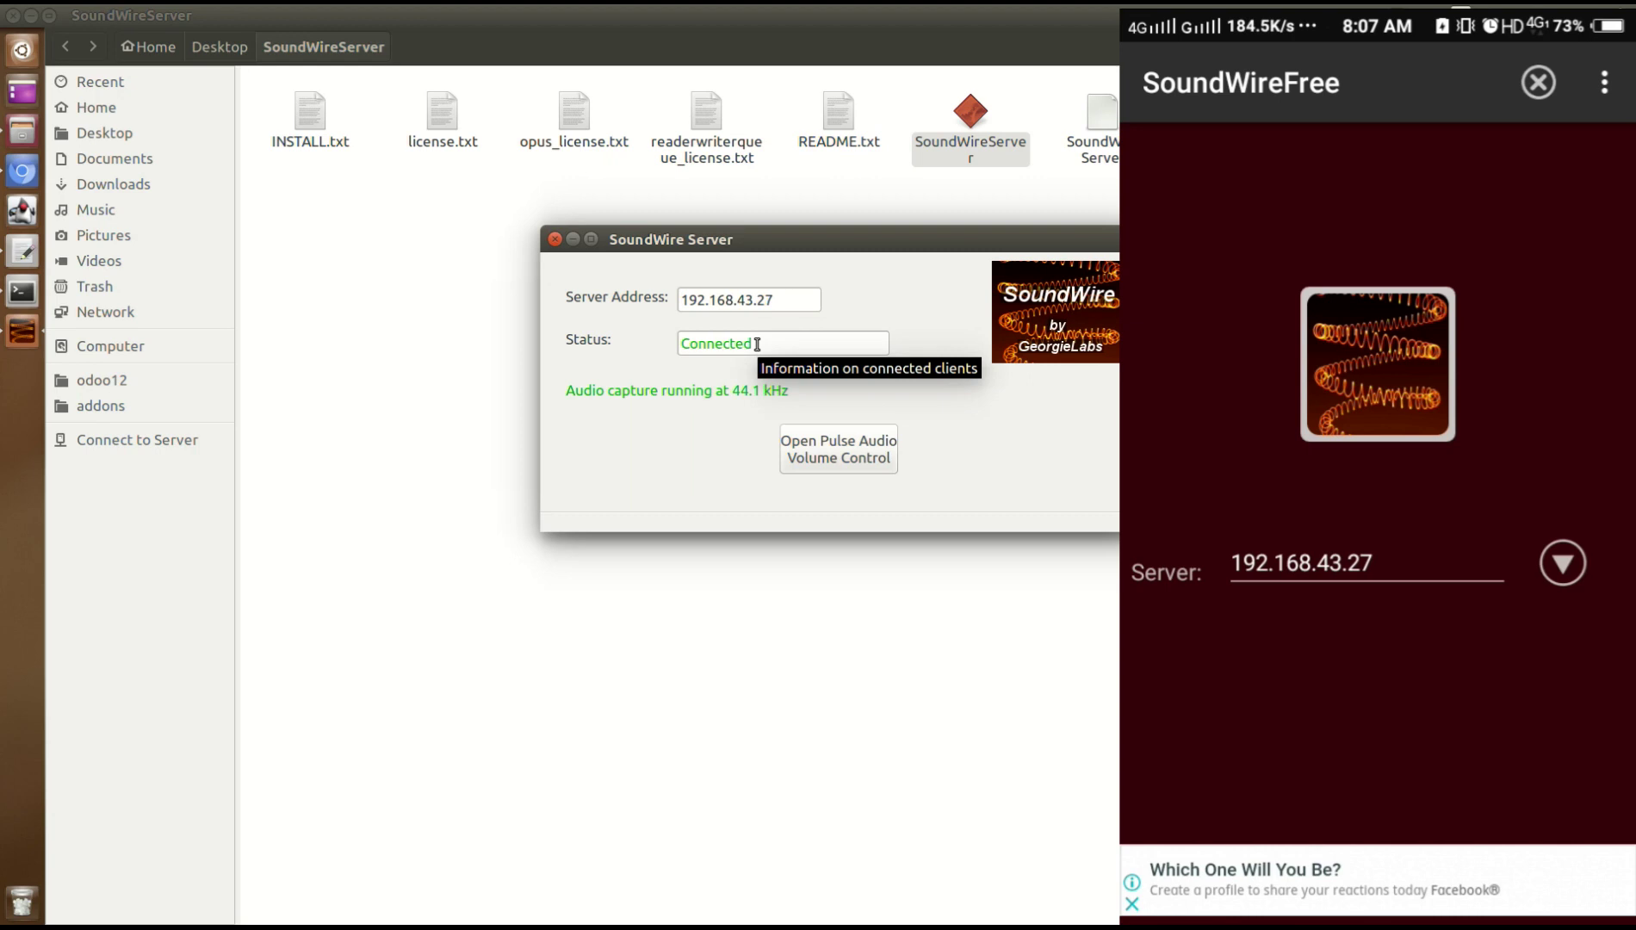
{"action": "left_click", "coordinate": [815, 457]}
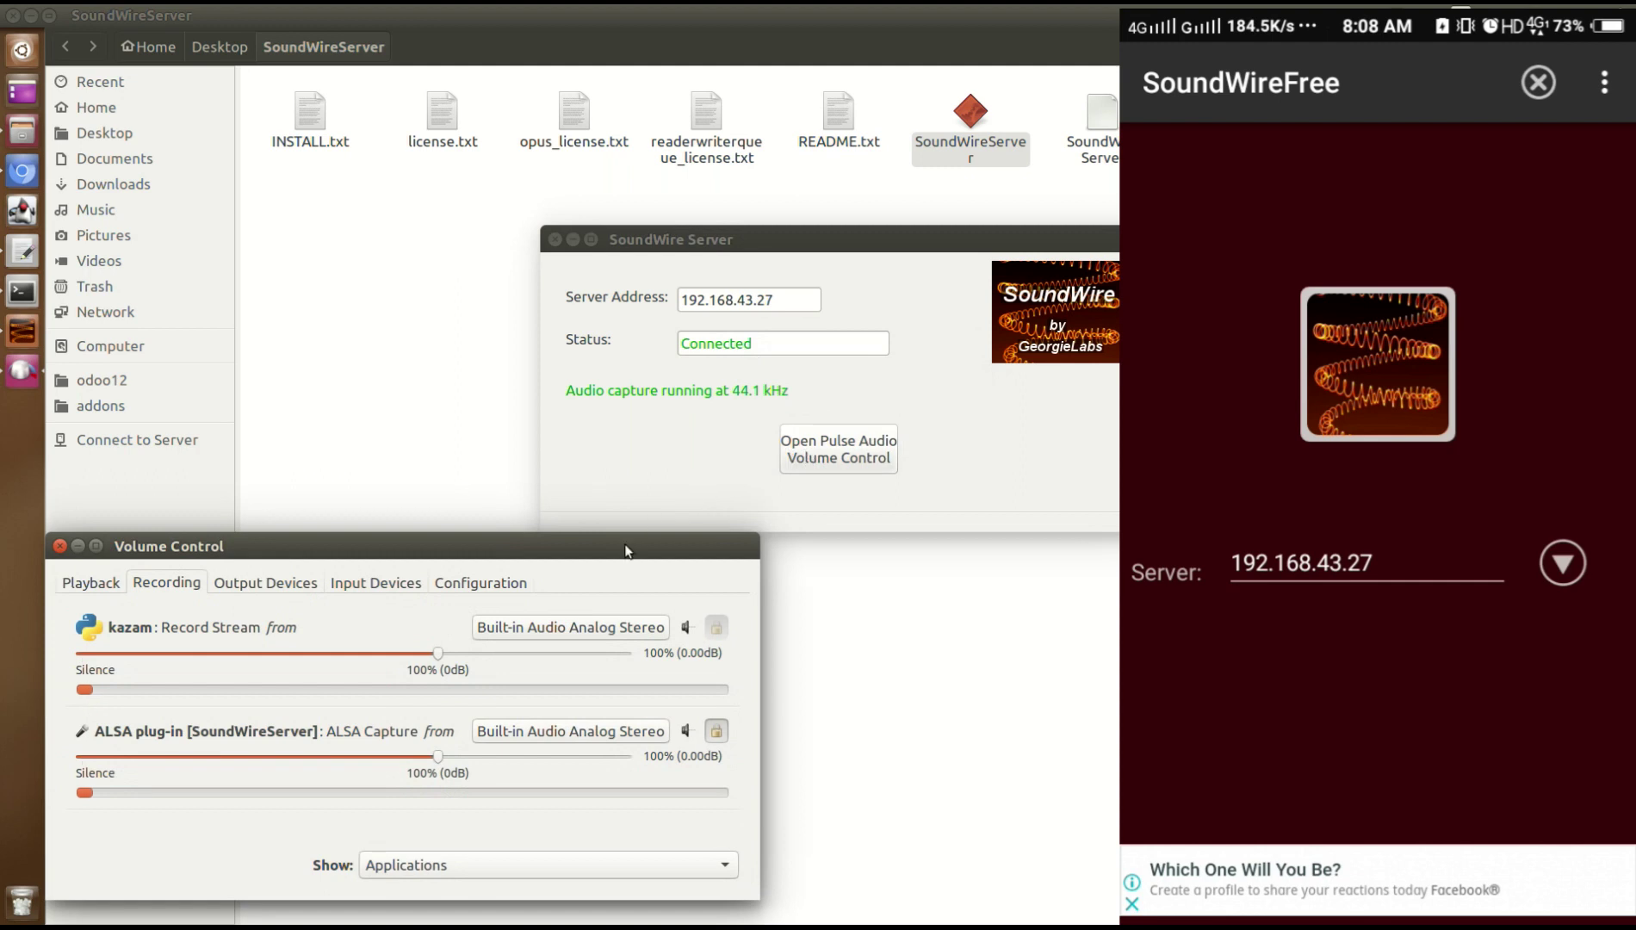
Keep the Built-in Audio profile at Analog Stereo Duplex in PulseAudio Volume Control, then close it
{"action": "left_click_drag", "start_coordinate": [626, 551], "coordinate": [830, 305]}
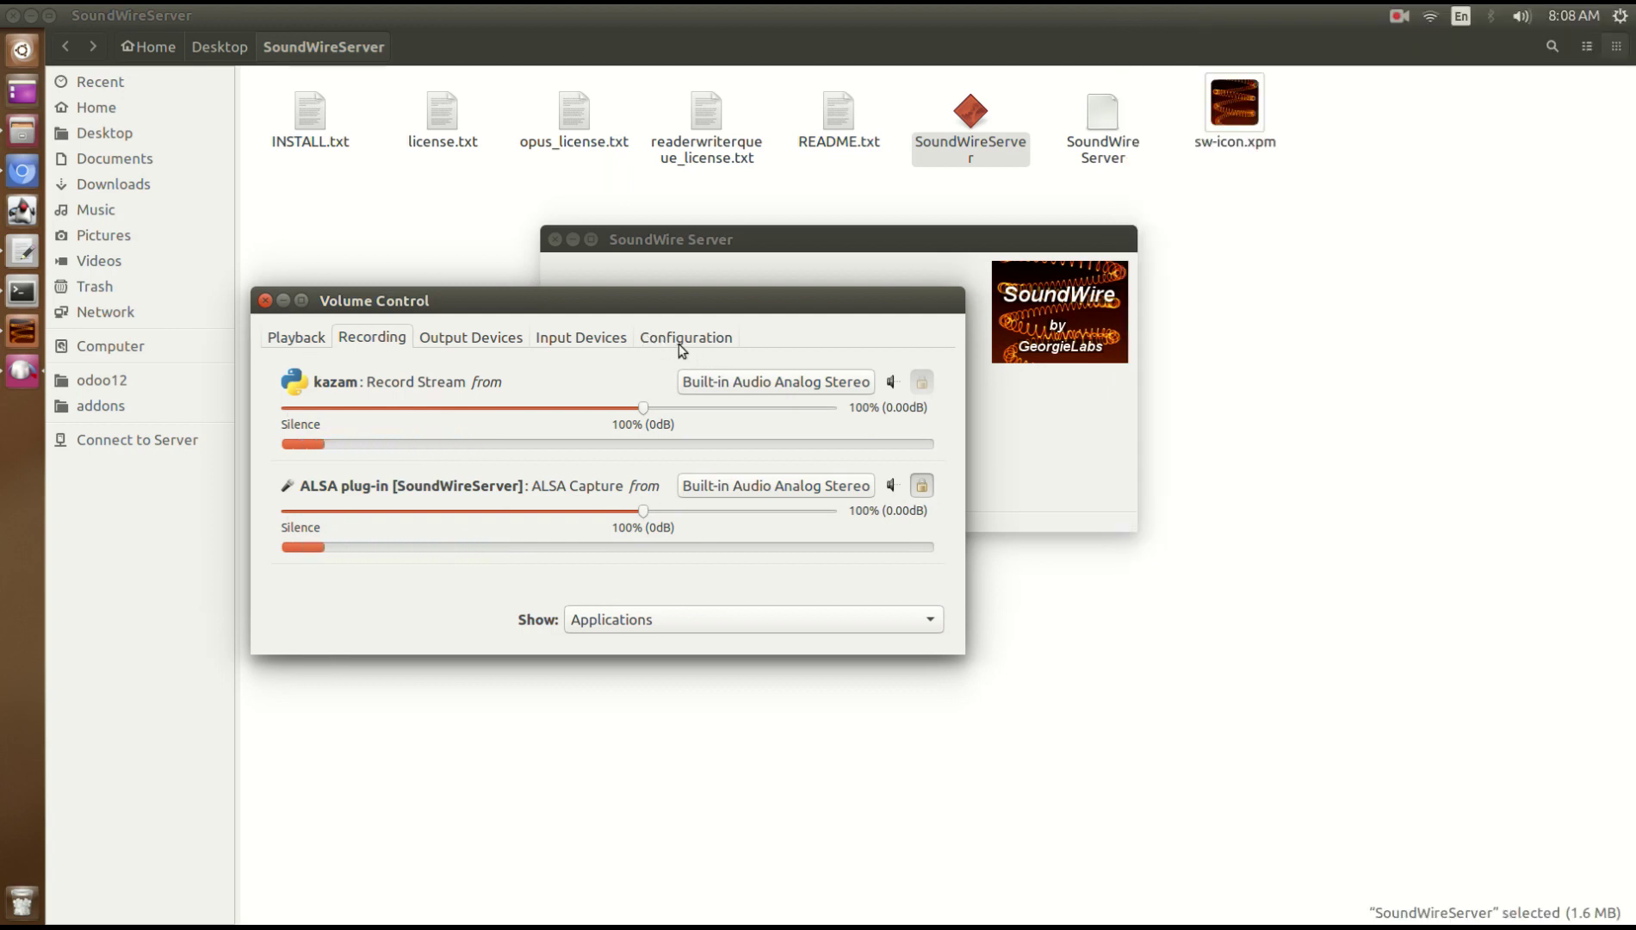
{"action": "left_click", "coordinate": [678, 339]}
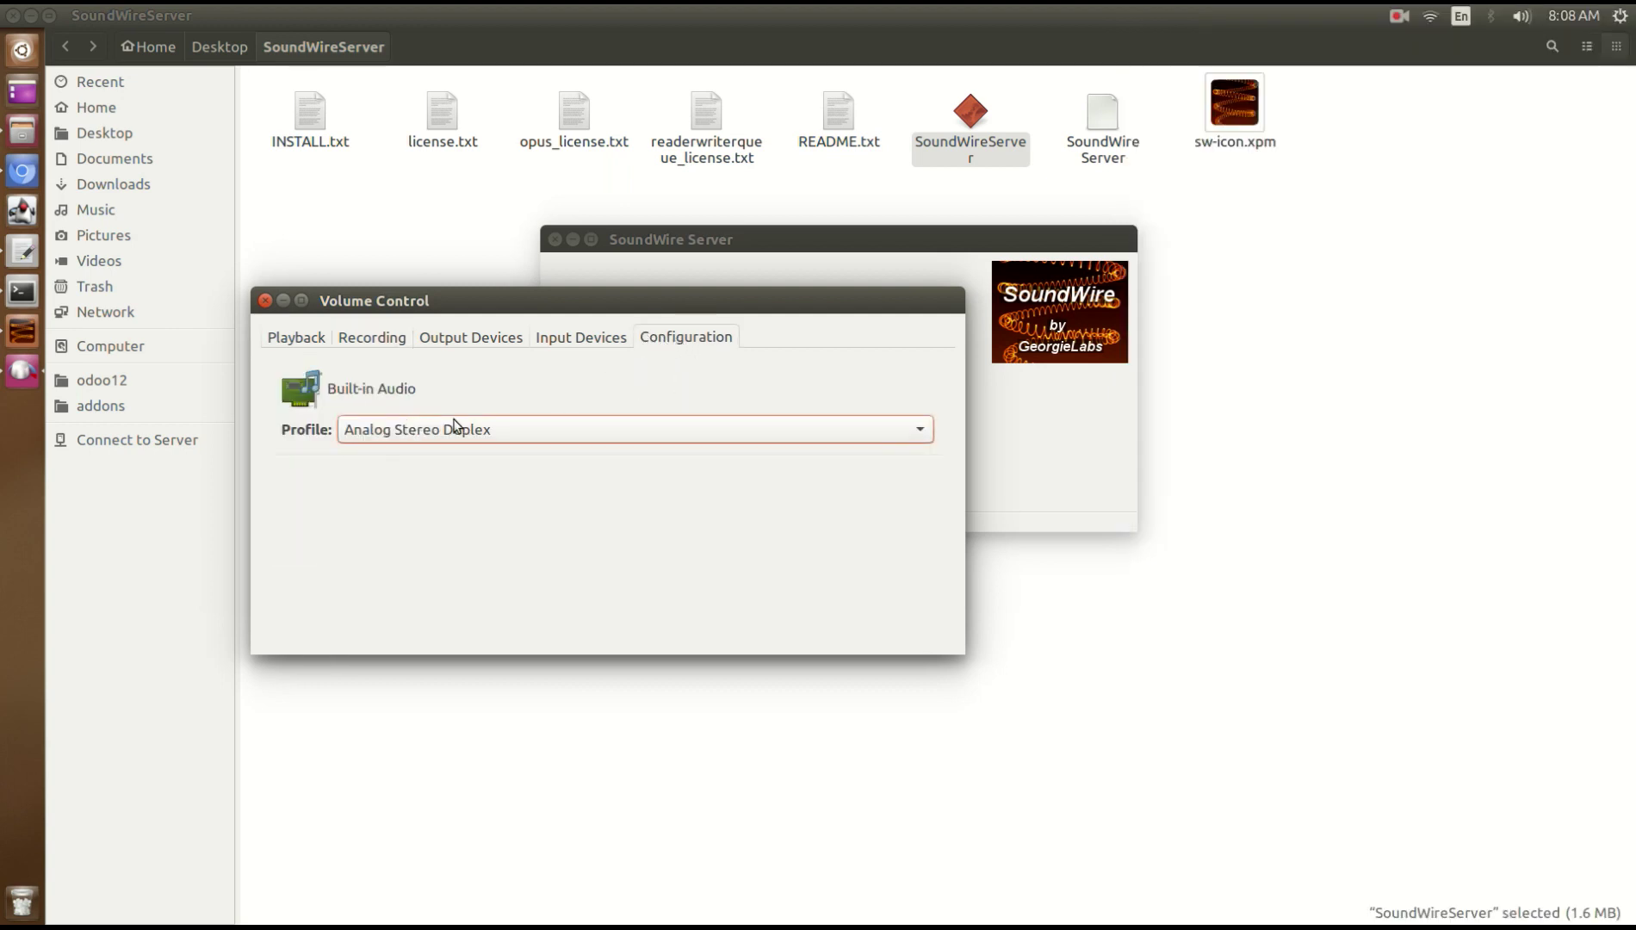
{"action": "left_click", "coordinate": [354, 430]}
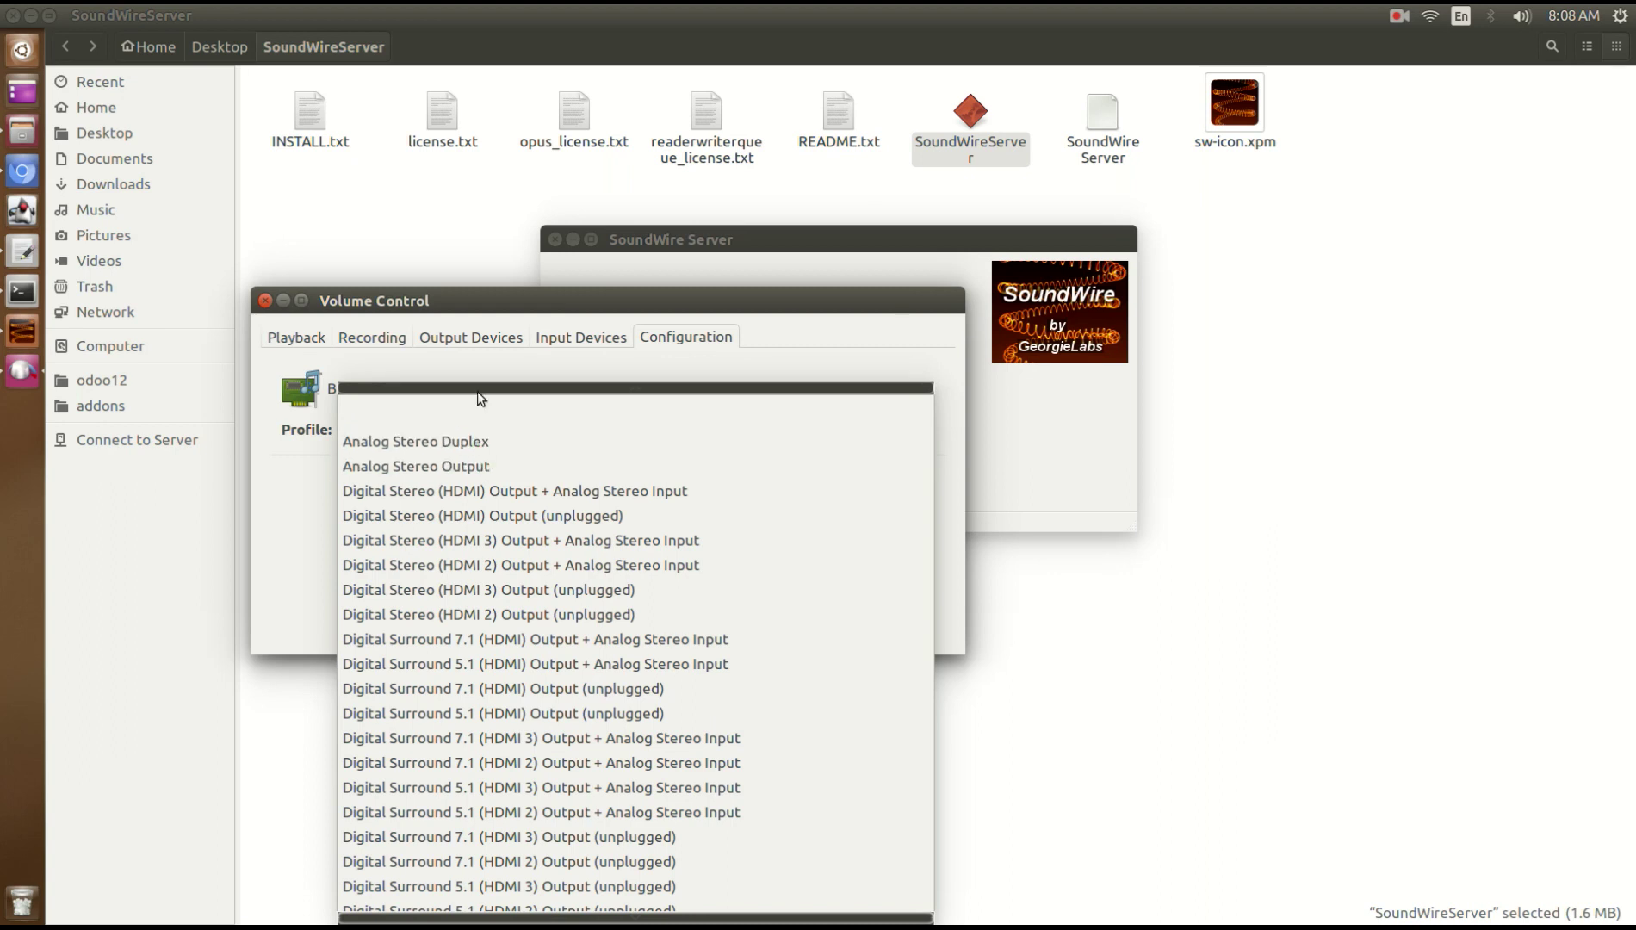
{"action": "left_click", "coordinate": [475, 366]}
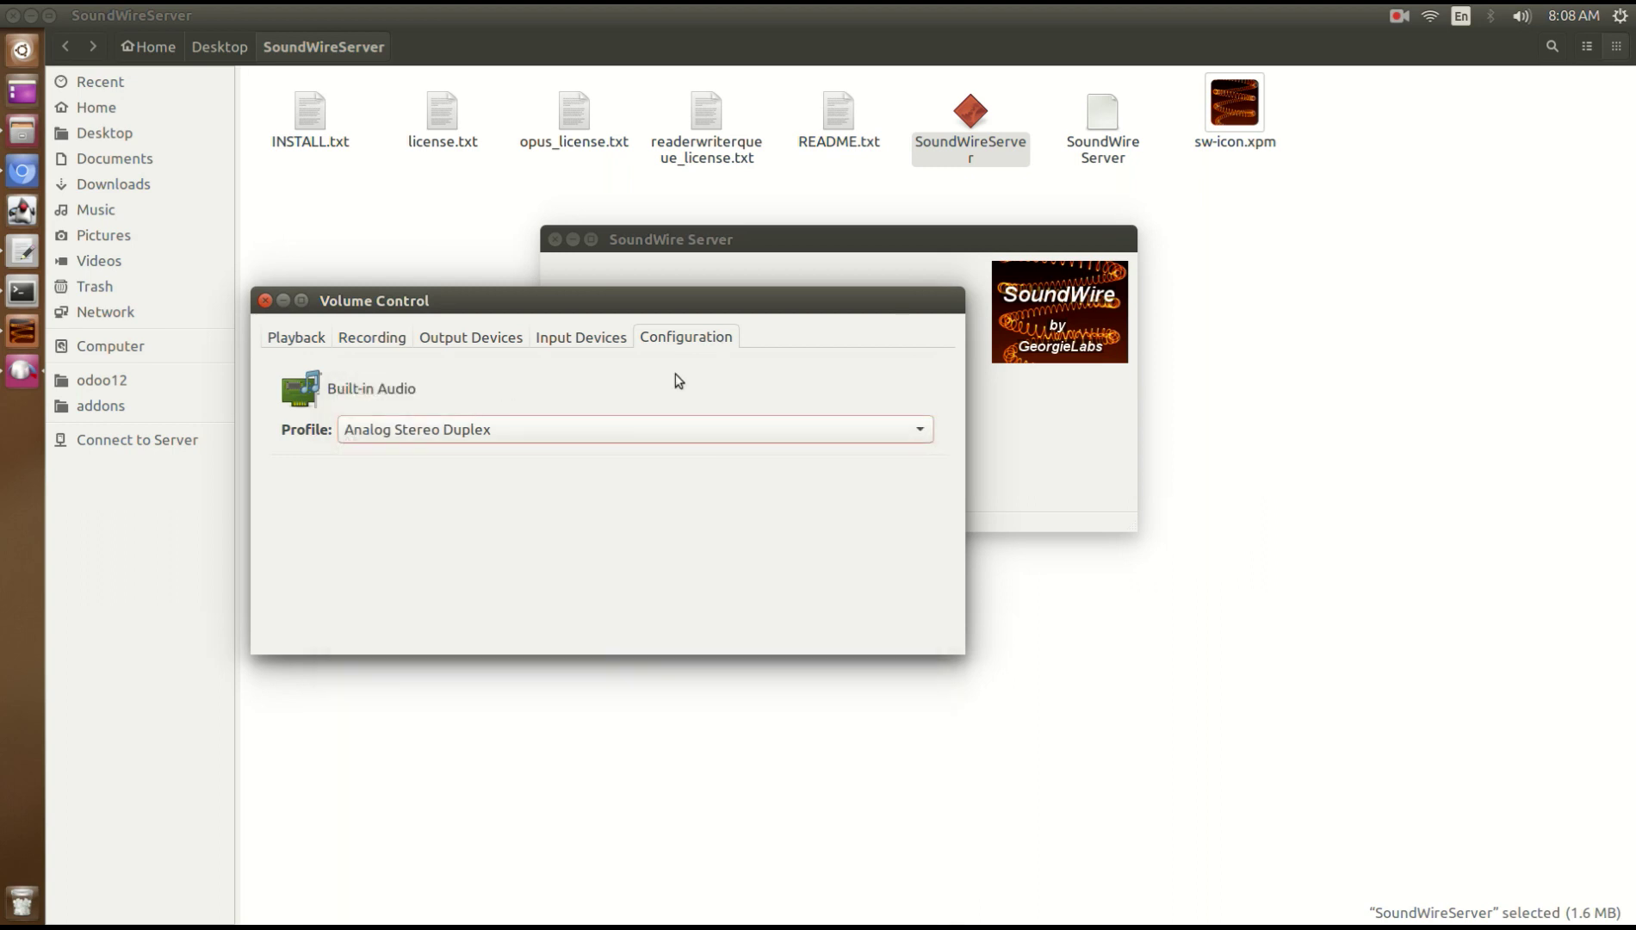
{"action": "left_click", "coordinate": [265, 300]}
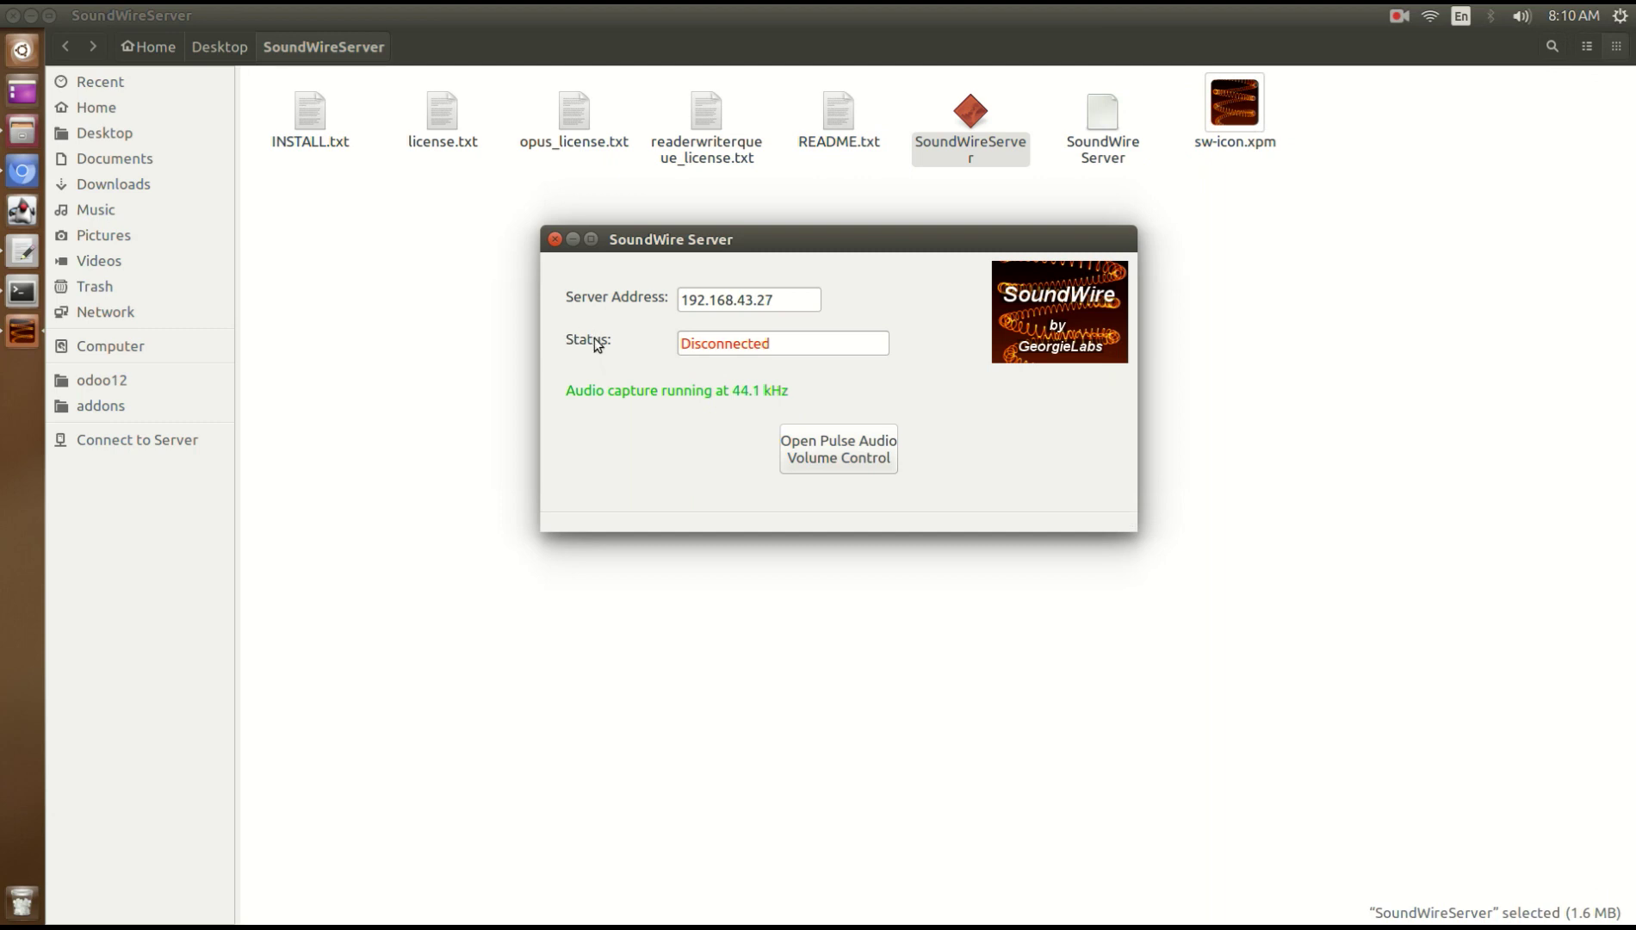
Drag the SoundWire Server window lower, toward the middle of the screen
{"action": "left_click_drag", "start_coordinate": [768, 244], "coordinate": [735, 345]}
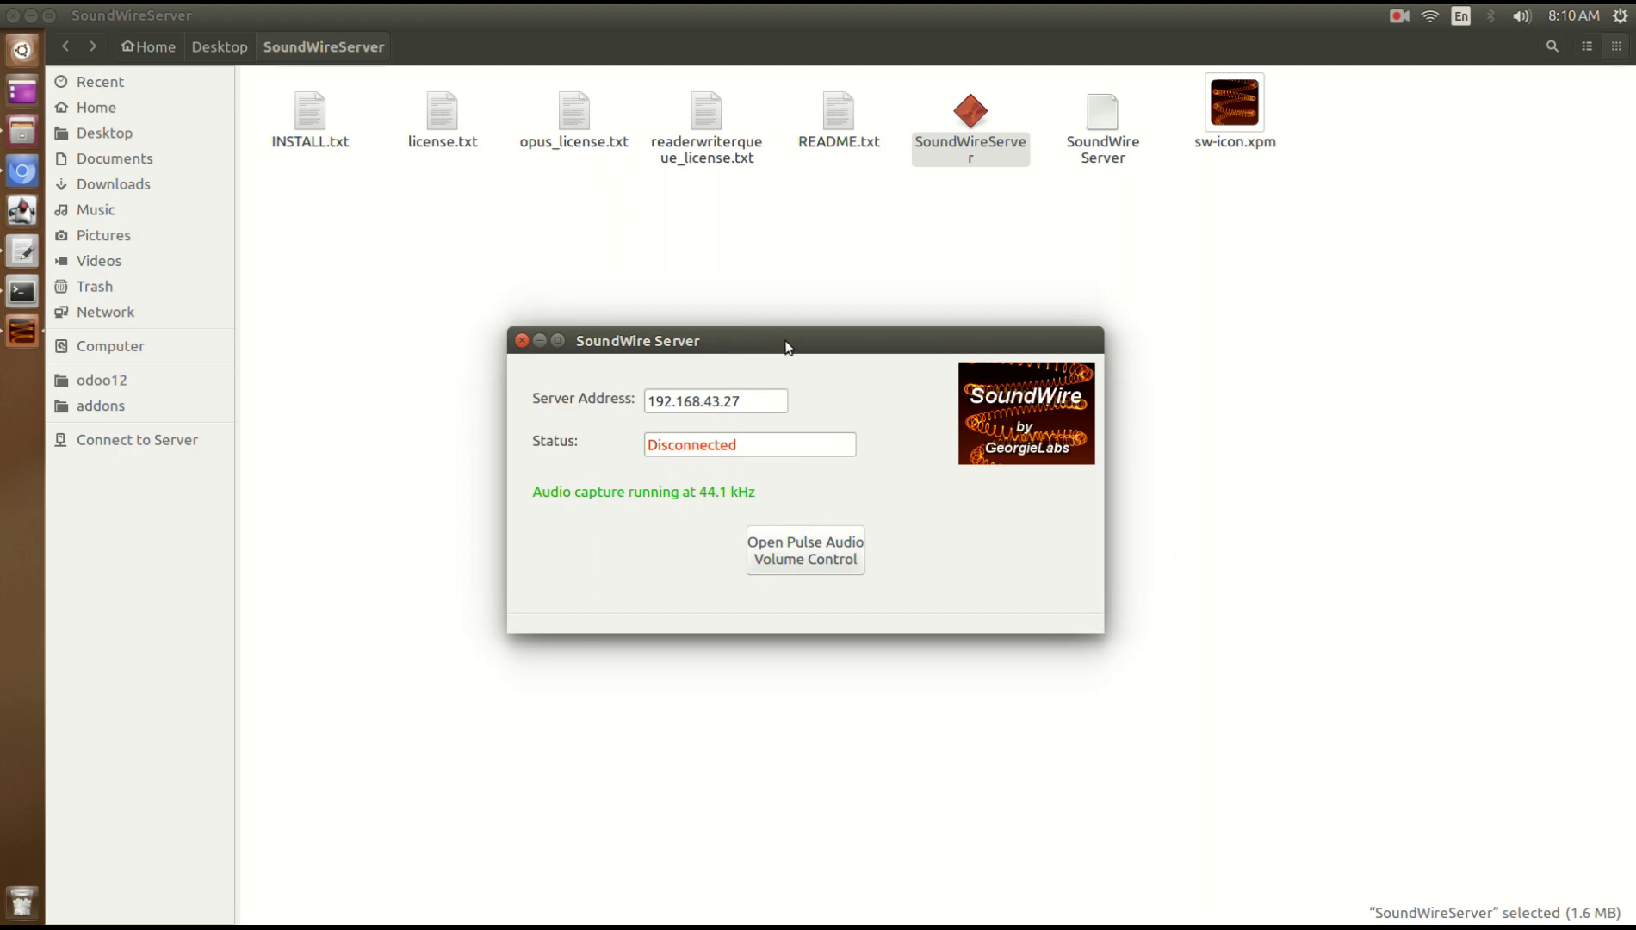